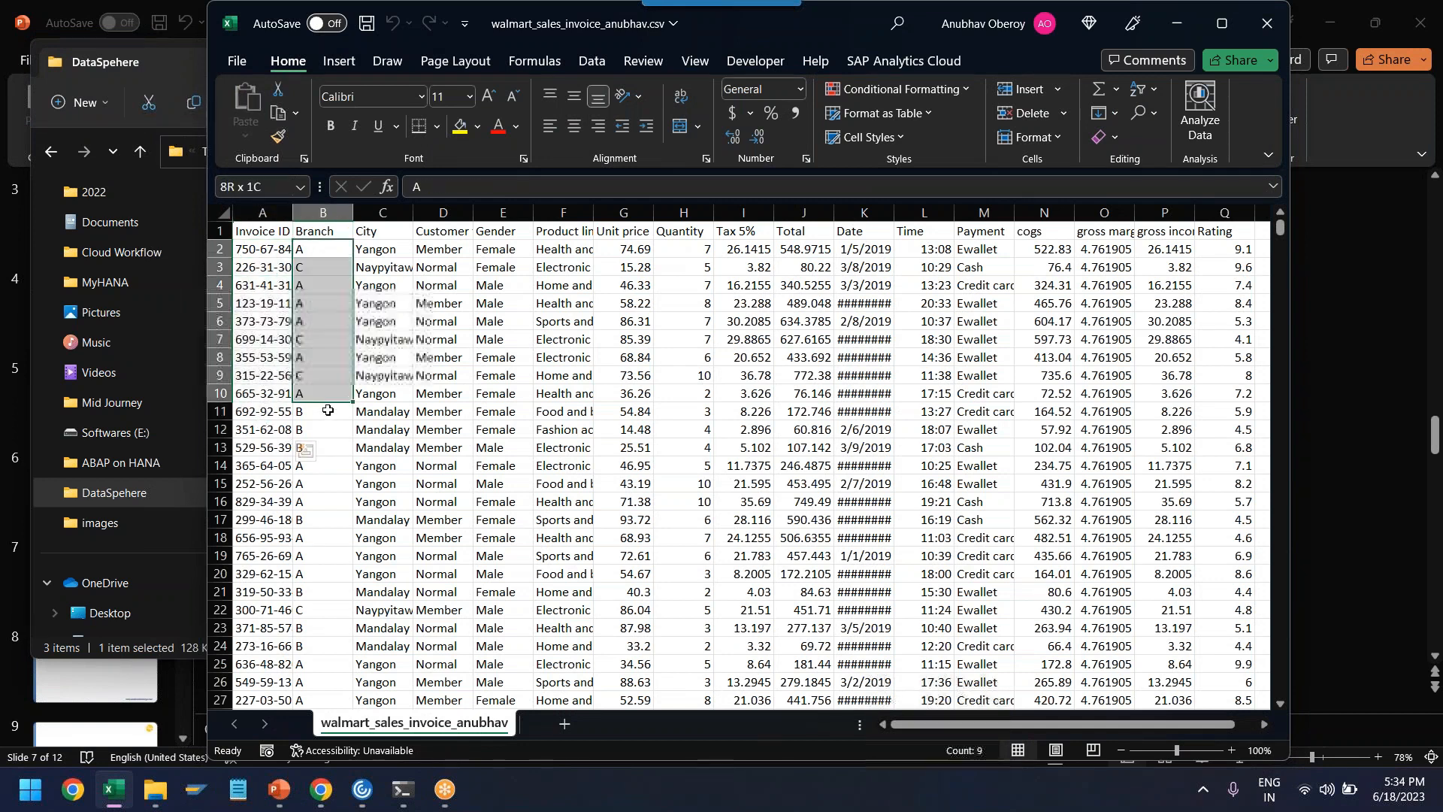
# - Review the City, Customer type, Total, Date and Payment columns of the Walmart sales invoice CSV, and minimize the spreadsheet
pyautogui.click(382, 212)
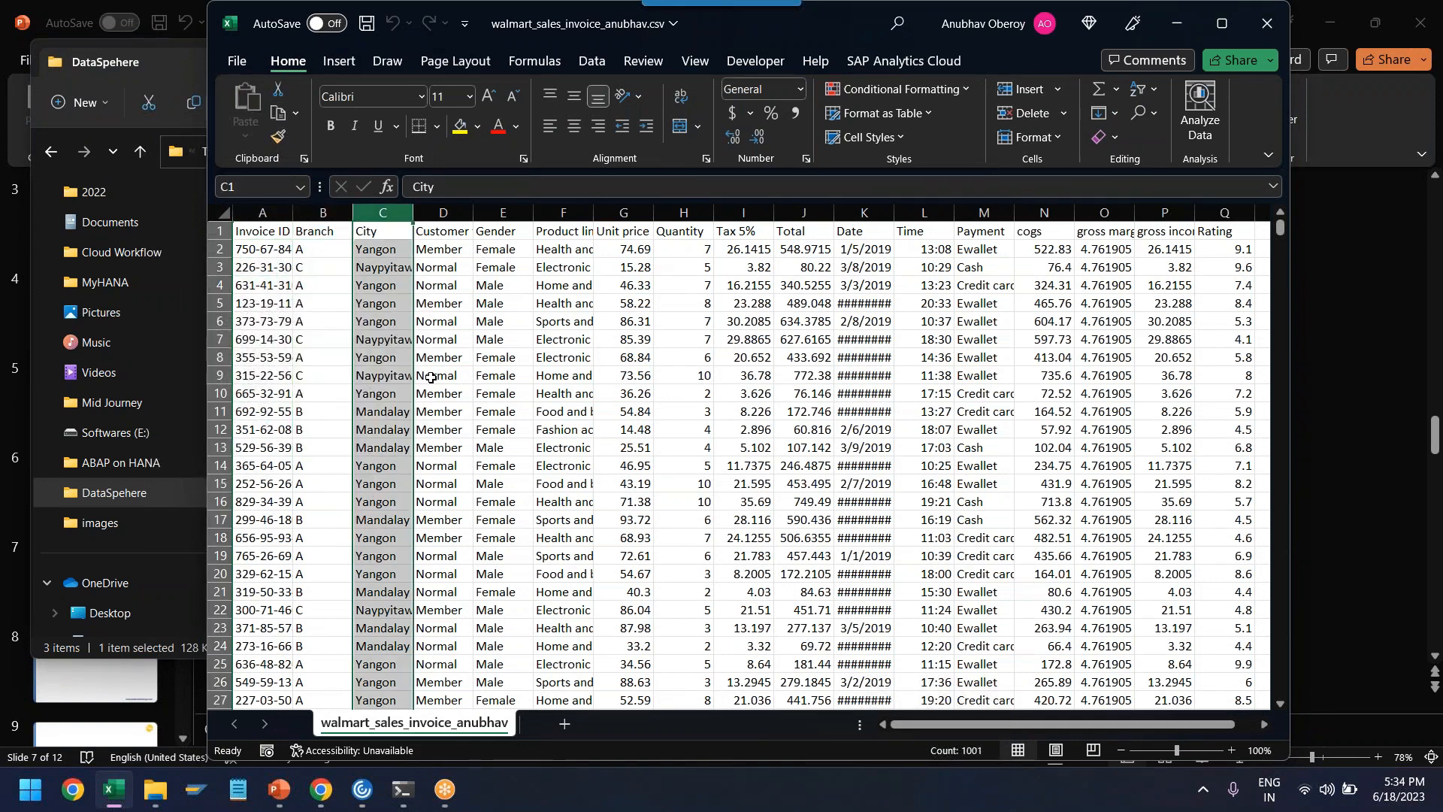
pyautogui.click(443, 227)
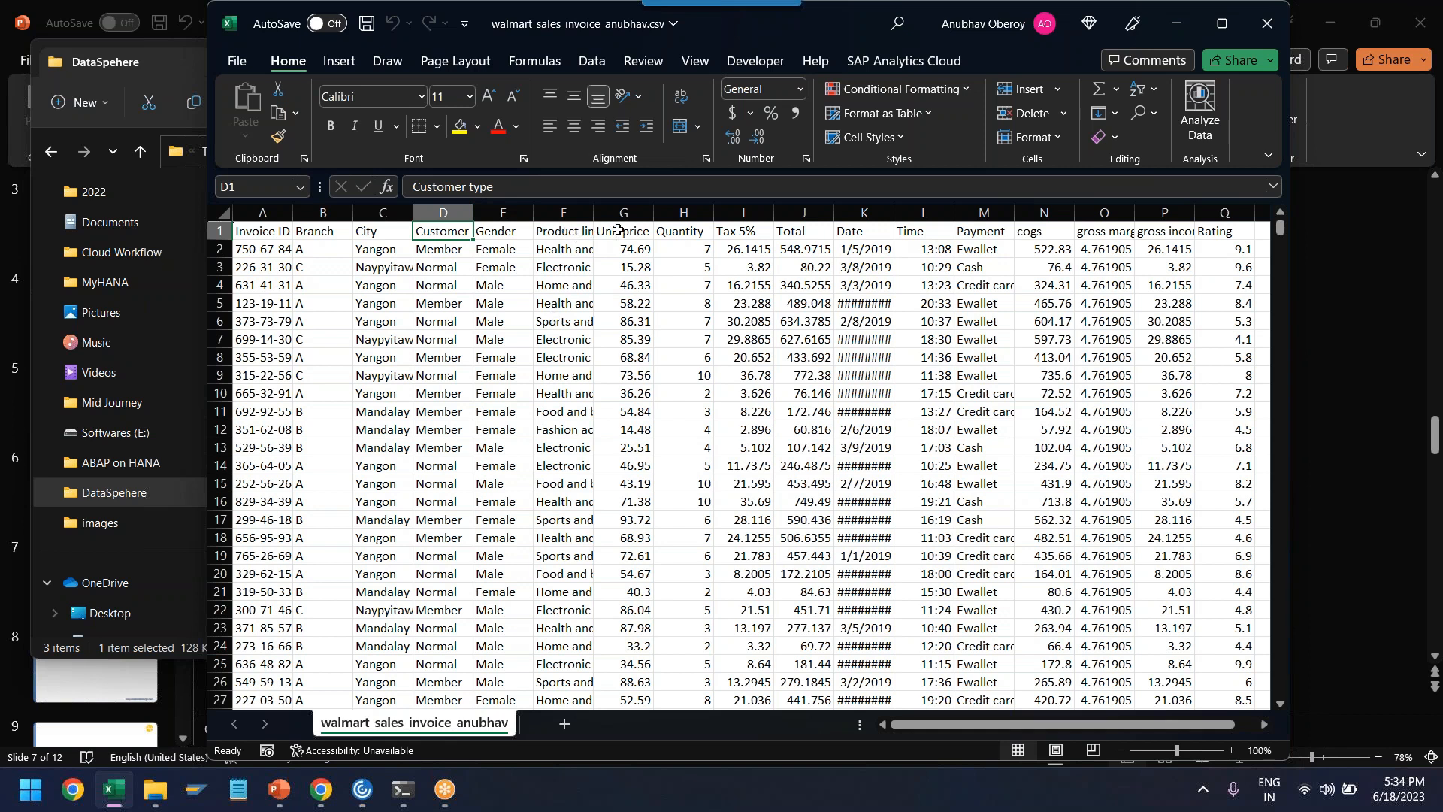
pyautogui.click(800, 213)
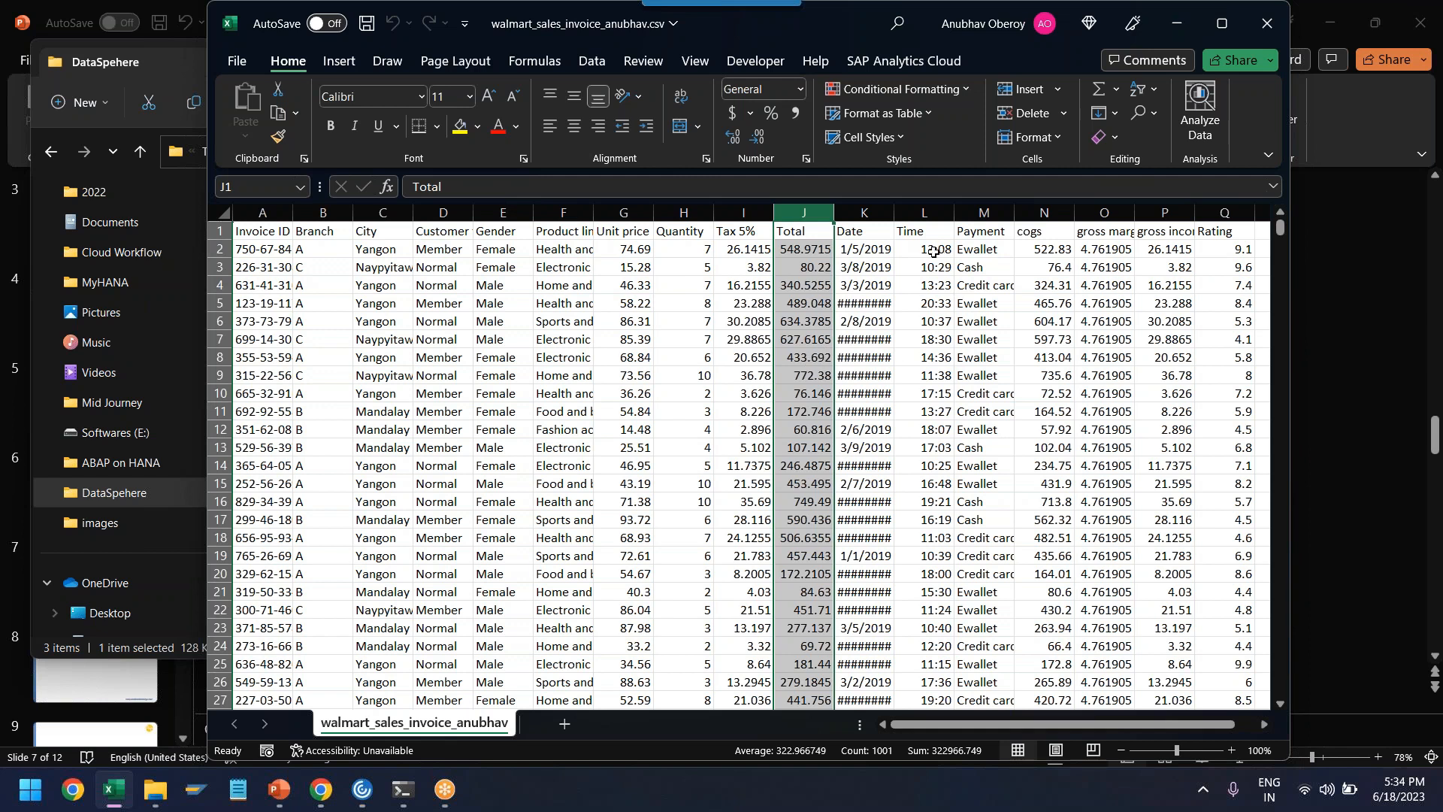
pyautogui.click(864, 249)
pyautogui.click(995, 256)
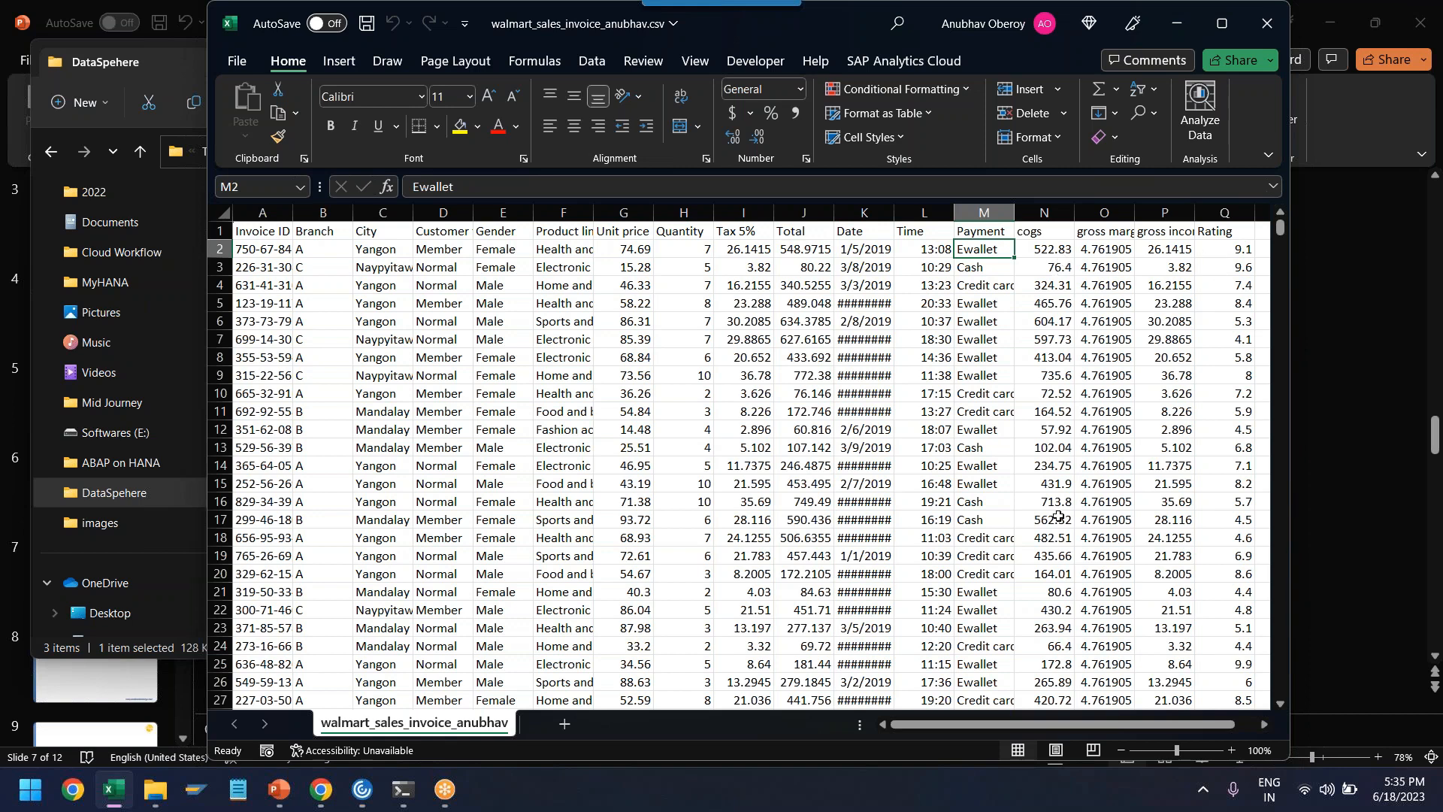
pyautogui.moveTo(842, 39); pyautogui.dragTo(628, 120)
pyautogui.click(1046, 105)
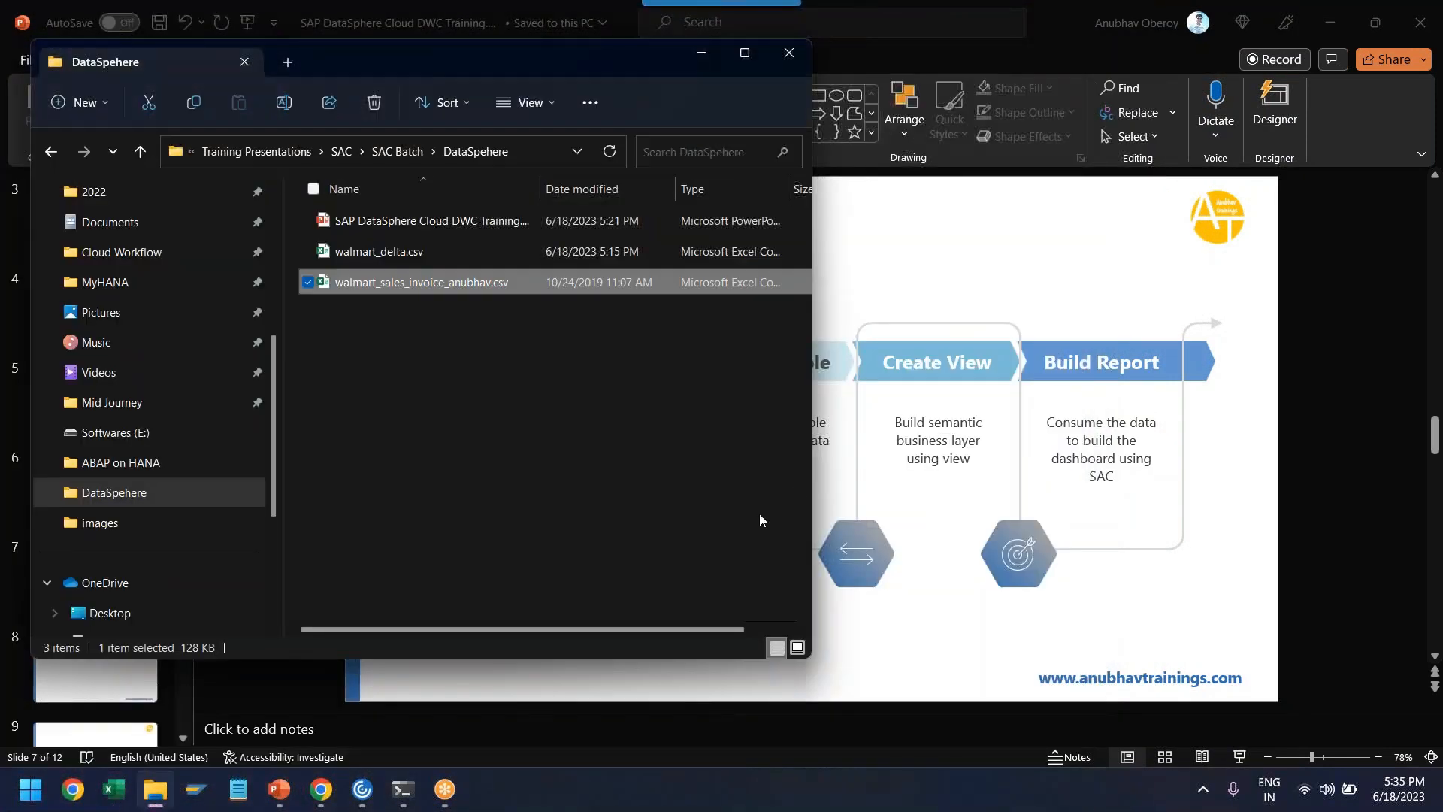
# - Switch to SAP Datasphere in the browser and open the Data Builder
pyautogui.moveTo(321, 789)
pyautogui.click(450, 740)
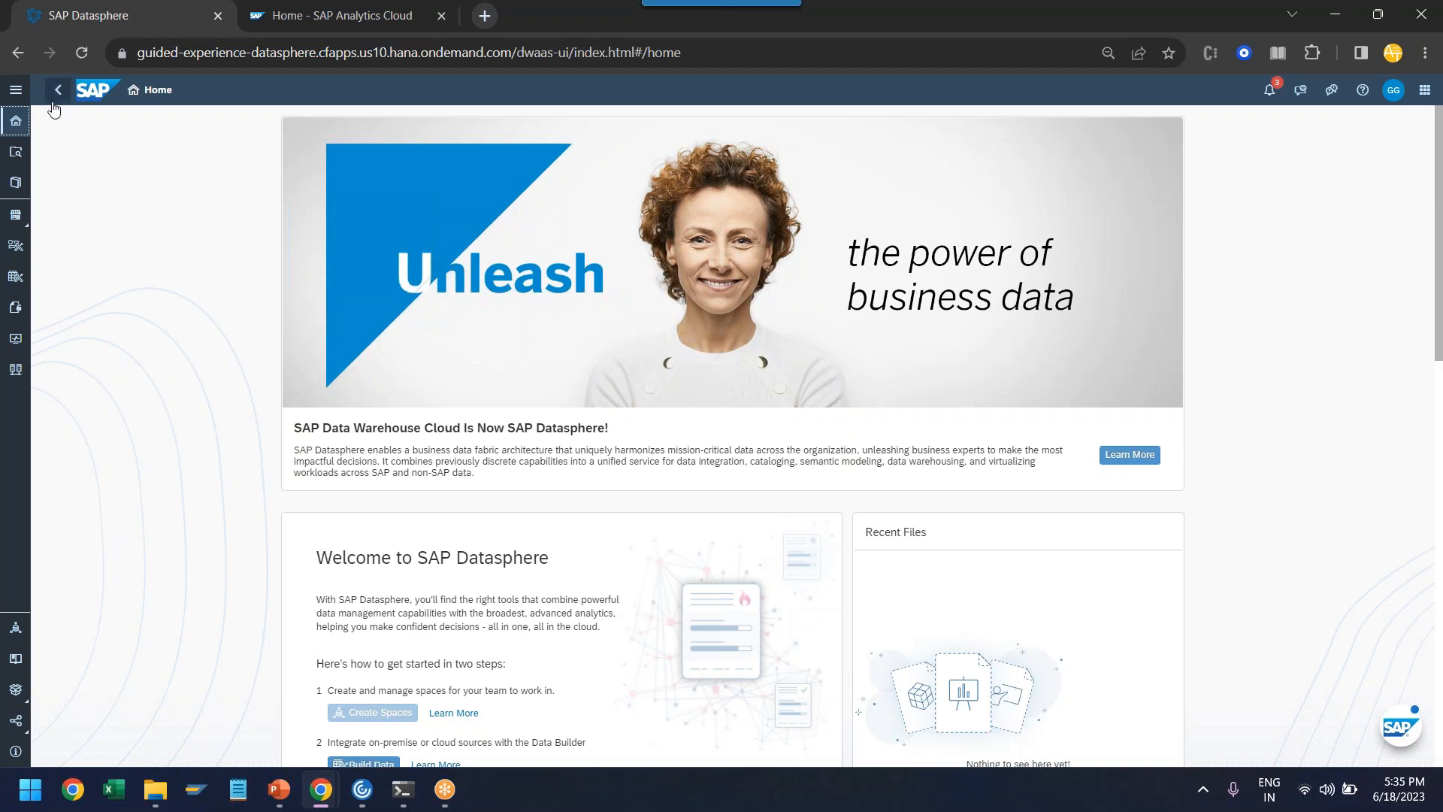
pyautogui.click(15, 89)
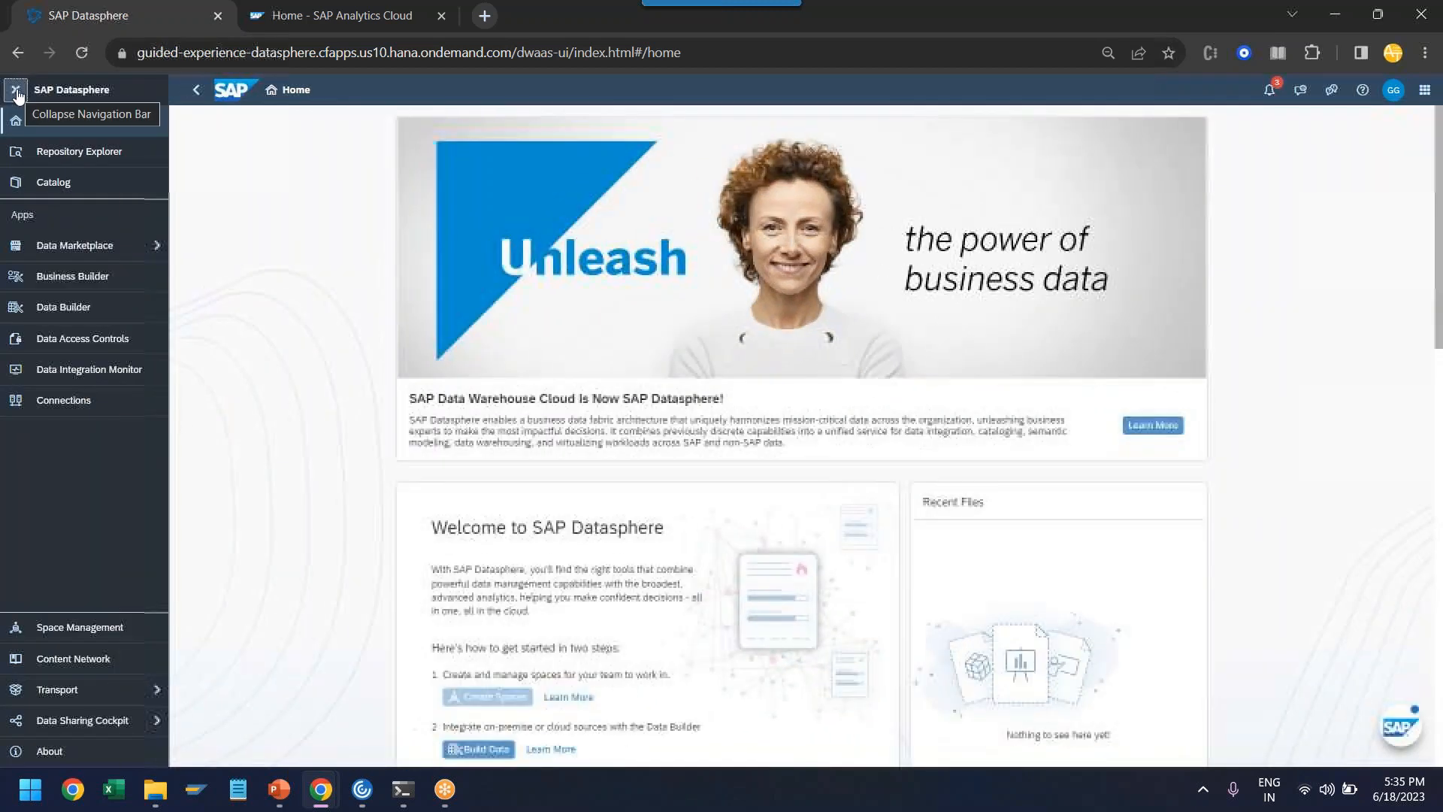
pyautogui.click(72, 314)
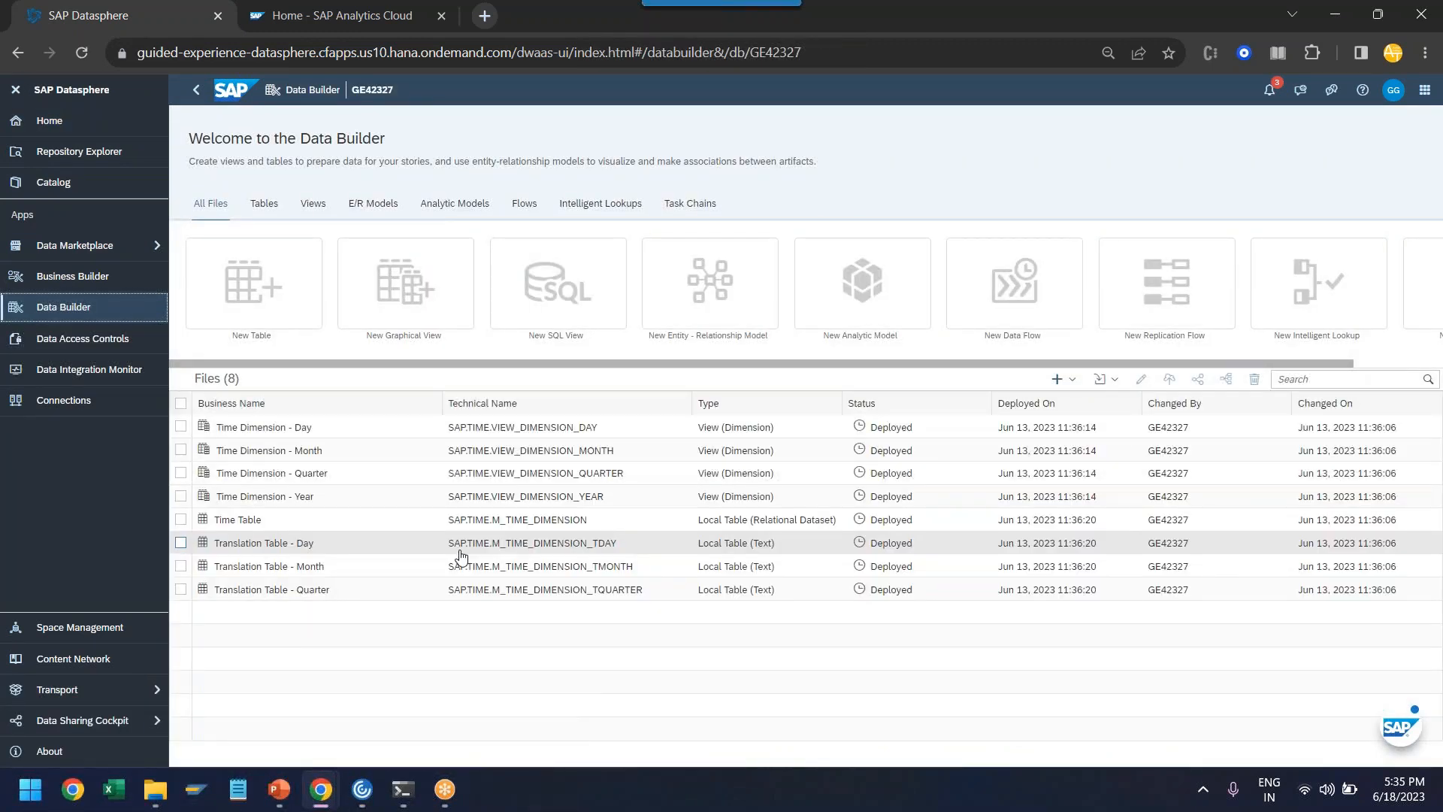
# - Import the Walmart sales invoice CSV file with the first row as column header and auto-detected delimiter
pyautogui.click(1117, 381)
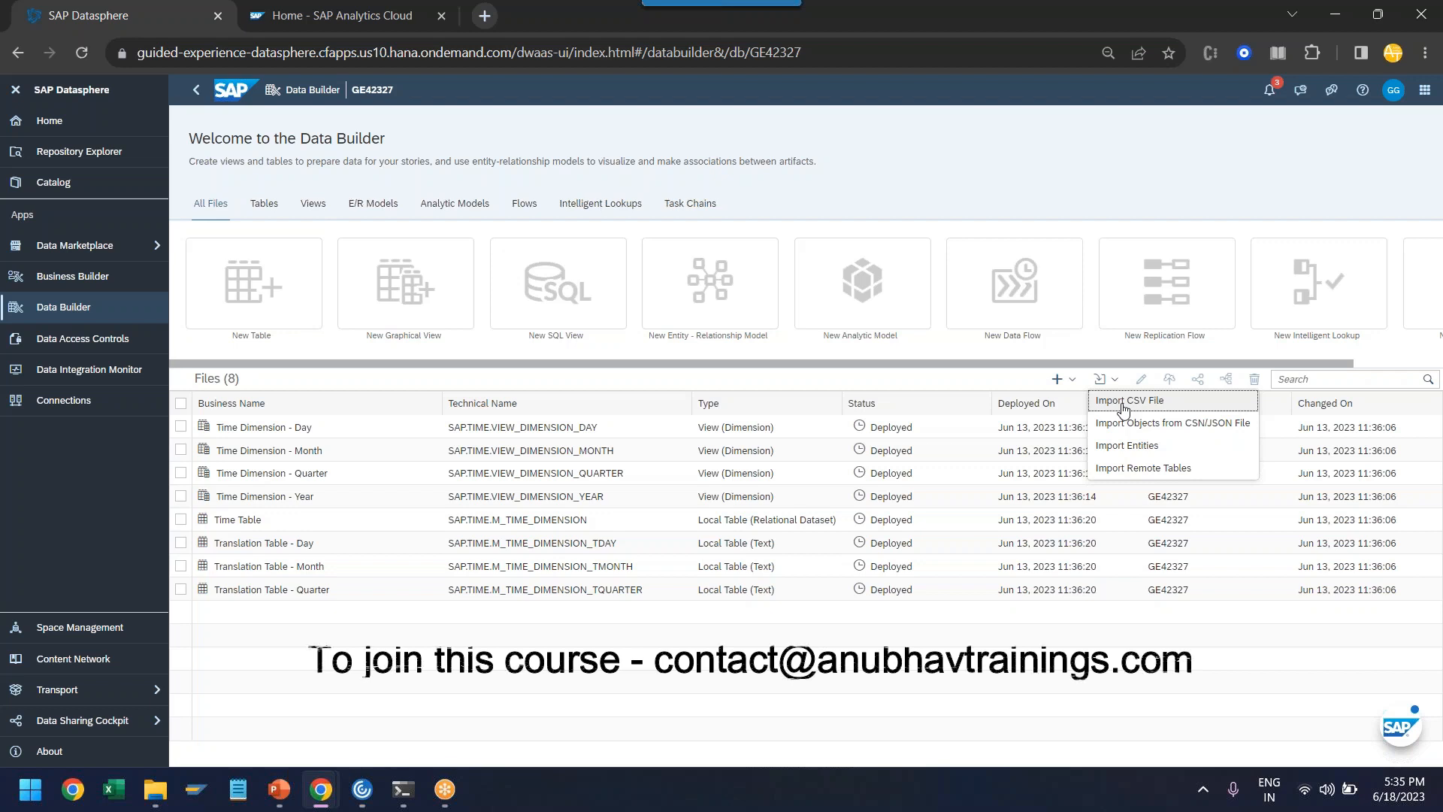
pyautogui.click(1124, 406)
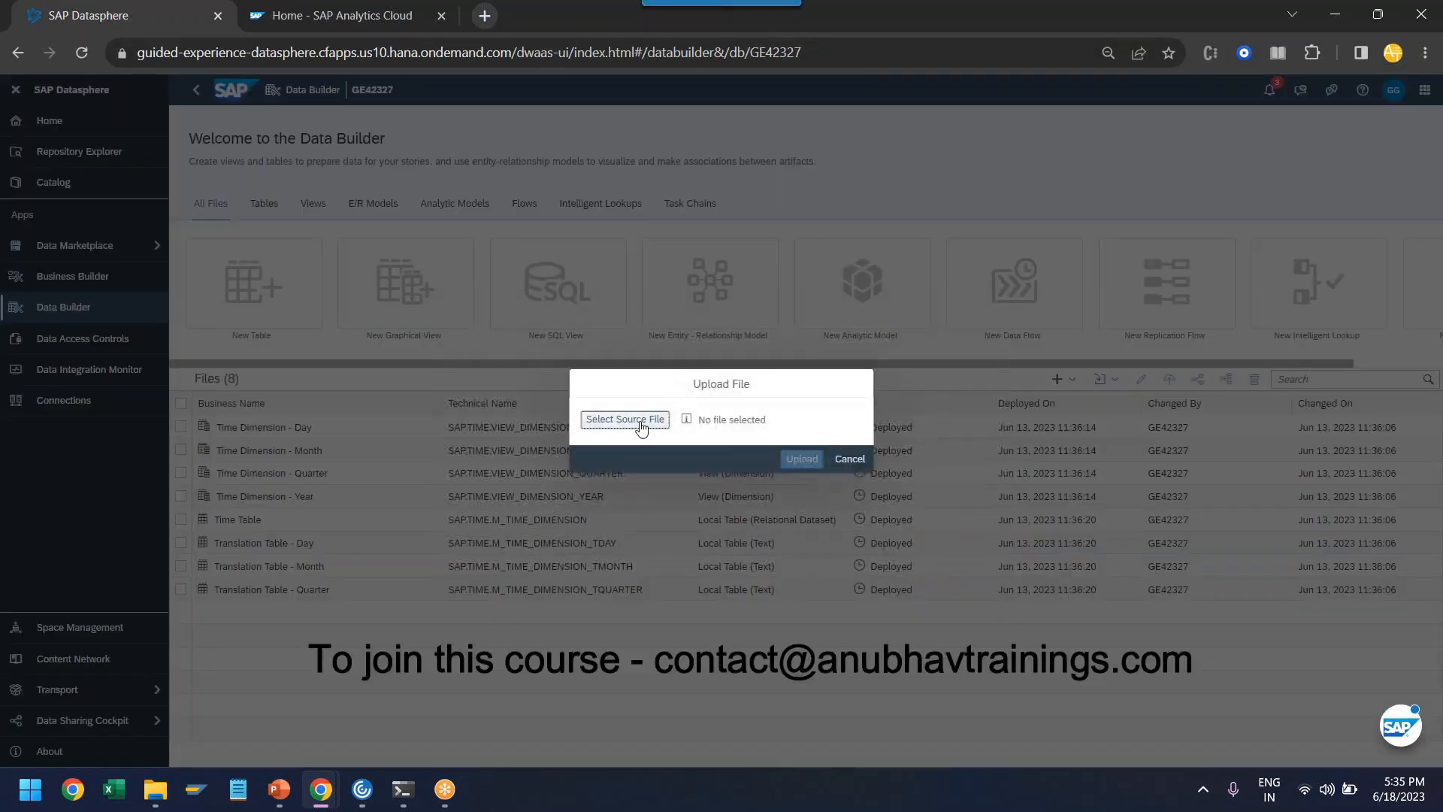
pyautogui.click(641, 426)
pyautogui.click(350, 184)
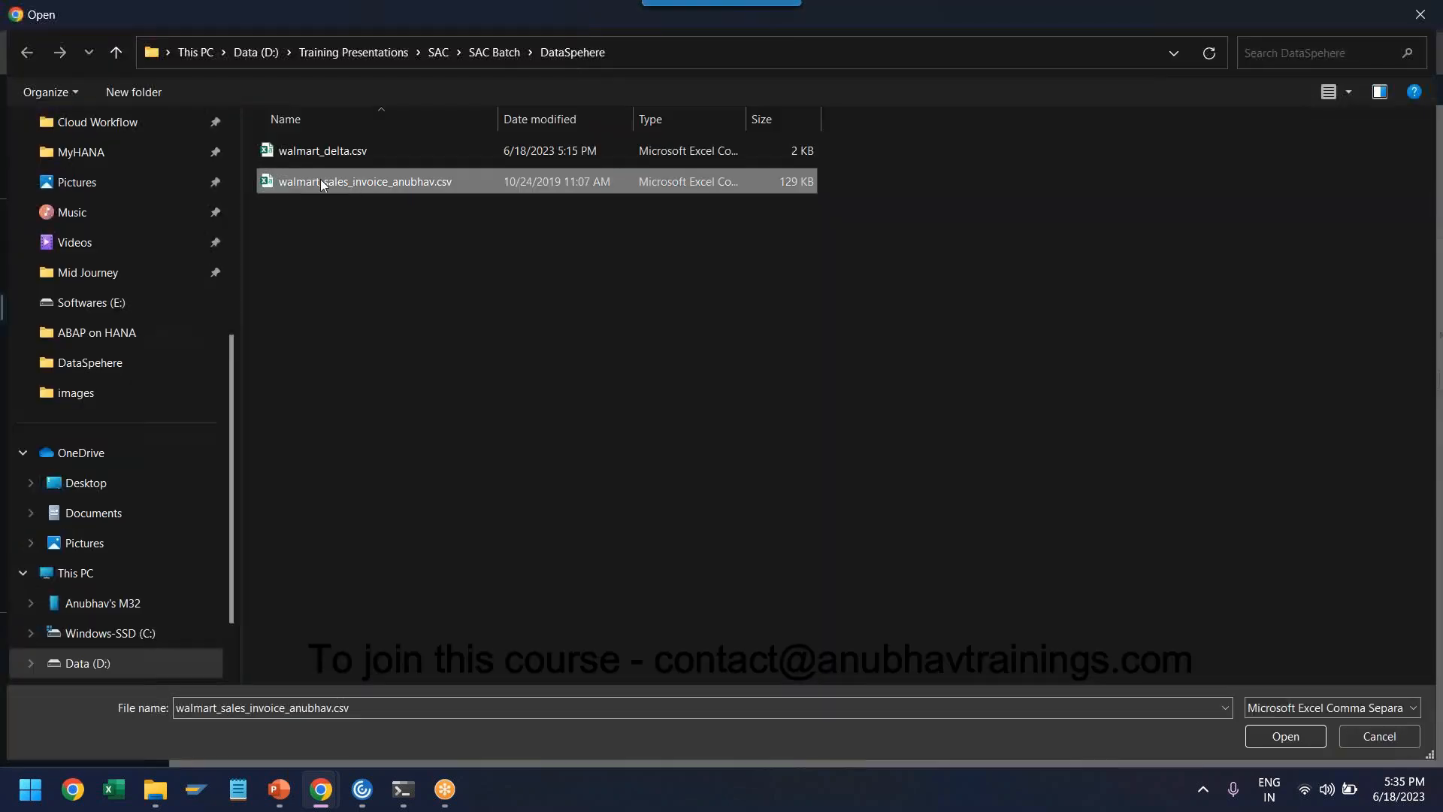
pyautogui.click(1262, 735)
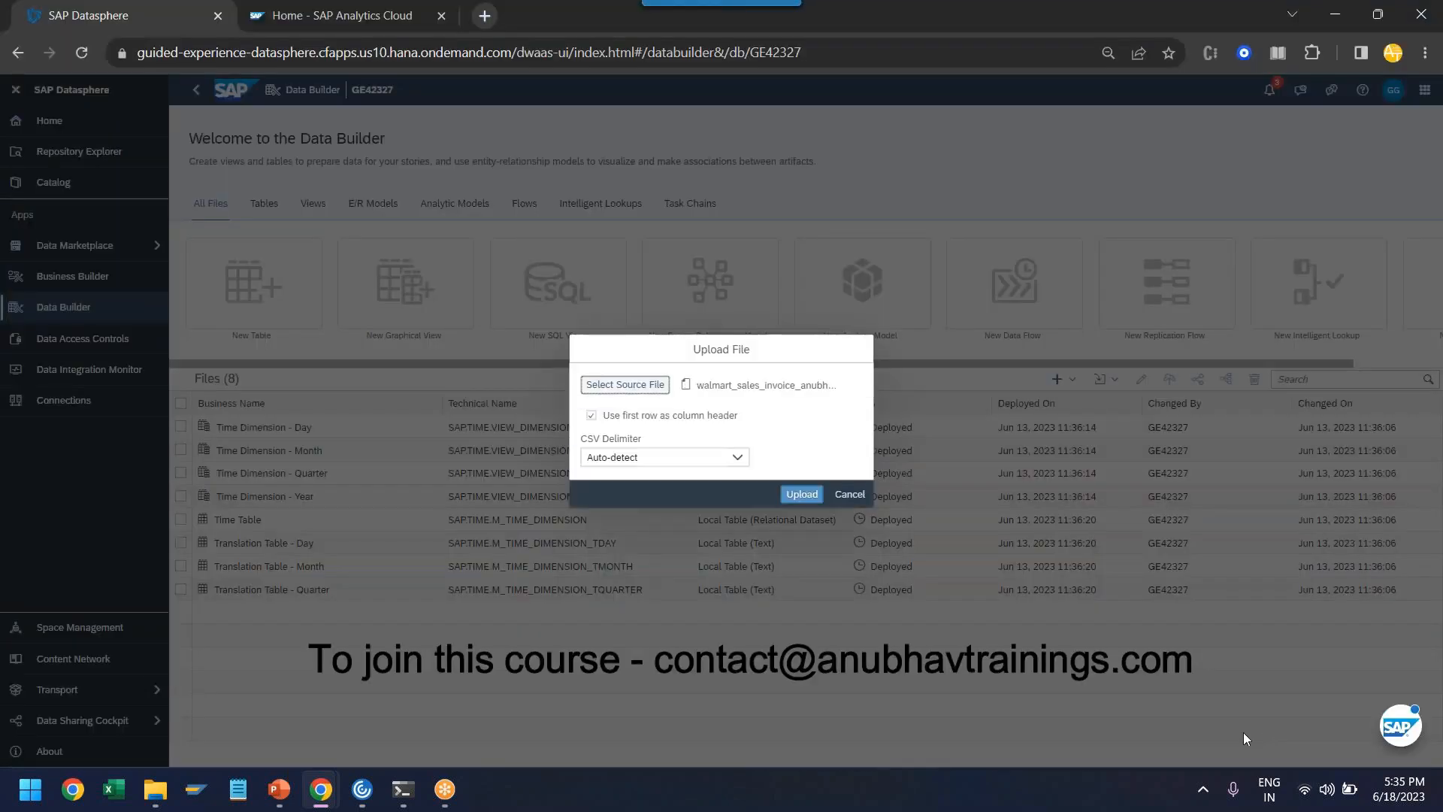
pyautogui.click(801, 494)
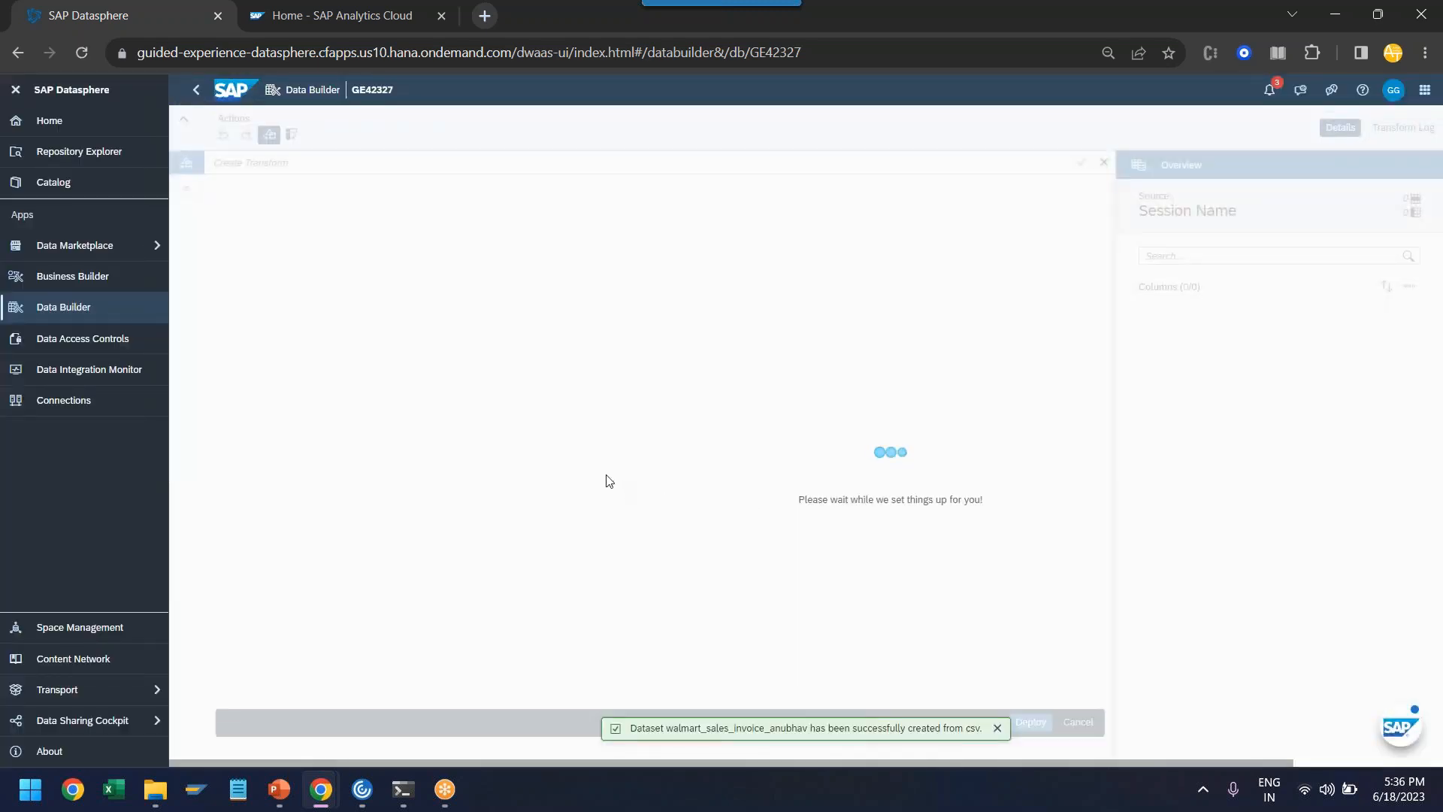
# - Enlarge the page, collapse the side navigation, and examine the imported columns and their data types, including Branch, Gender, Date and Time
pyautogui.hotkey('ctrl', '+')
pyautogui.hotkey('ctrl', '+')
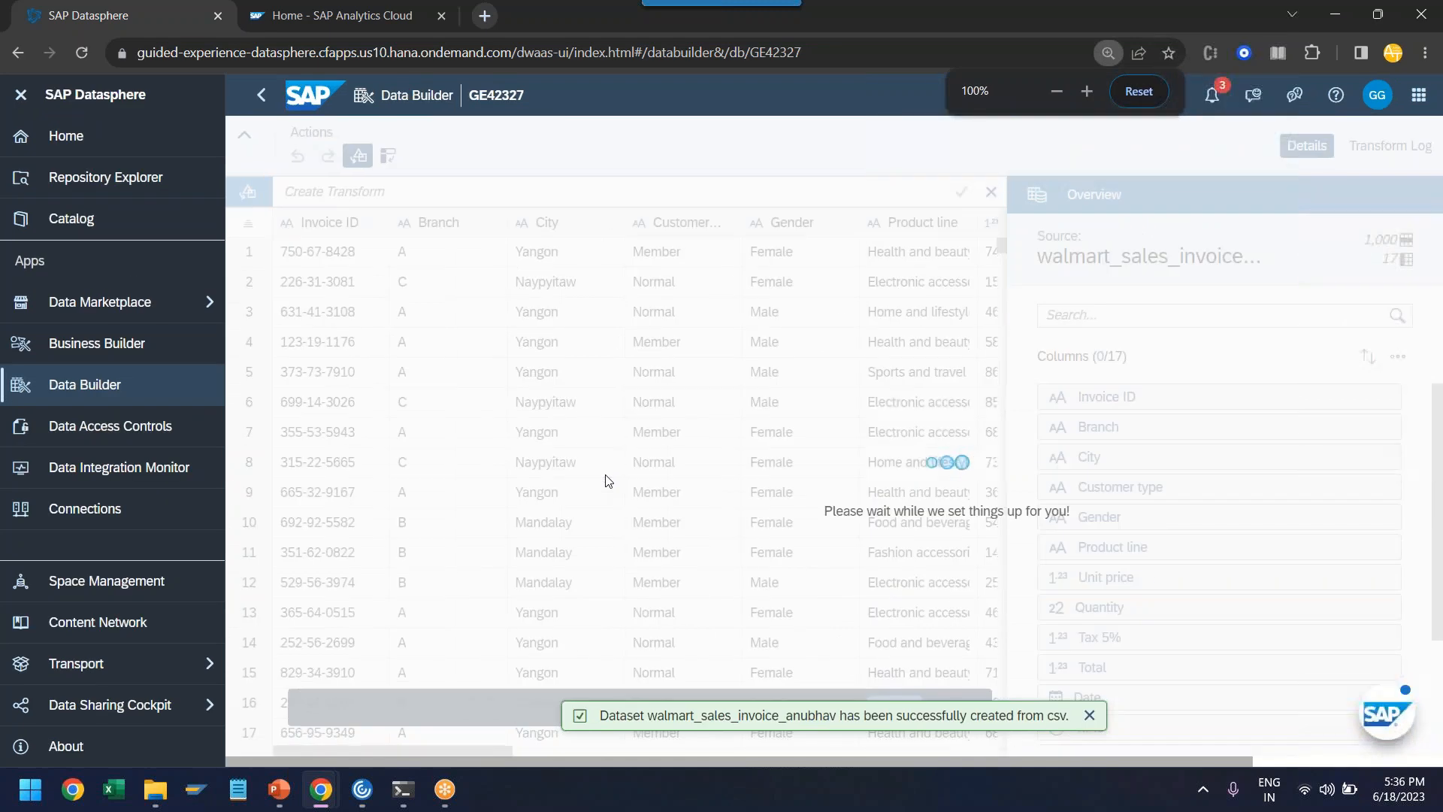
pyautogui.click(21, 96)
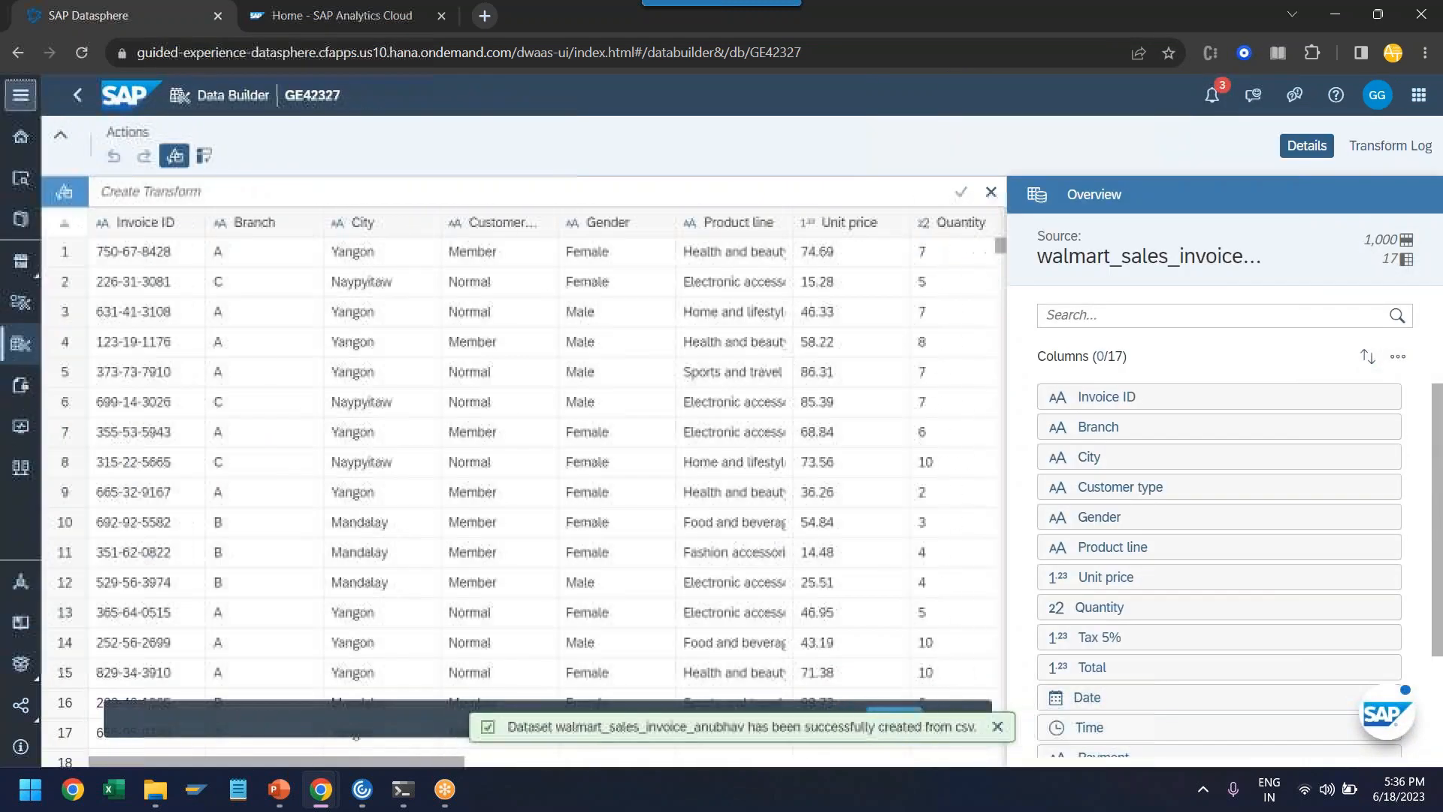
pyautogui.click(131, 229)
pyautogui.click(307, 234)
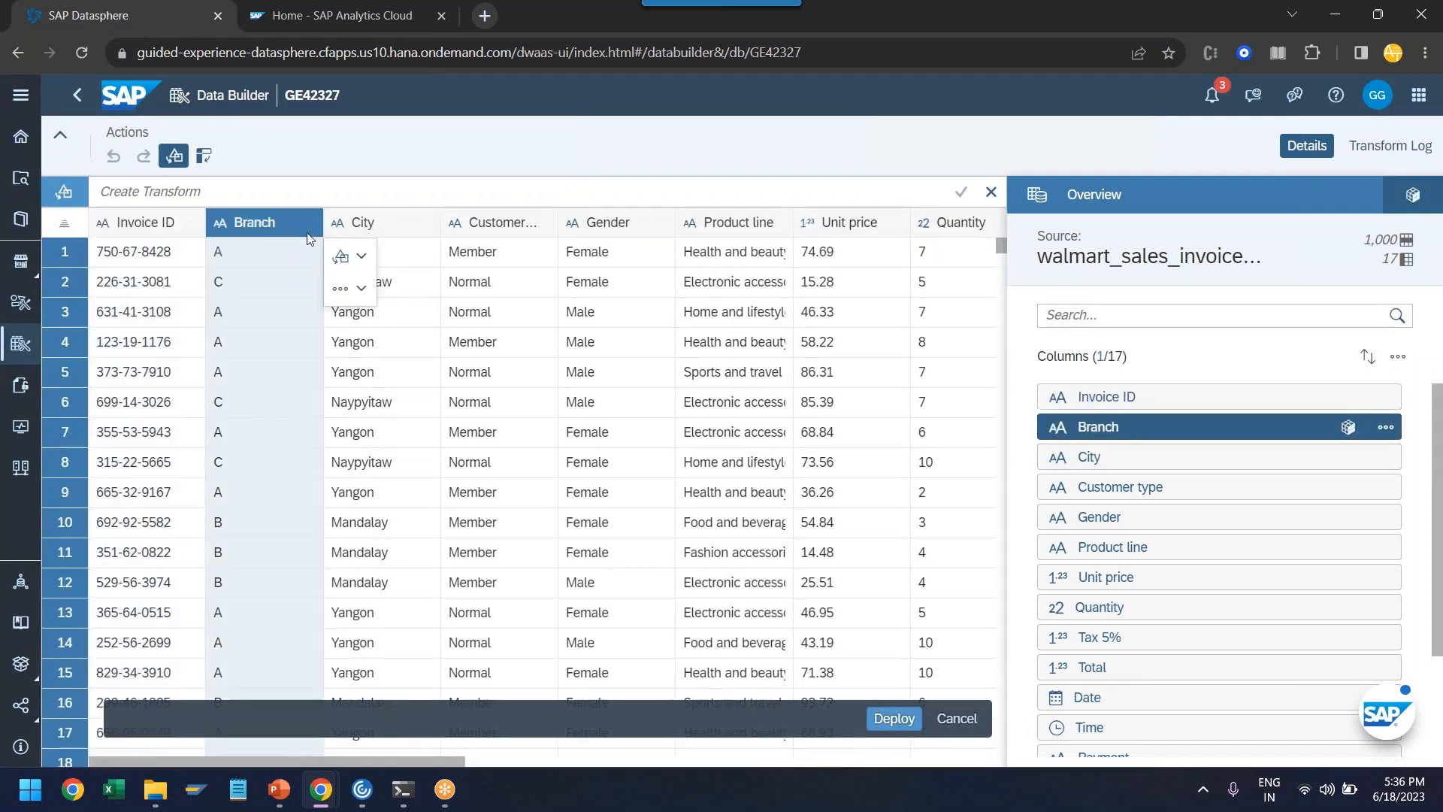
pyautogui.click(360, 233)
pyautogui.click(498, 230)
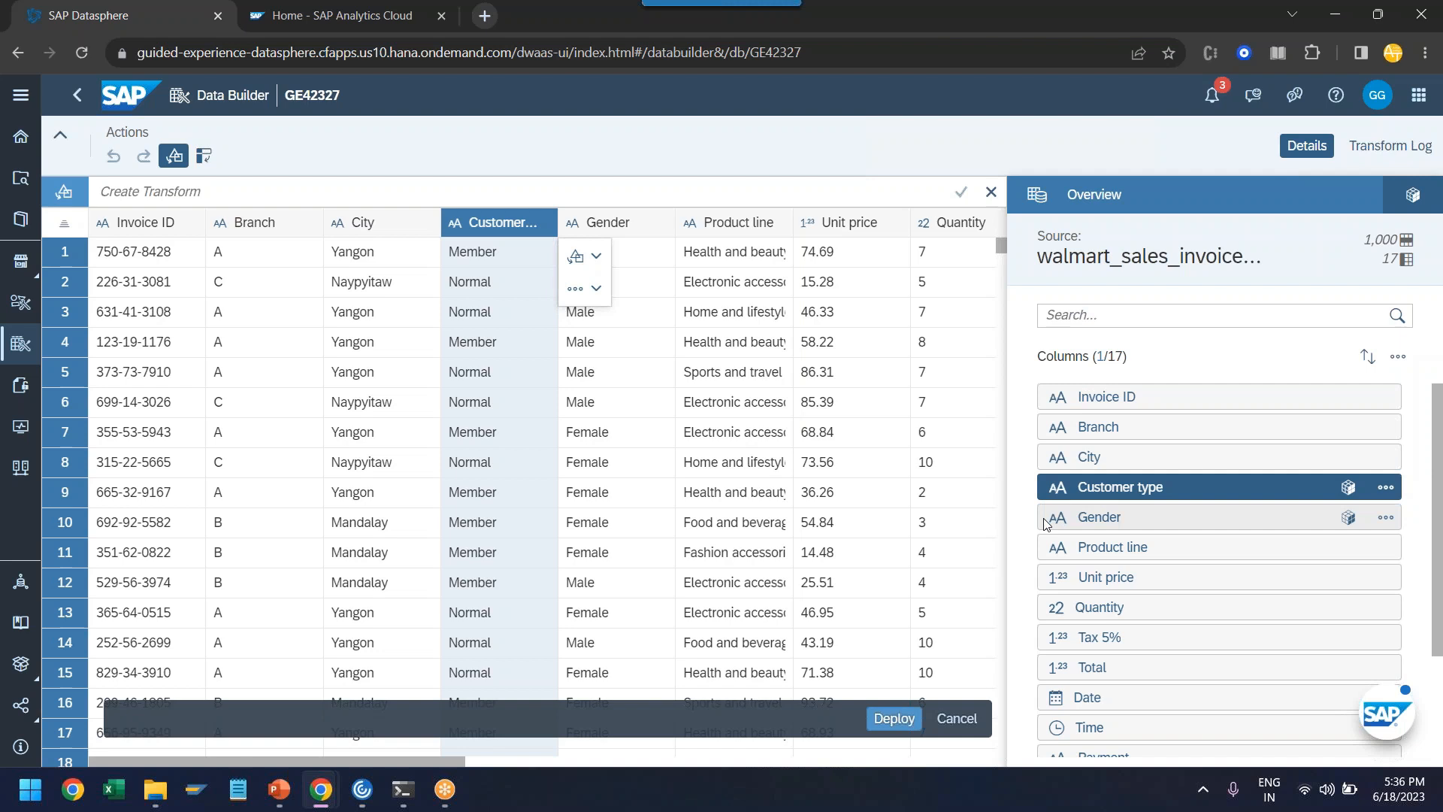
pyautogui.scroll(-1, 1049, 495)
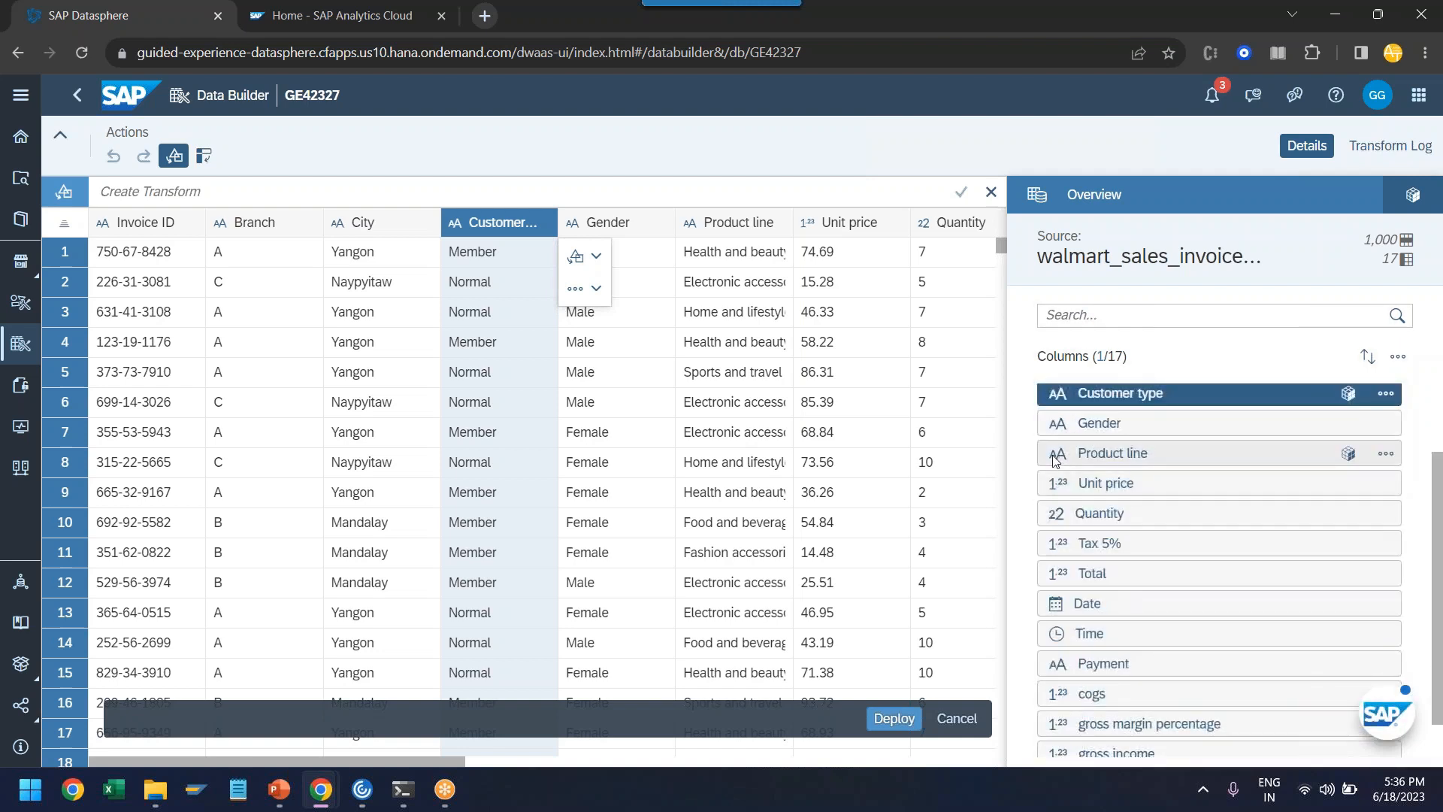
pyautogui.click(1055, 455)
pyautogui.click(1060, 426)
pyautogui.scroll(1, 1055, 440)
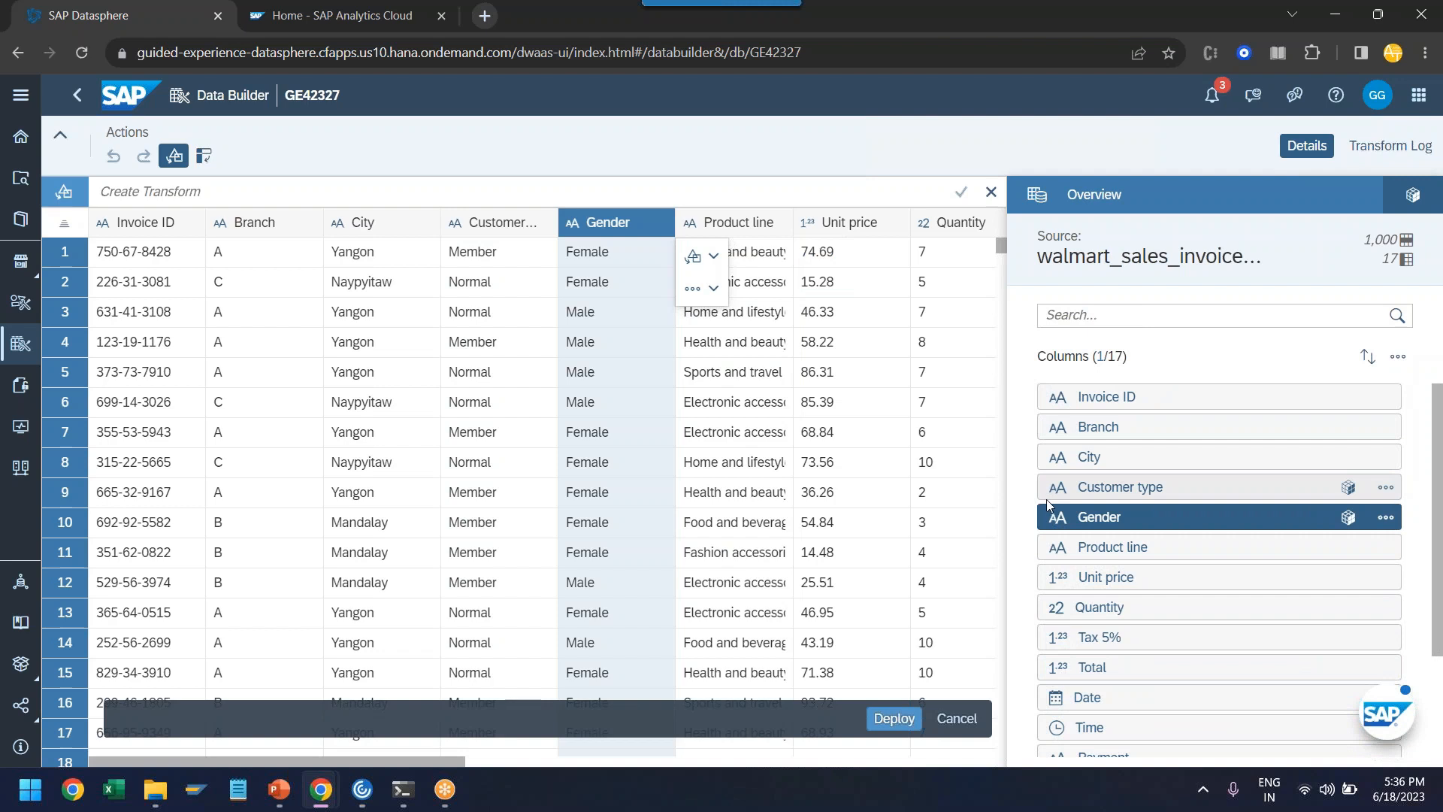
pyautogui.scroll(-1, 1051, 497)
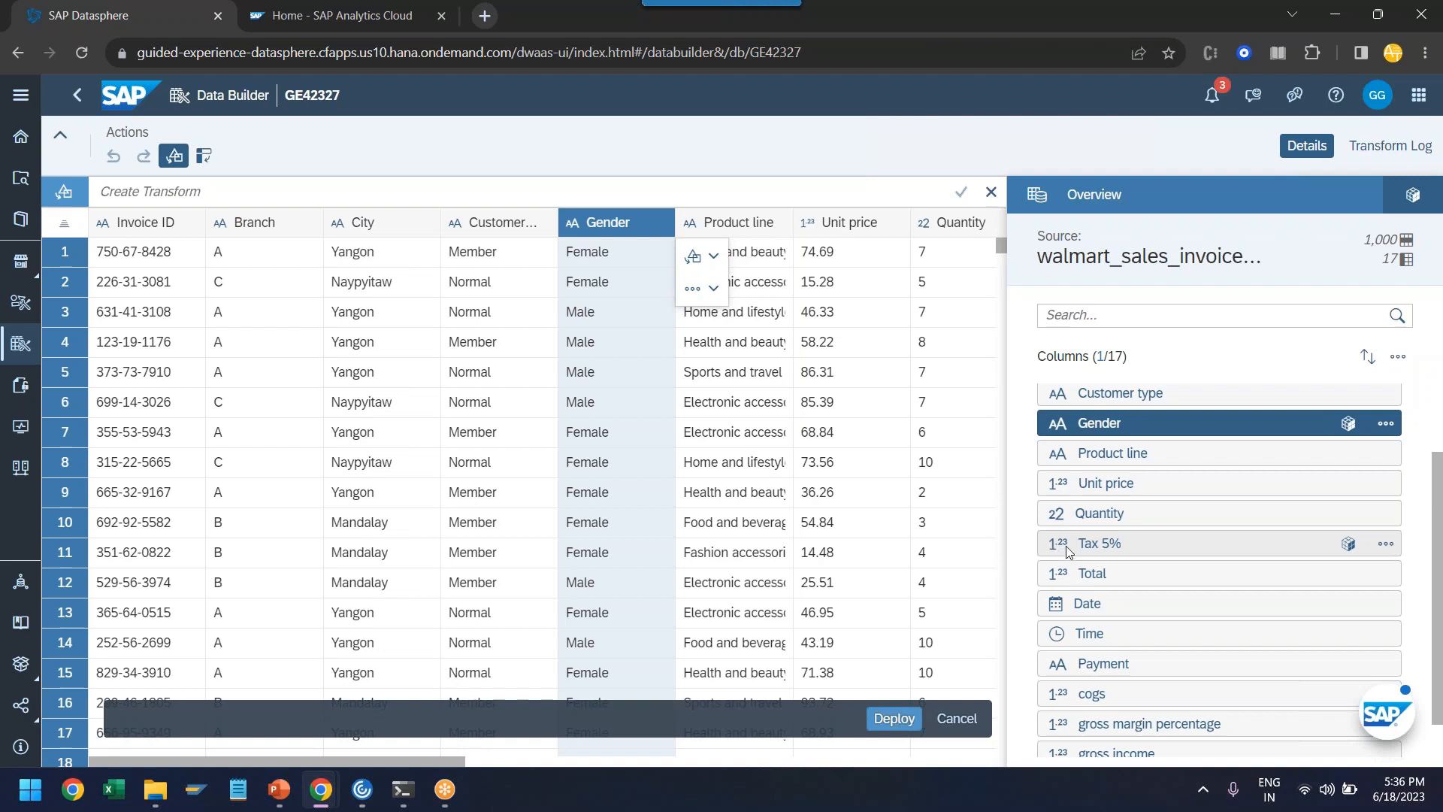
pyautogui.scroll(-1, 1067, 556)
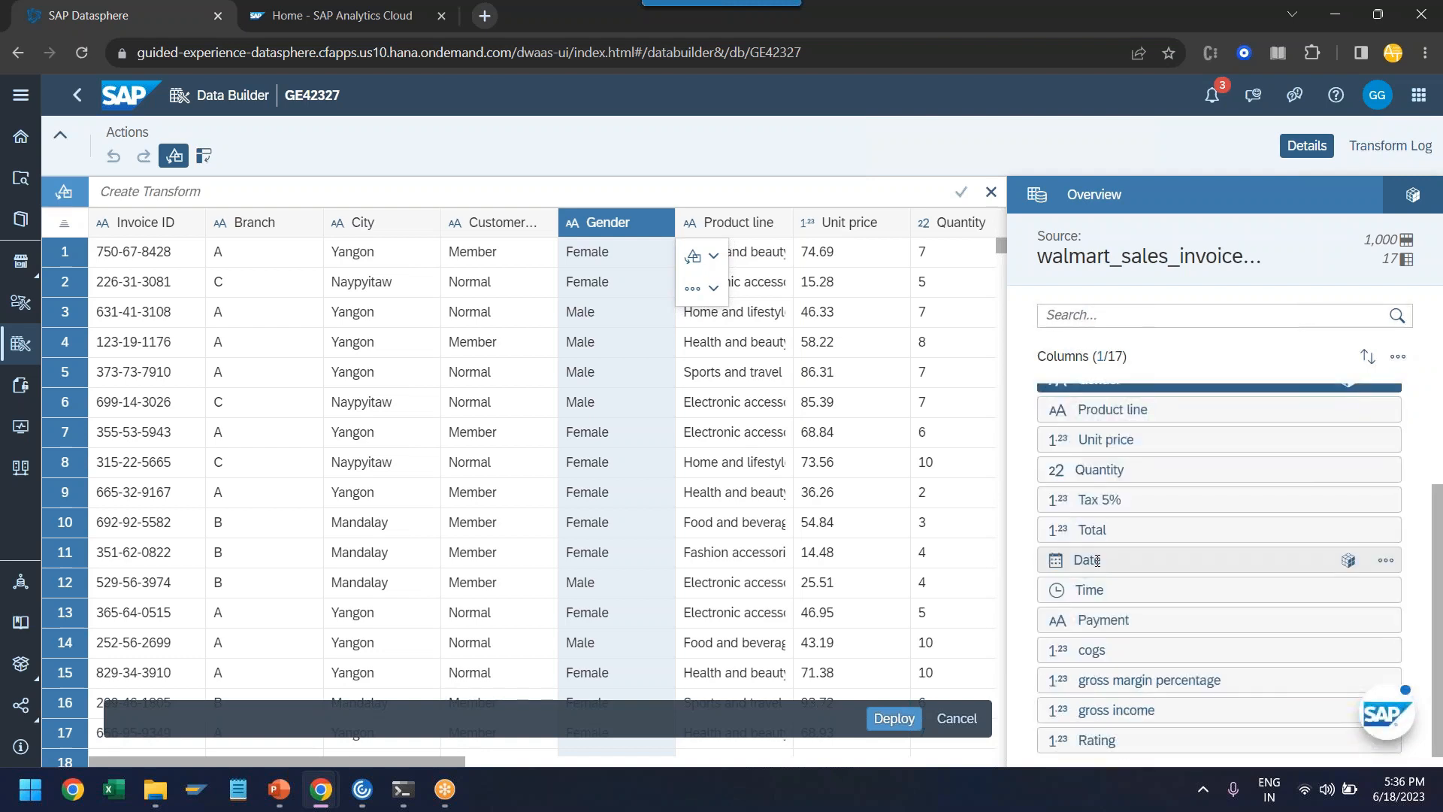
pyautogui.click(1082, 559)
pyautogui.click(1091, 591)
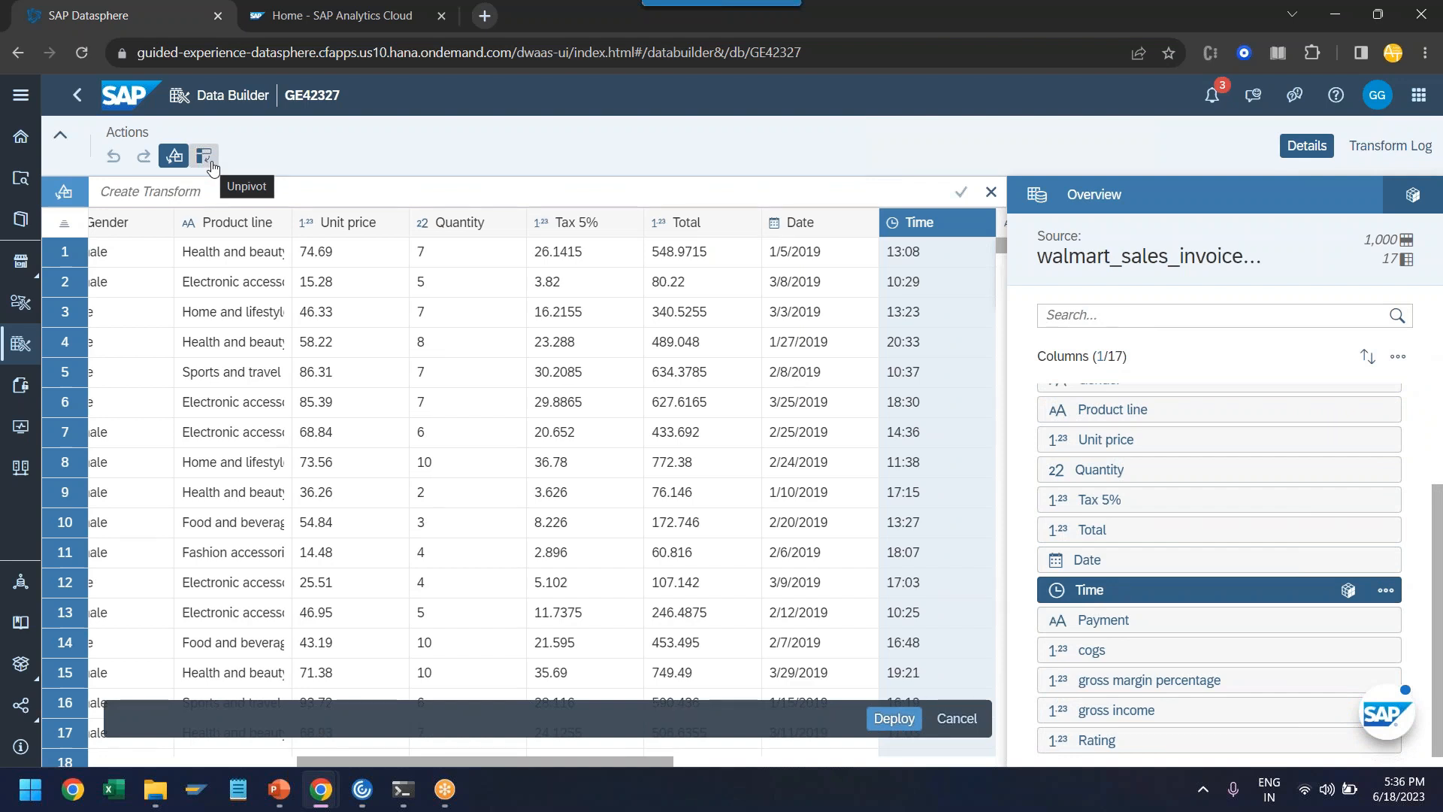
# - Start deploying the imported data as a table and set its technical name to walmart_invoices
pyautogui.click(906, 720)
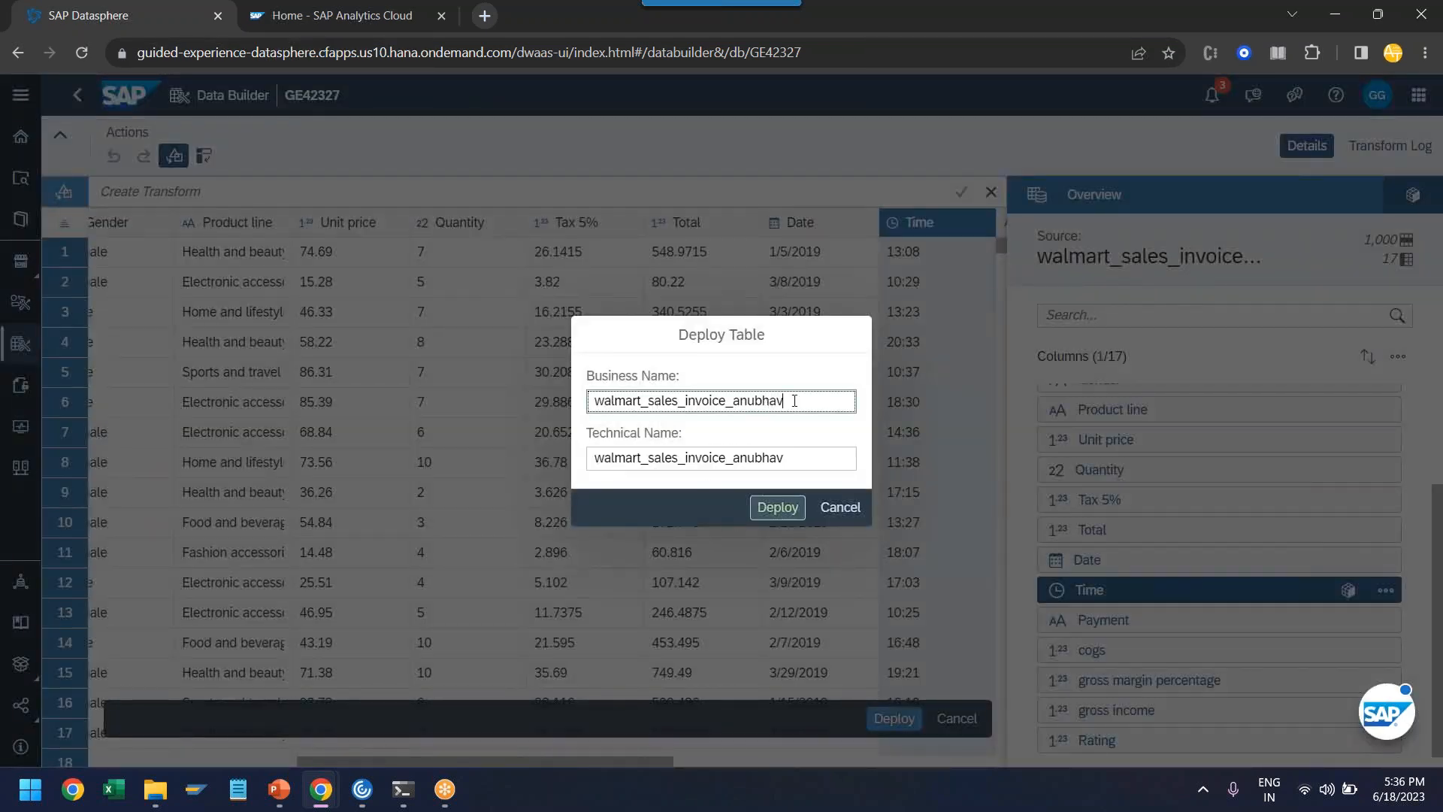
pyautogui.moveTo(845, 458); pyautogui.dragTo(808, 464)
pyautogui.click(667, 465)
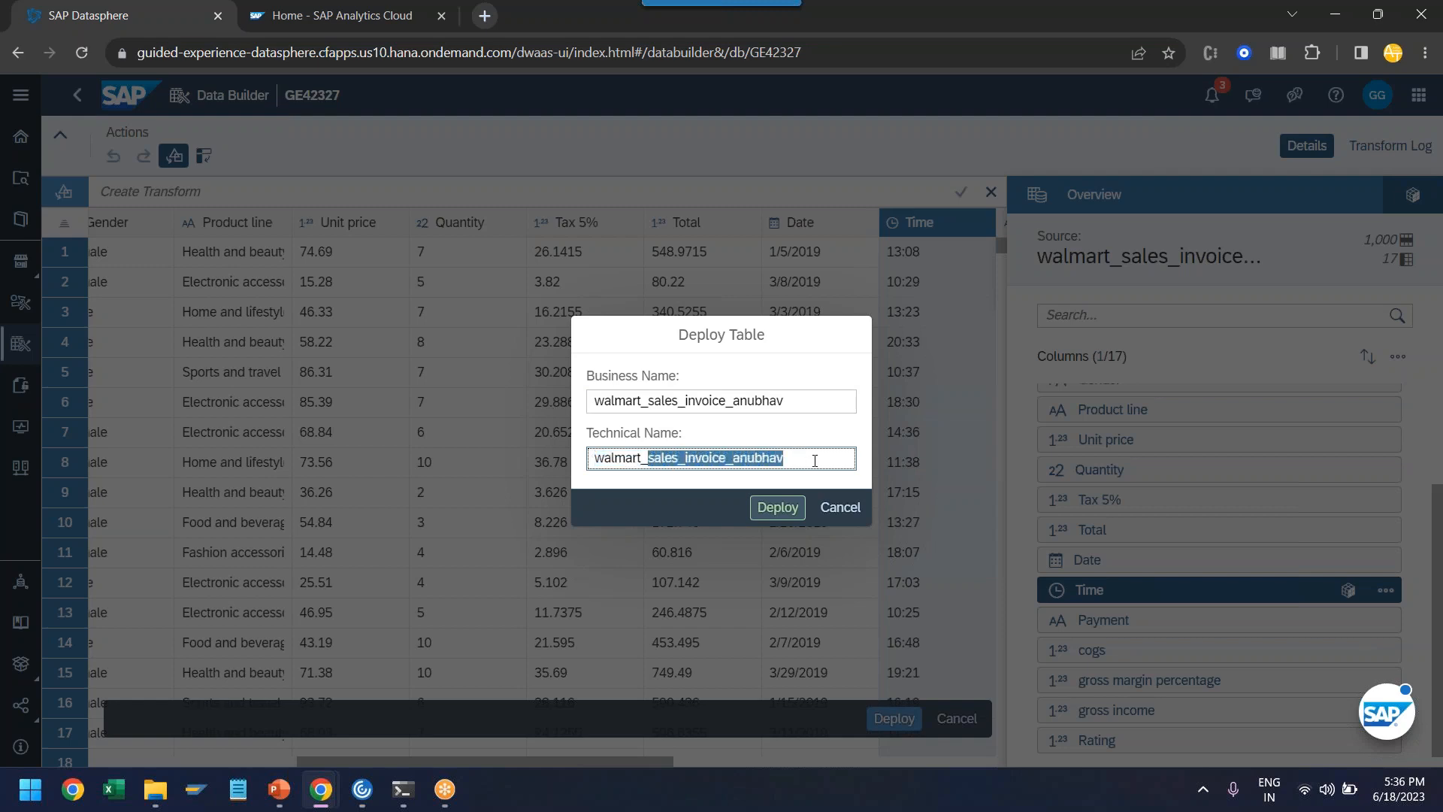
pyautogui.press('BackSpace')
pyautogui.write('invoice')
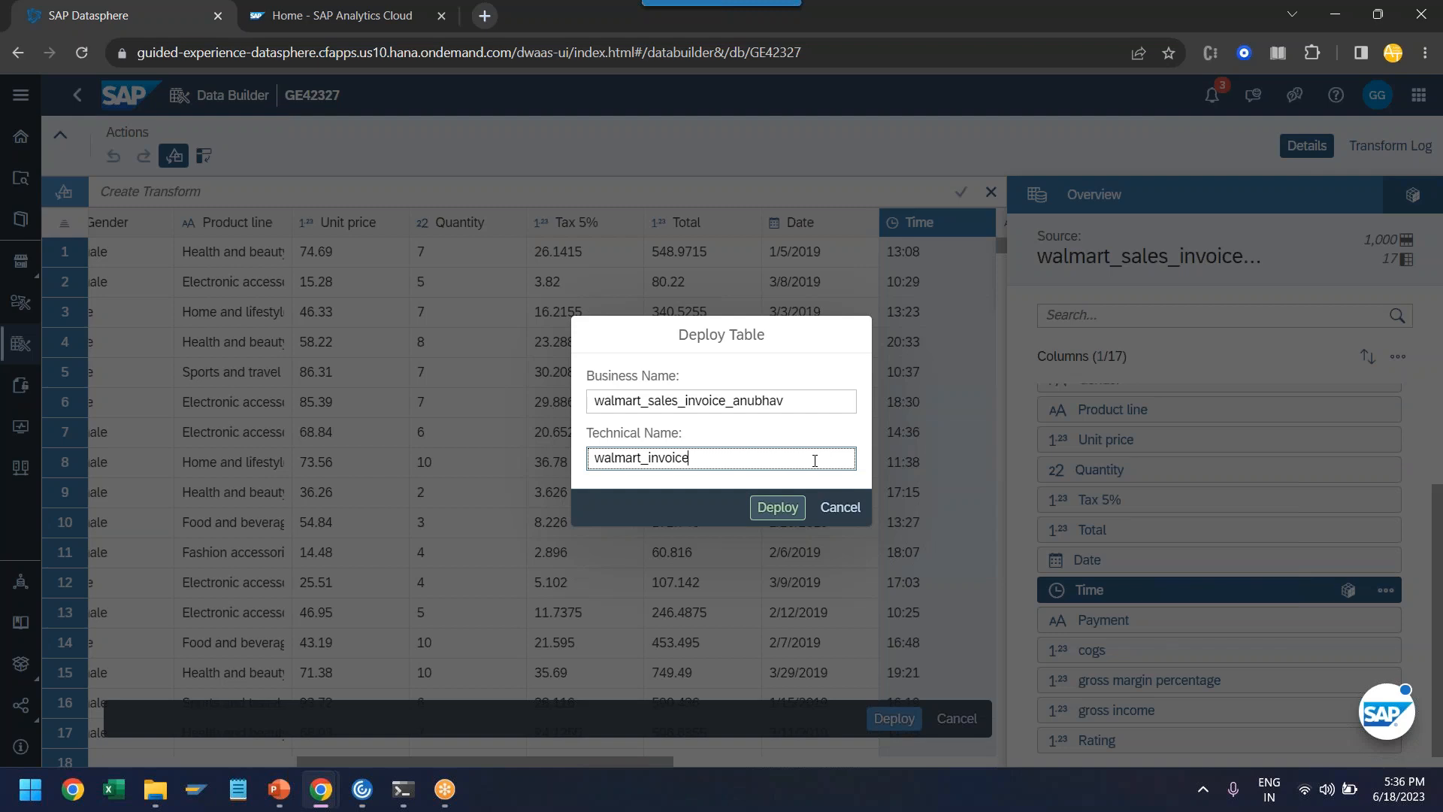
pyautogui.write('s')
# - Check the business and technical names and deploy the table with the business name left as proposed
pyautogui.hotkey('shift', 'Tab')
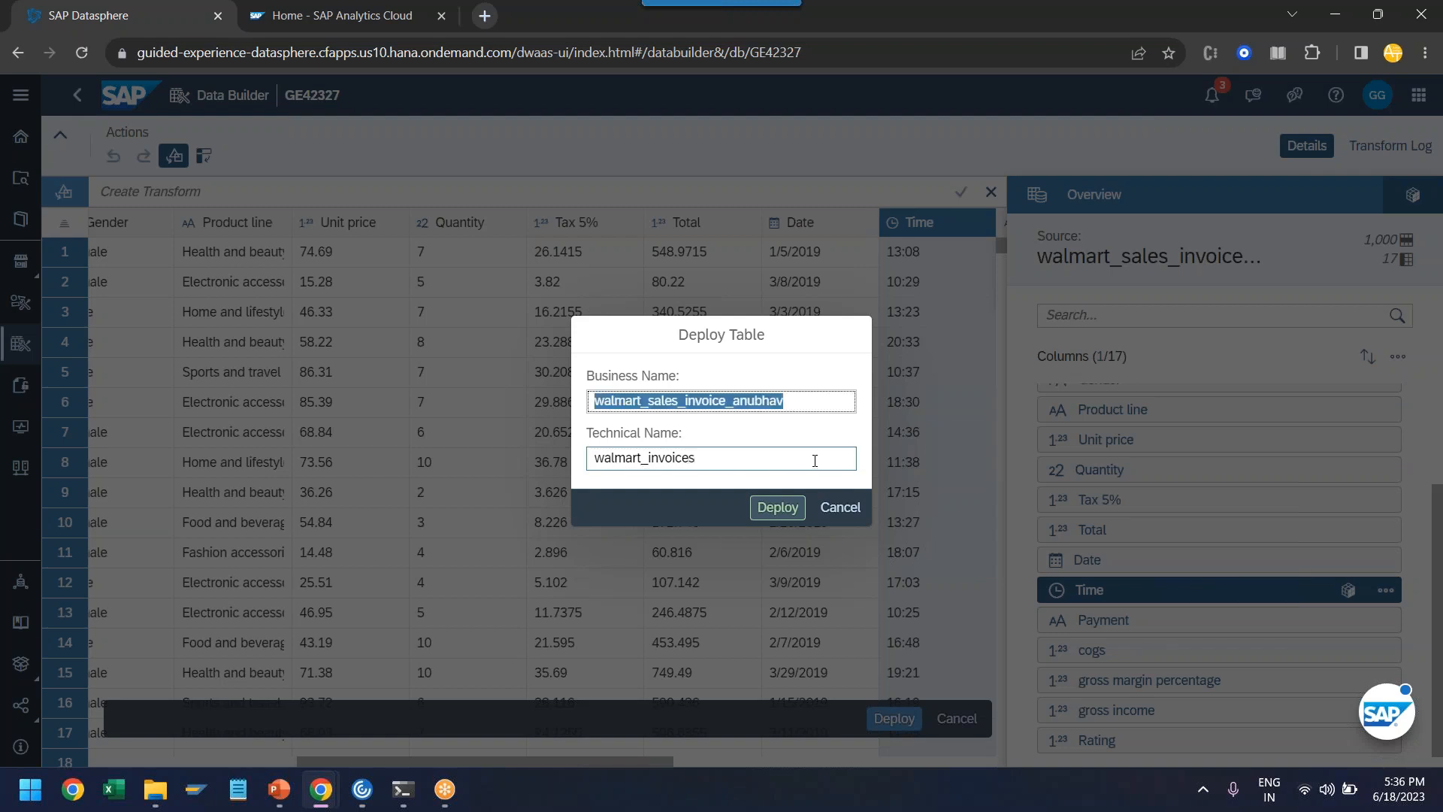
pyautogui.click(671, 400)
pyautogui.doubleClick(750, 401)
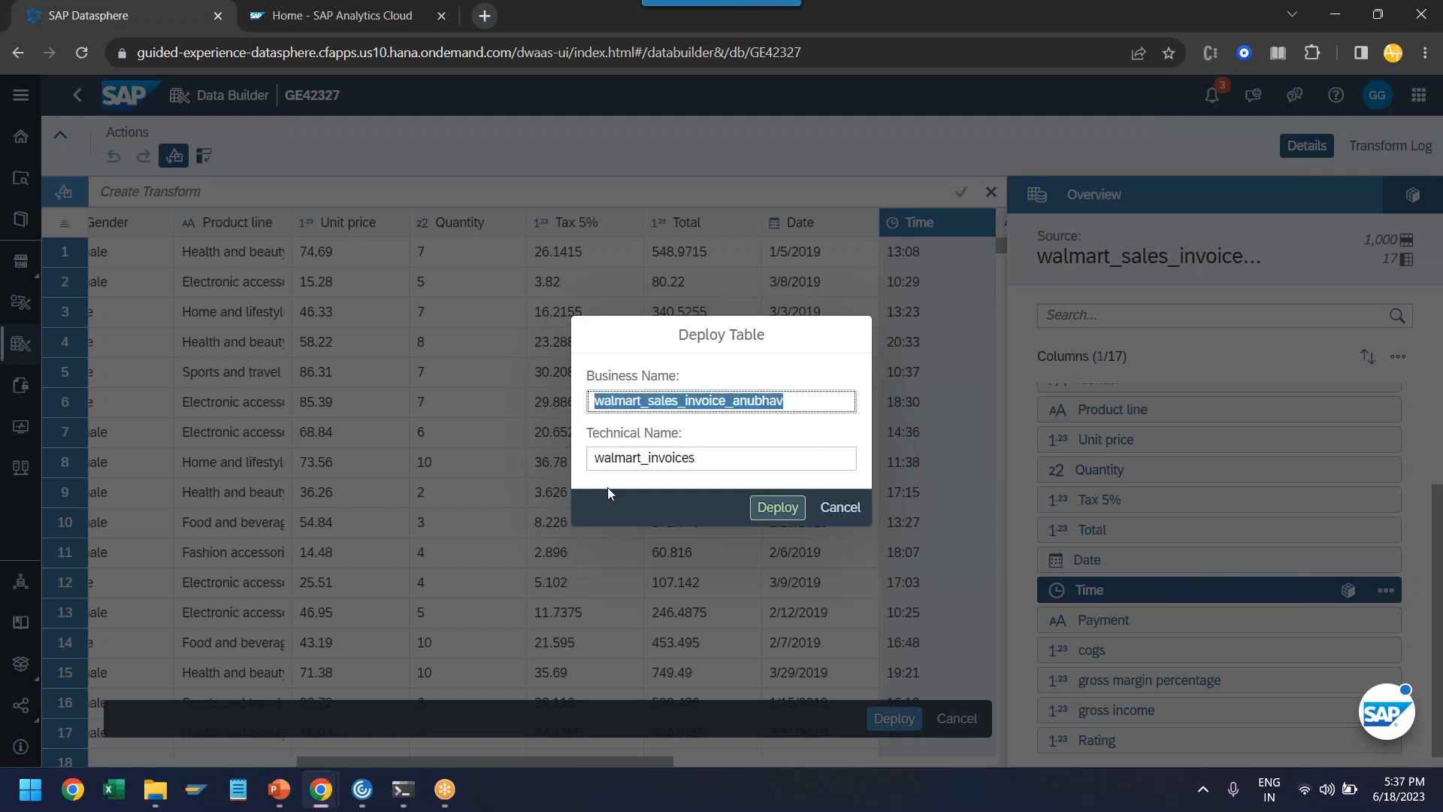
pyautogui.moveTo(696, 458); pyautogui.dragTo(569, 474)
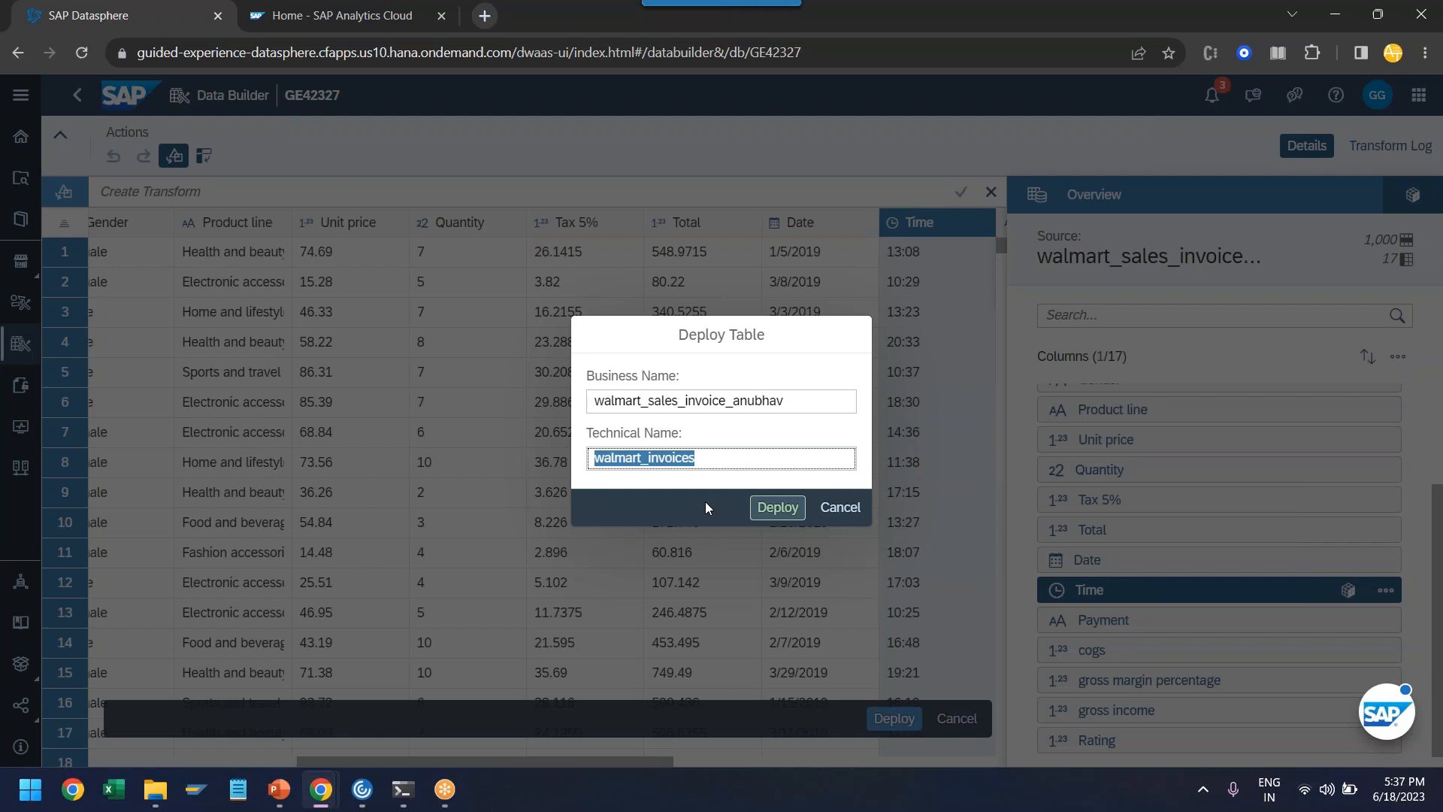
pyautogui.moveTo(696, 458); pyautogui.dragTo(572, 467)
pyautogui.click(697, 458)
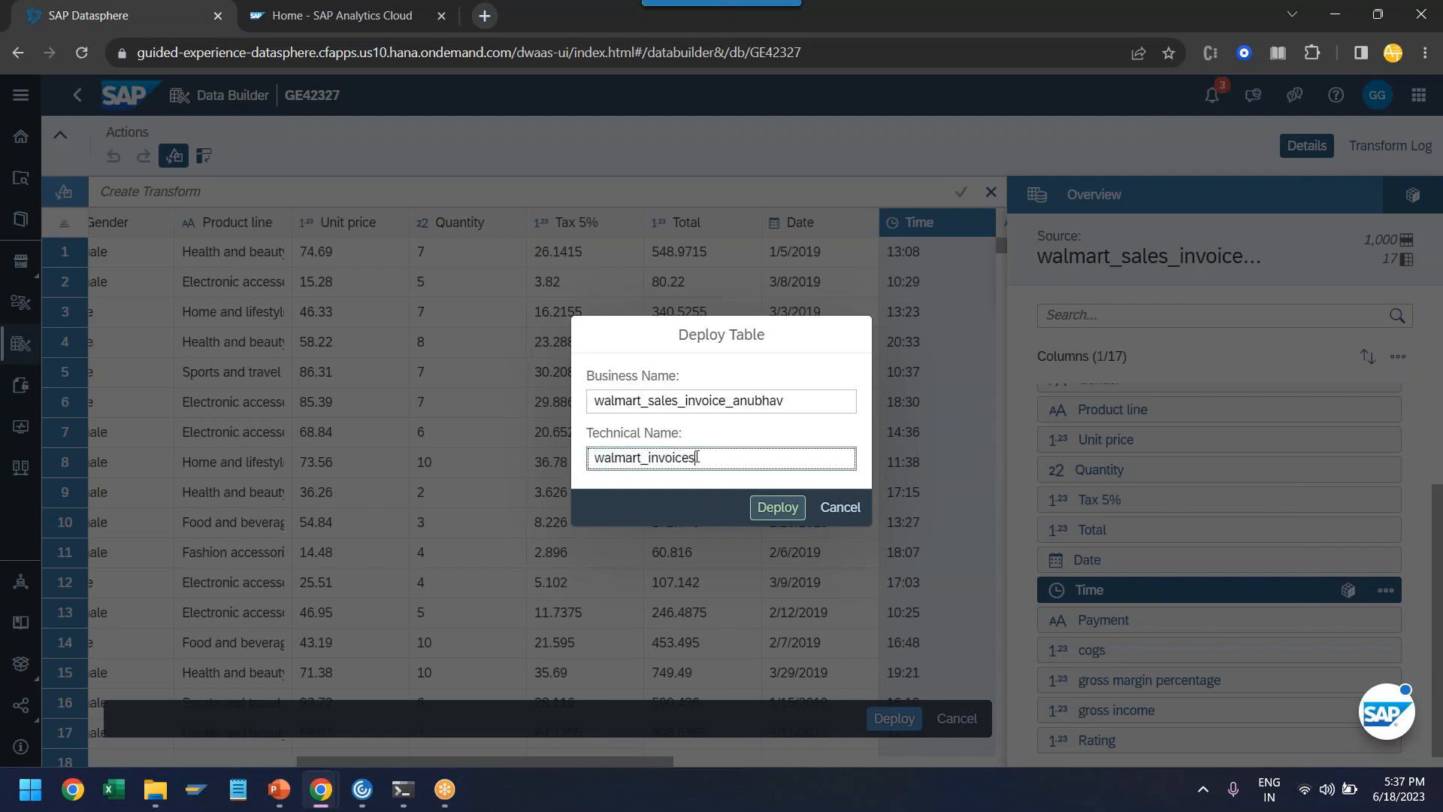
pyautogui.click(776, 508)
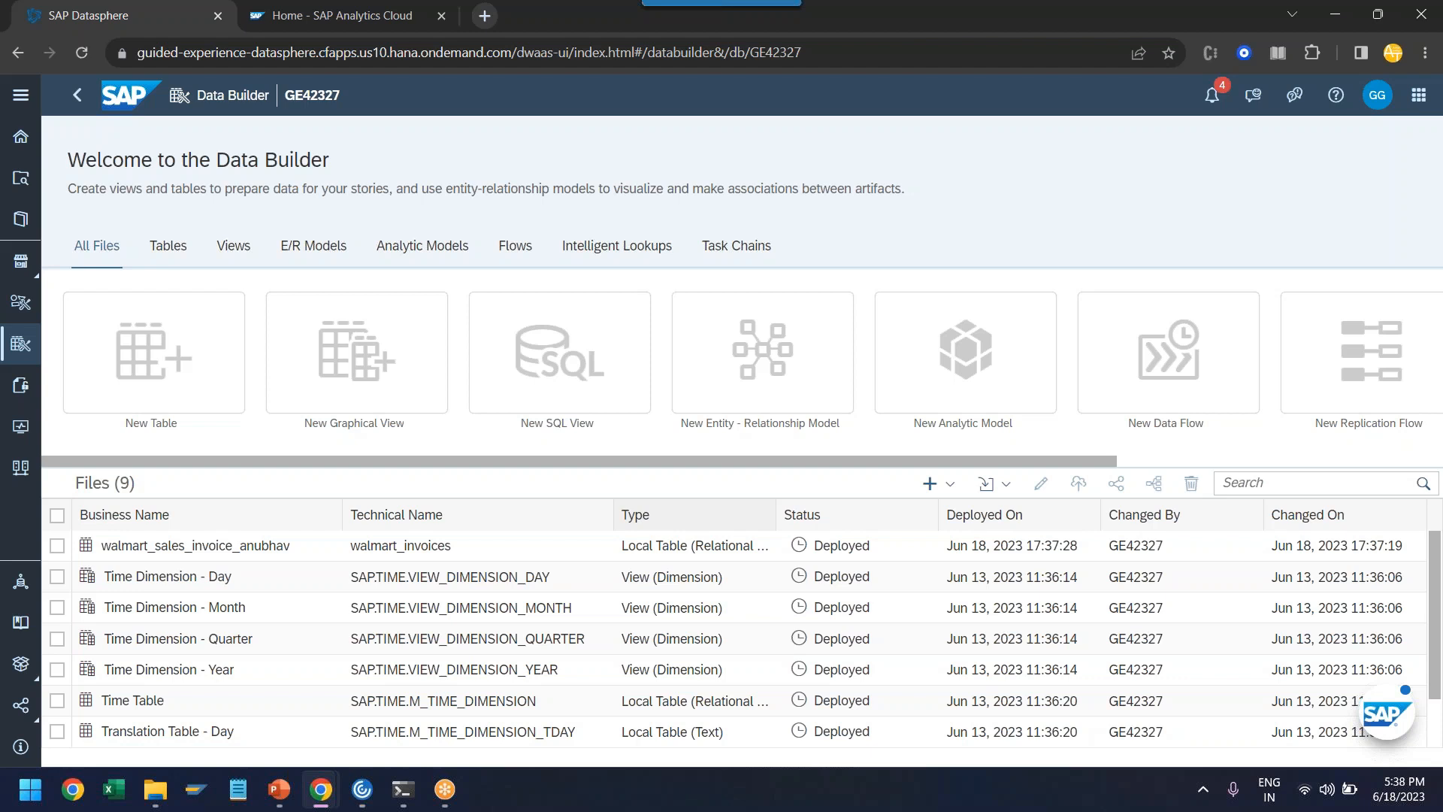
# - Create a new graphical view with the deployed Walmart sales invoice table as its source, and bring the whole diagram into view
pyautogui.click(375, 395)
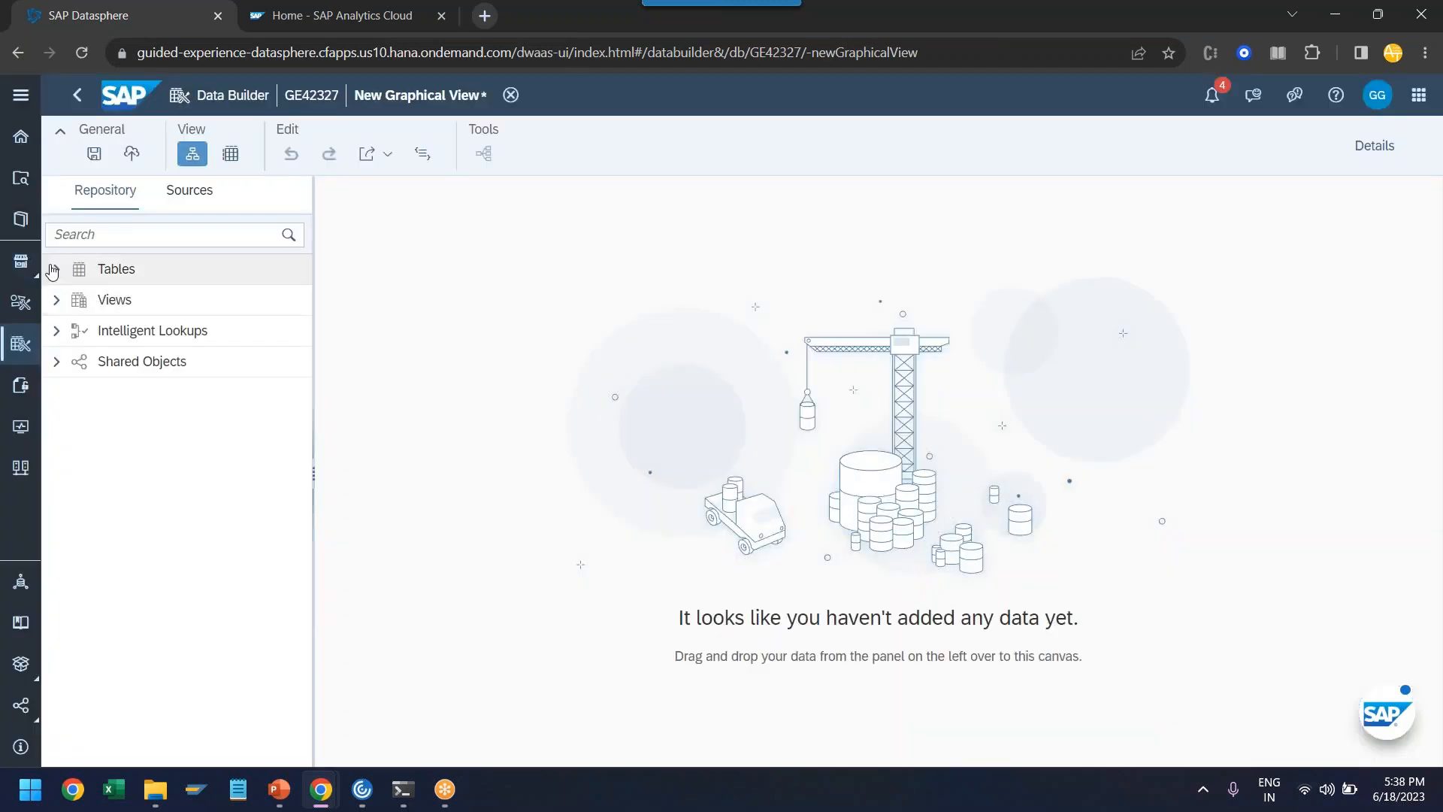
pyautogui.click(54, 269)
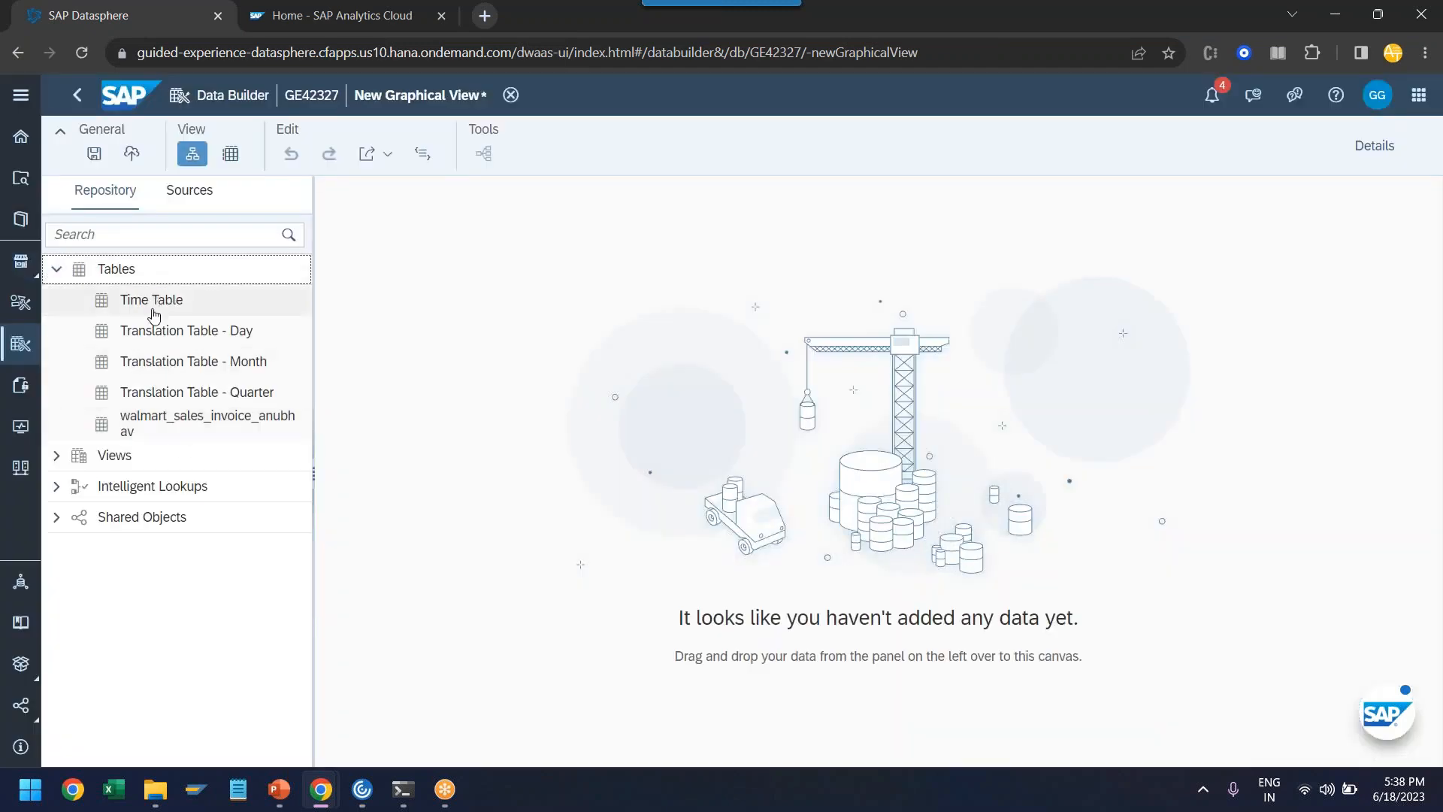
pyautogui.click(159, 432)
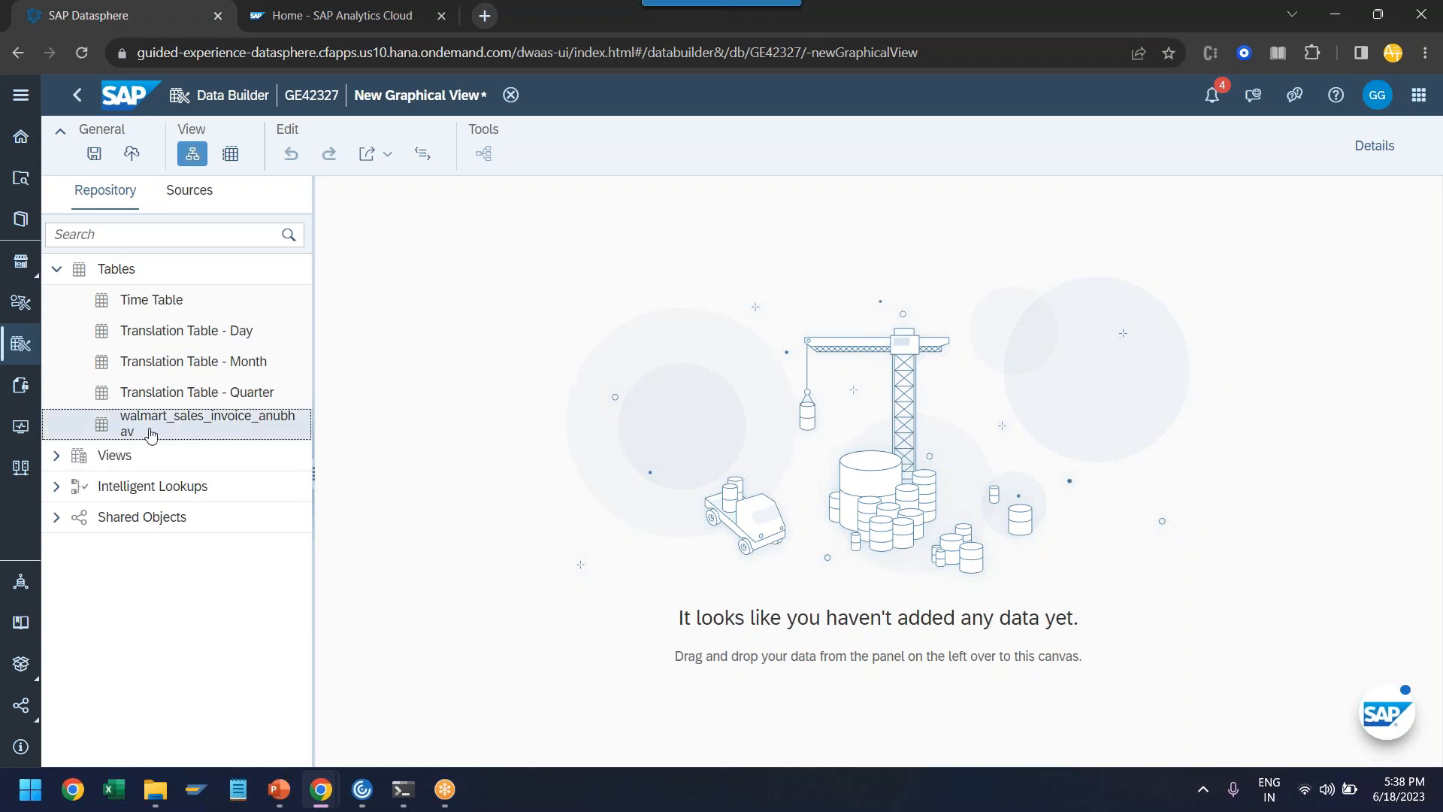
pyautogui.moveTo(150, 434); pyautogui.dragTo(688, 499)
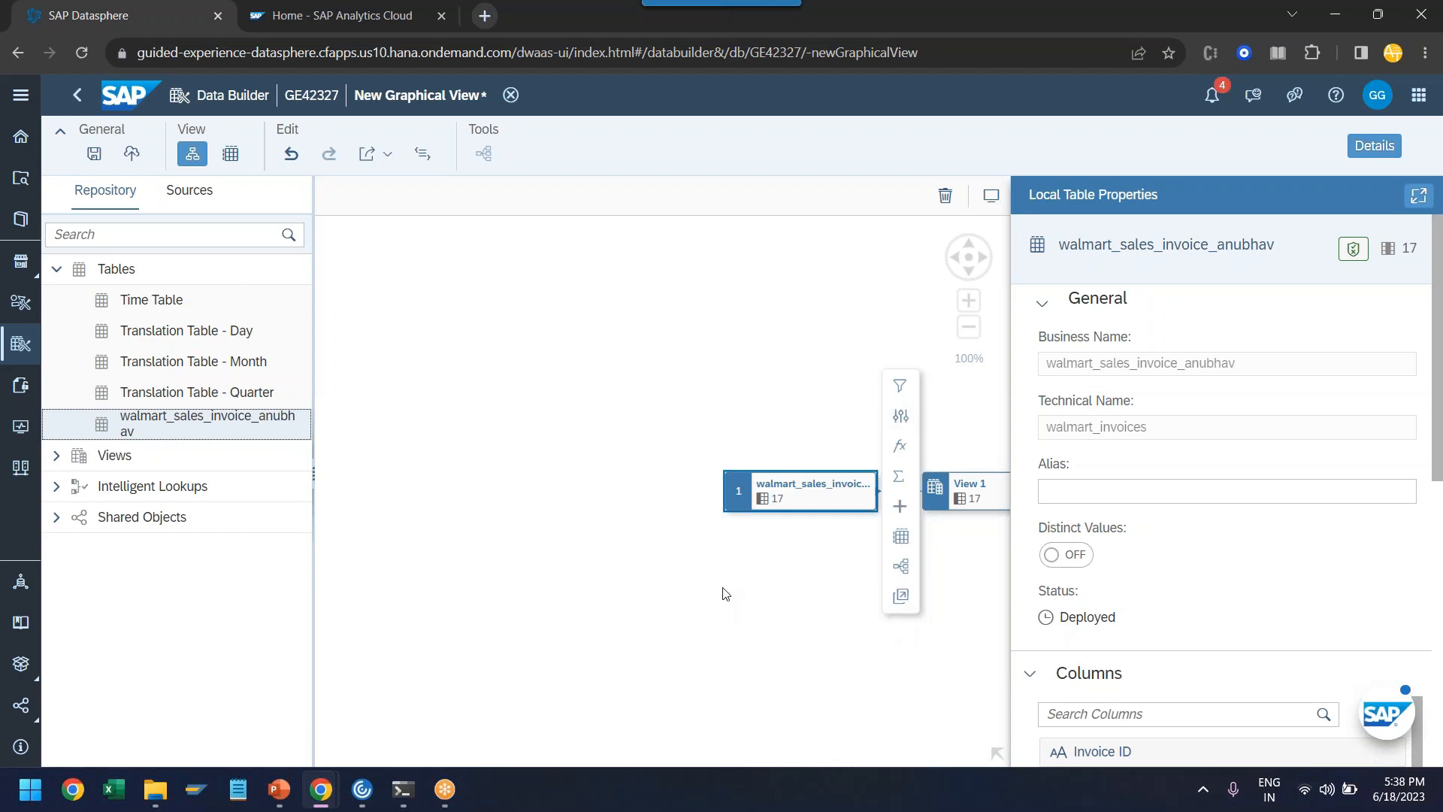
pyautogui.moveTo(725, 593); pyautogui.dragTo(471, 480)
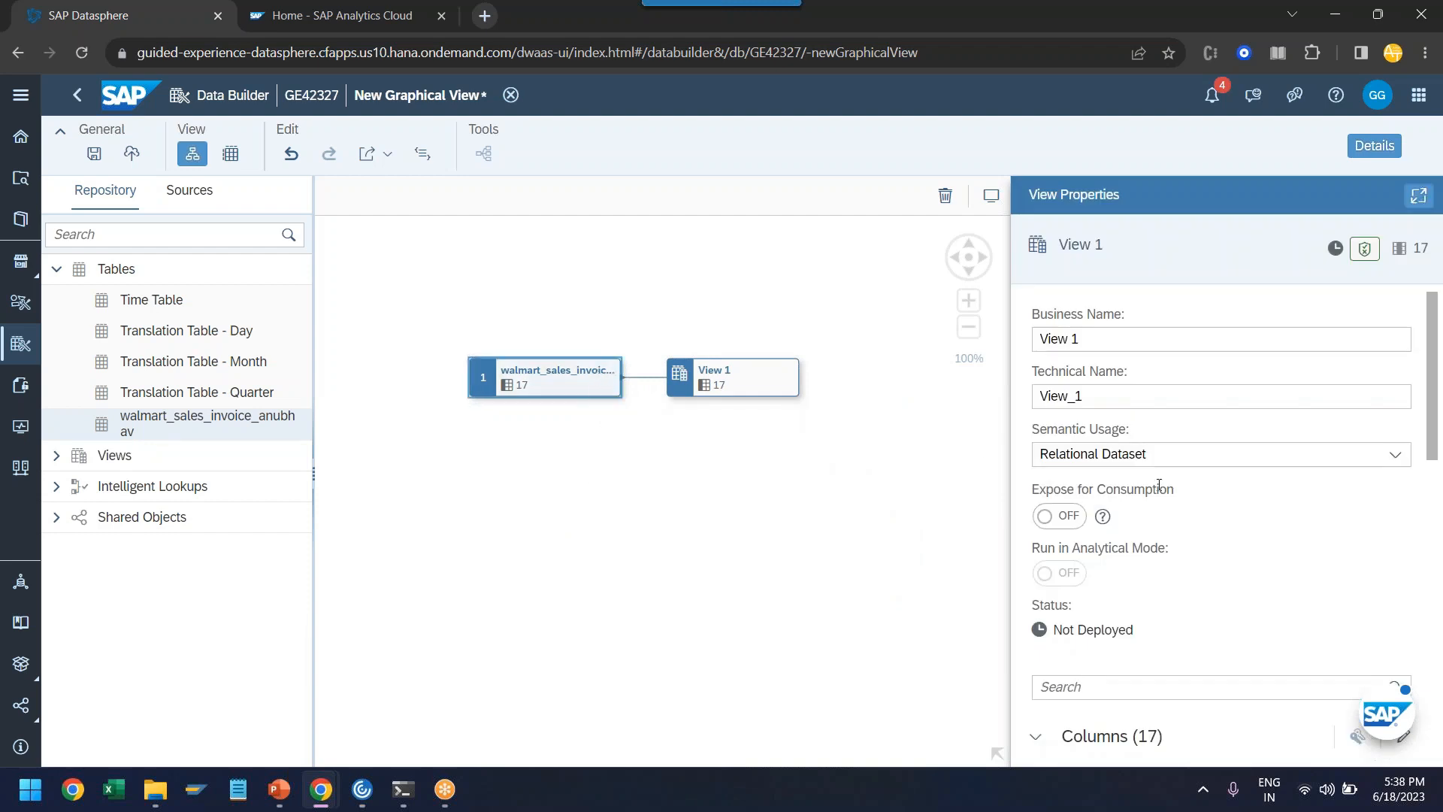
# - Set the semantic usage of the new graphical view to Fact
pyautogui.click(1389, 456)
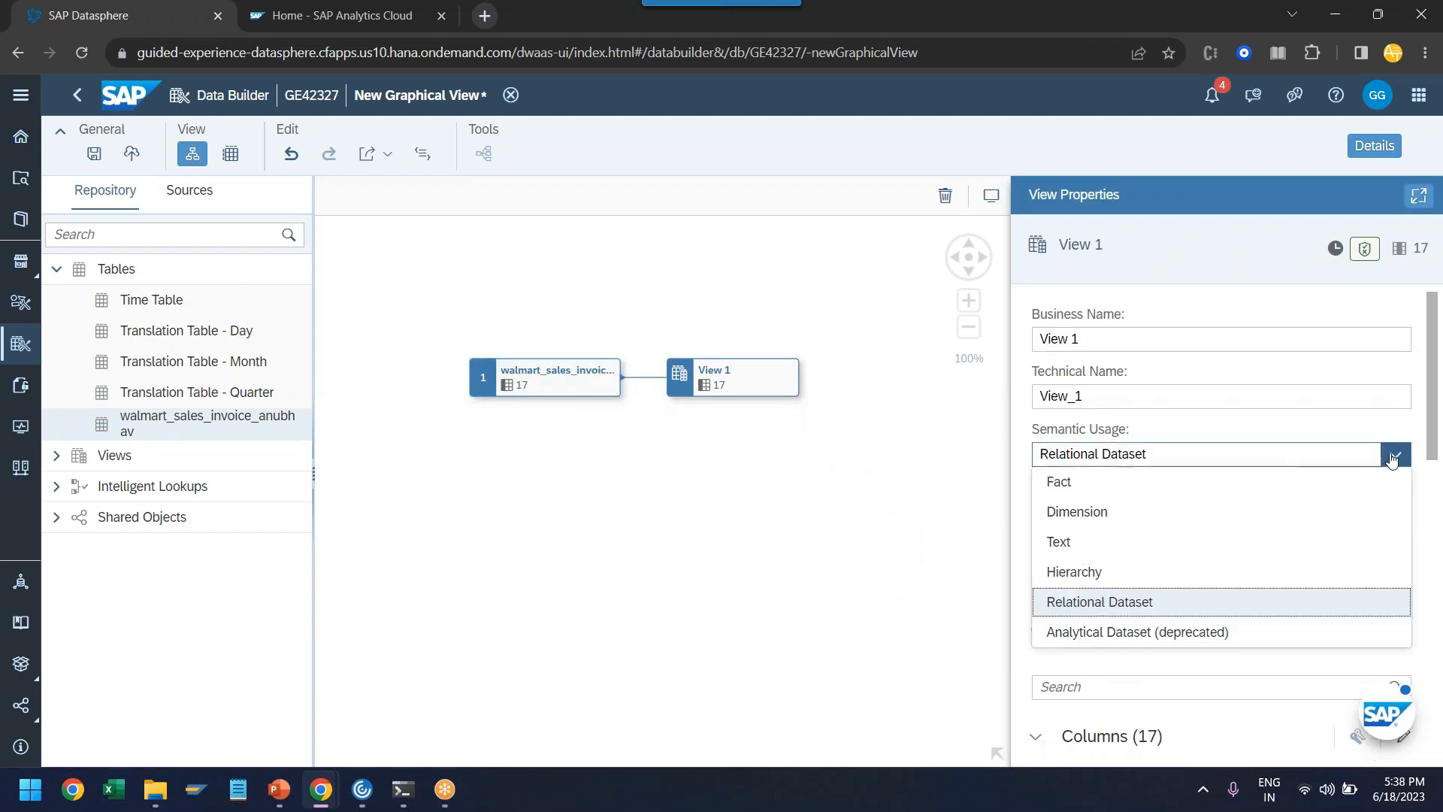
pyautogui.click(1107, 485)
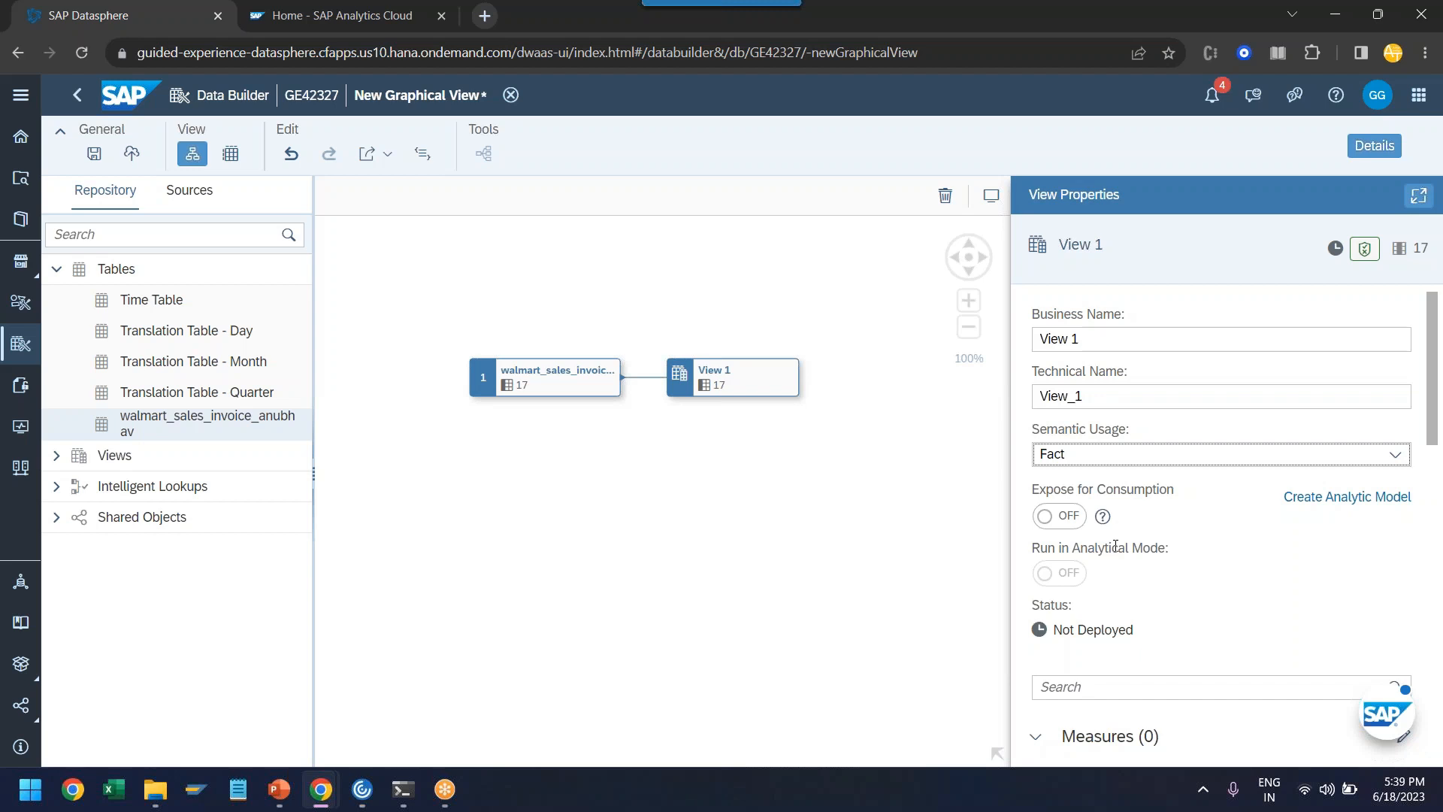
pyautogui.moveTo(200, 328); pyautogui.dragTo(553, 335)
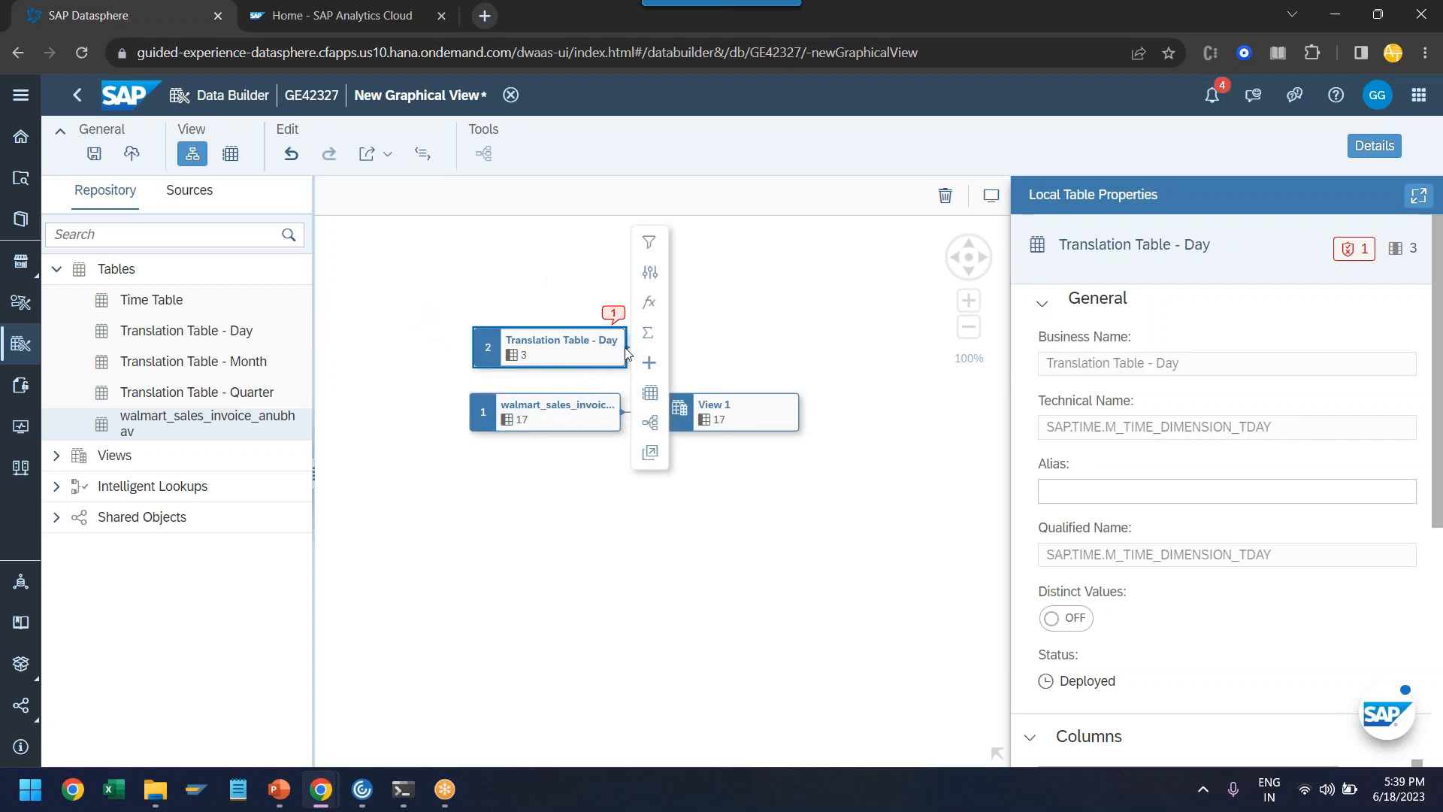
pyautogui.moveTo(625, 349); pyautogui.dragTo(634, 357)
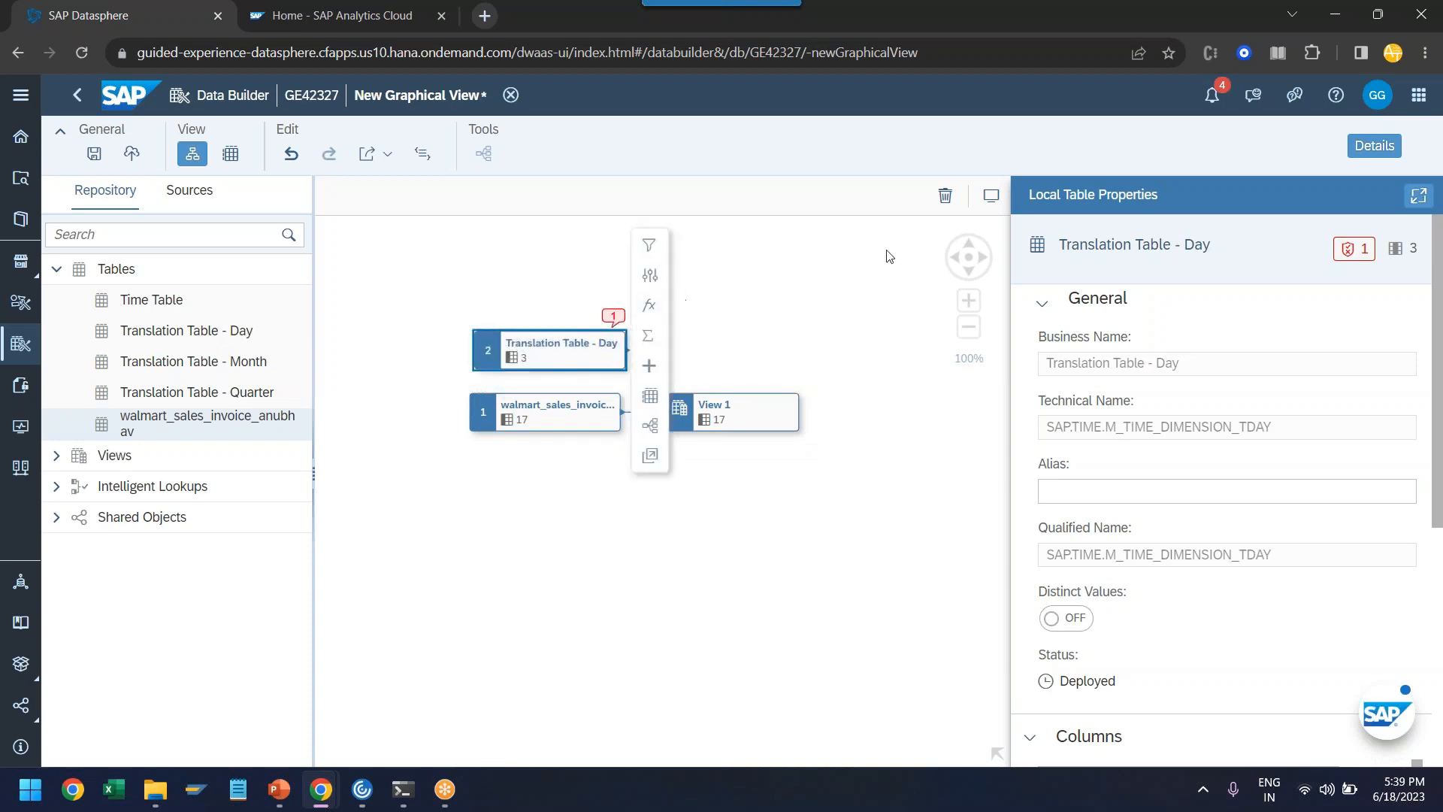
pyautogui.click(945, 195)
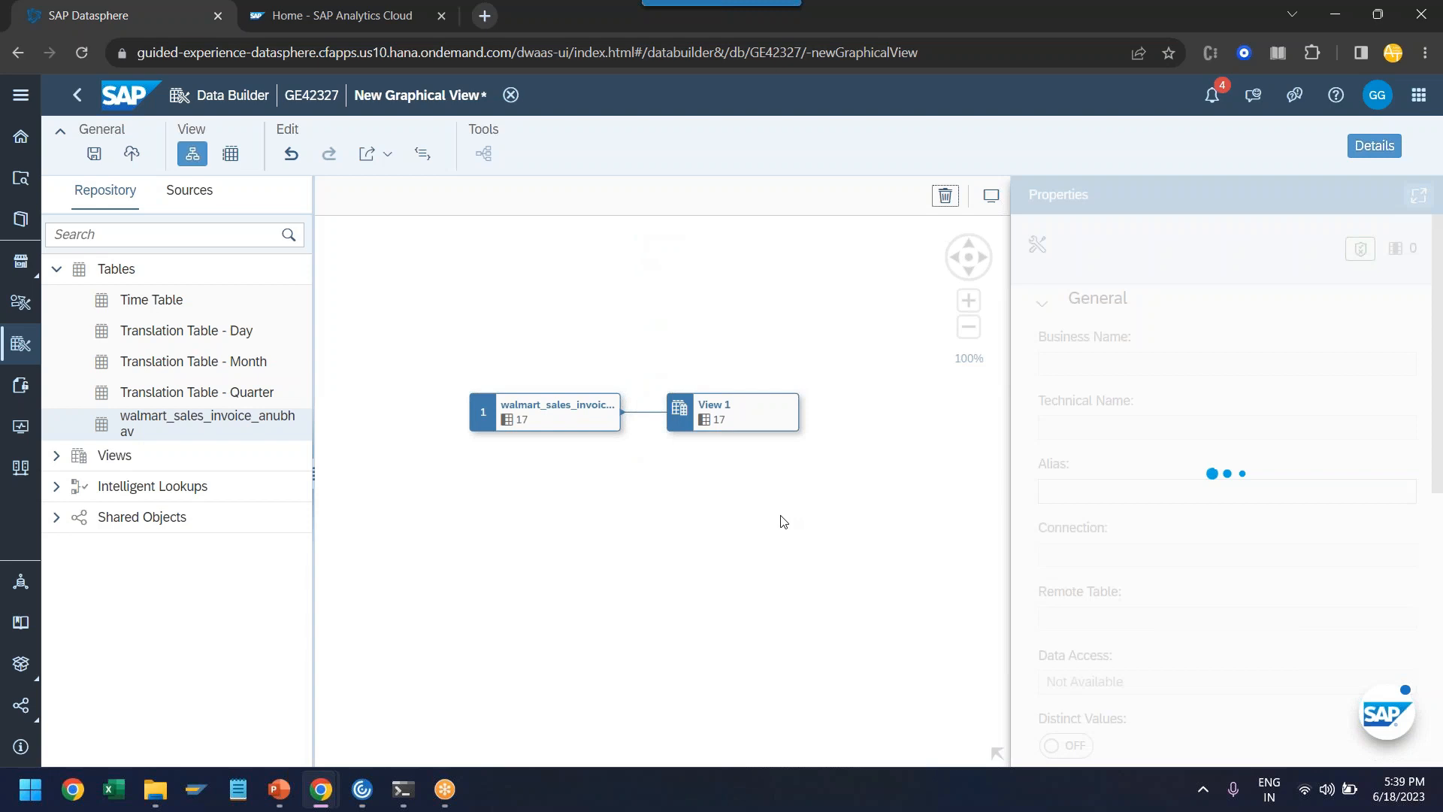
# - Select the output view node and turn on Expose for Consumption
pyautogui.click(606, 430)
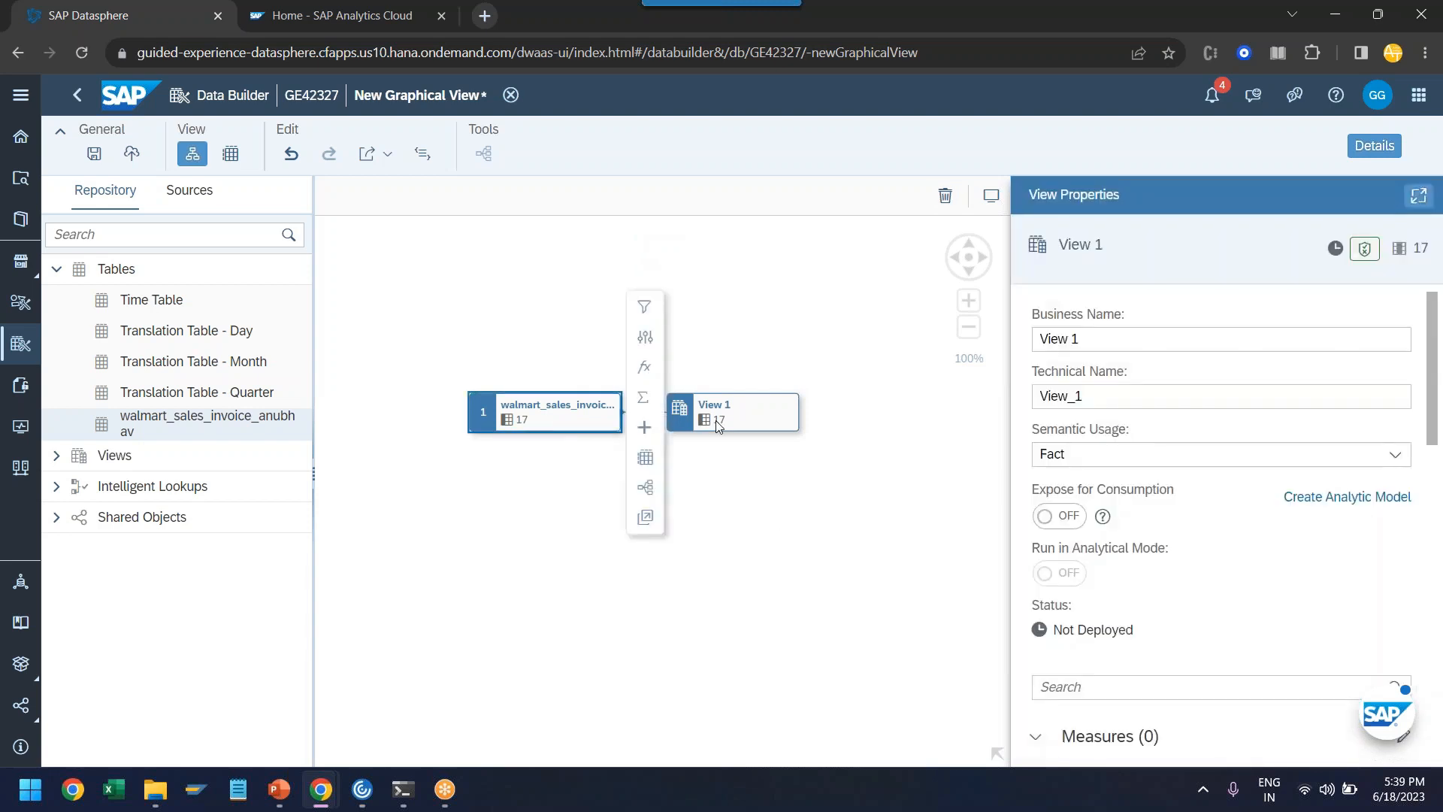
pyautogui.click(736, 418)
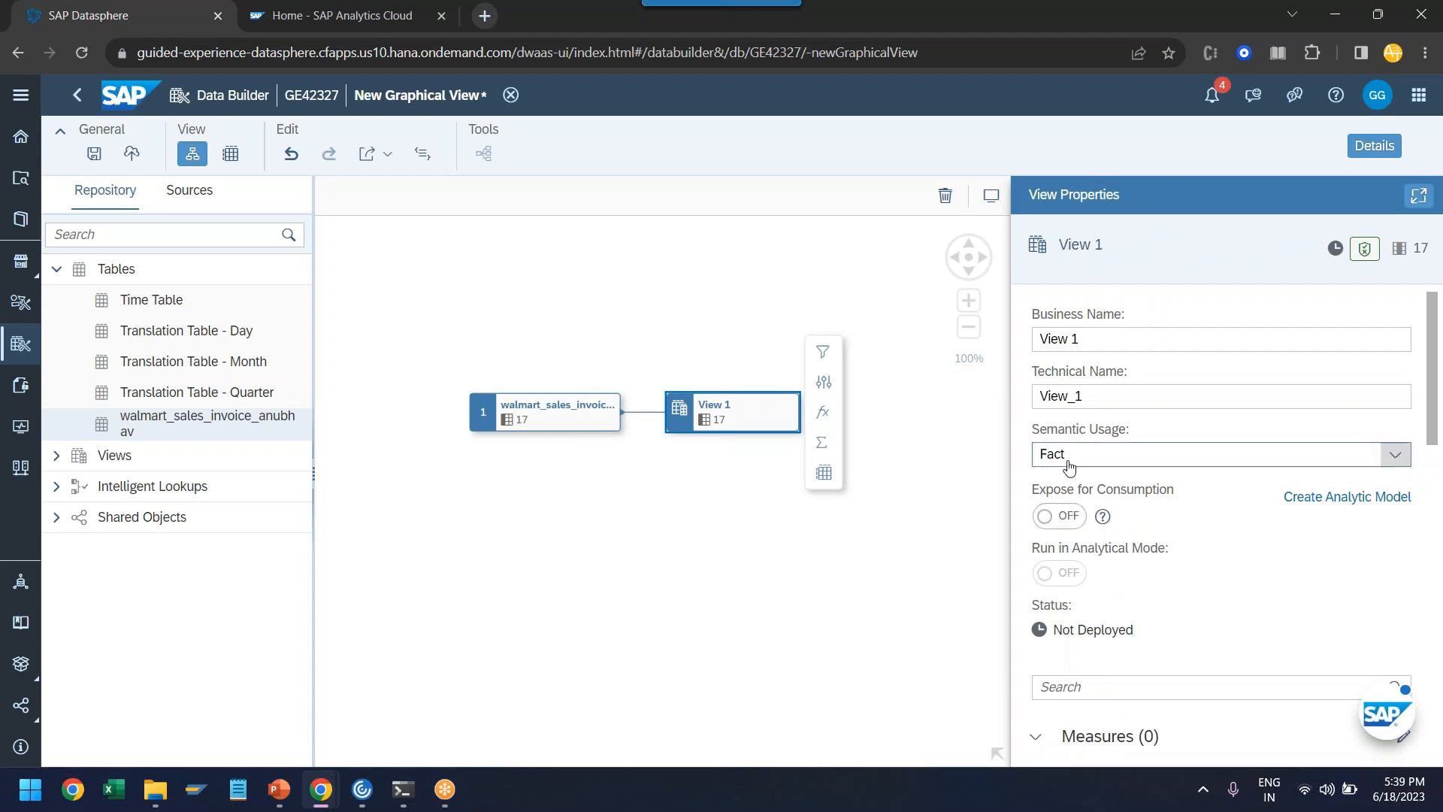
pyautogui.click(1061, 520)
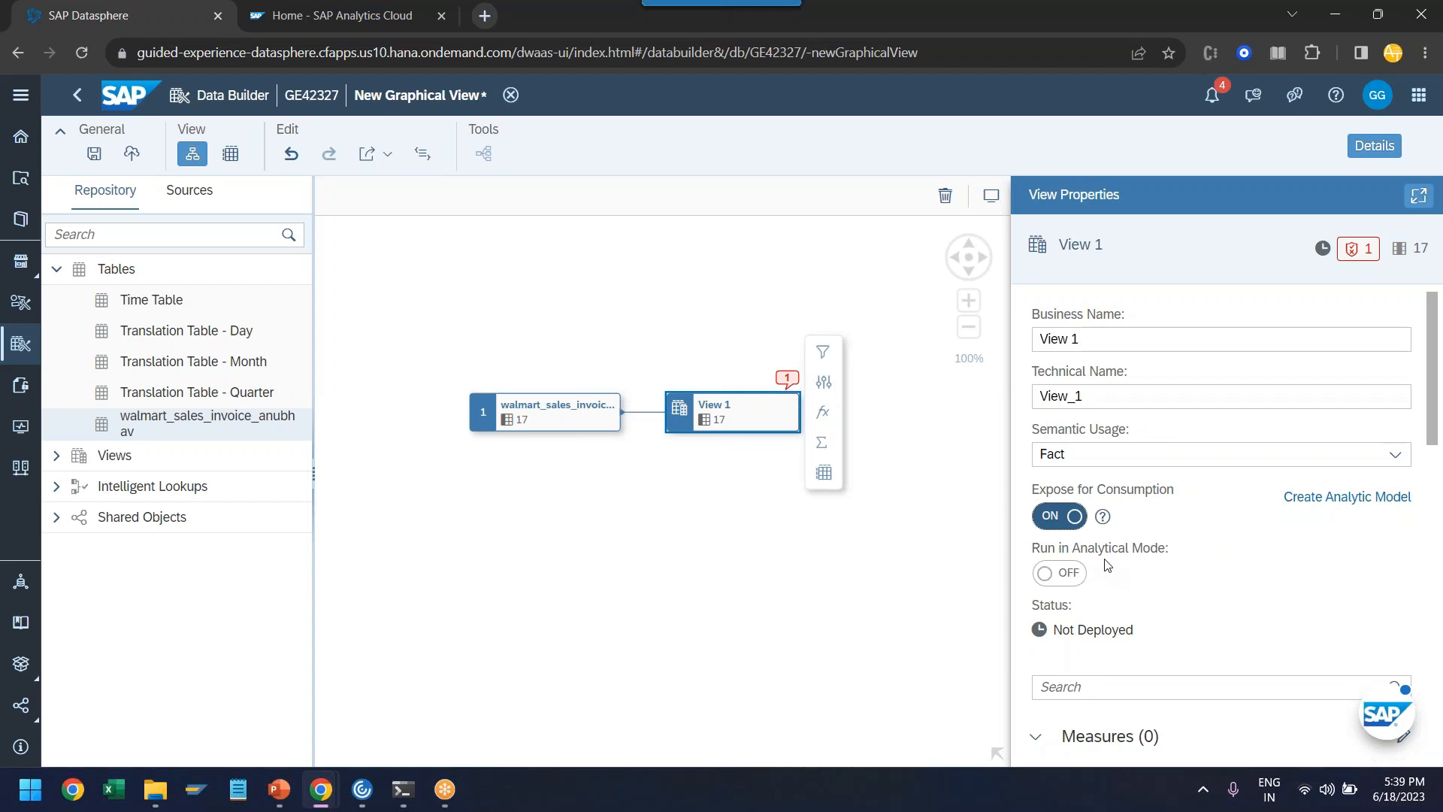
# - Change the view's business name to walmart invoices, letting the technical name follow it
pyautogui.moveTo(1100, 398); pyautogui.dragTo(1013, 408)
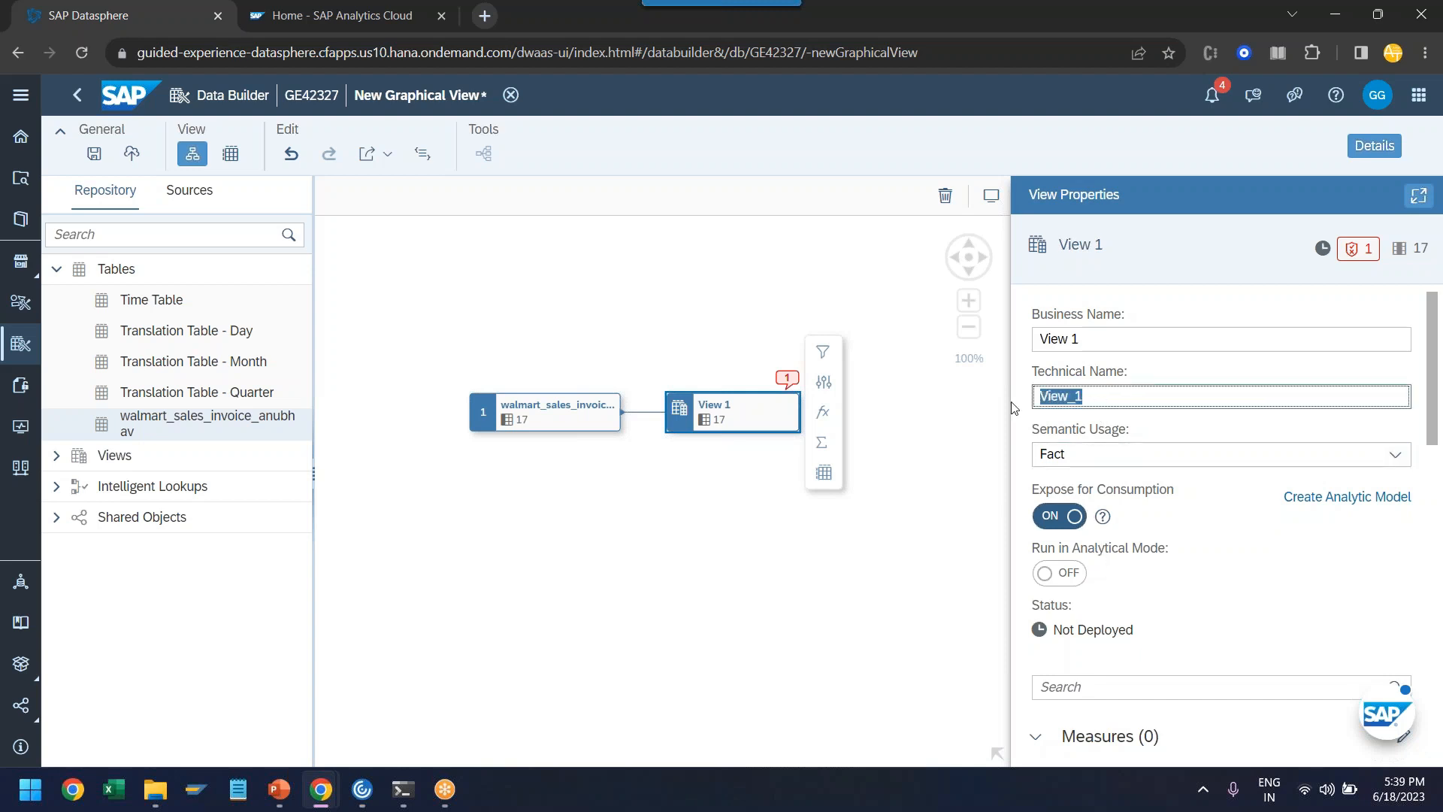
pyautogui.moveTo(1096, 338); pyautogui.dragTo(1038, 340)
pyautogui.click(1104, 338)
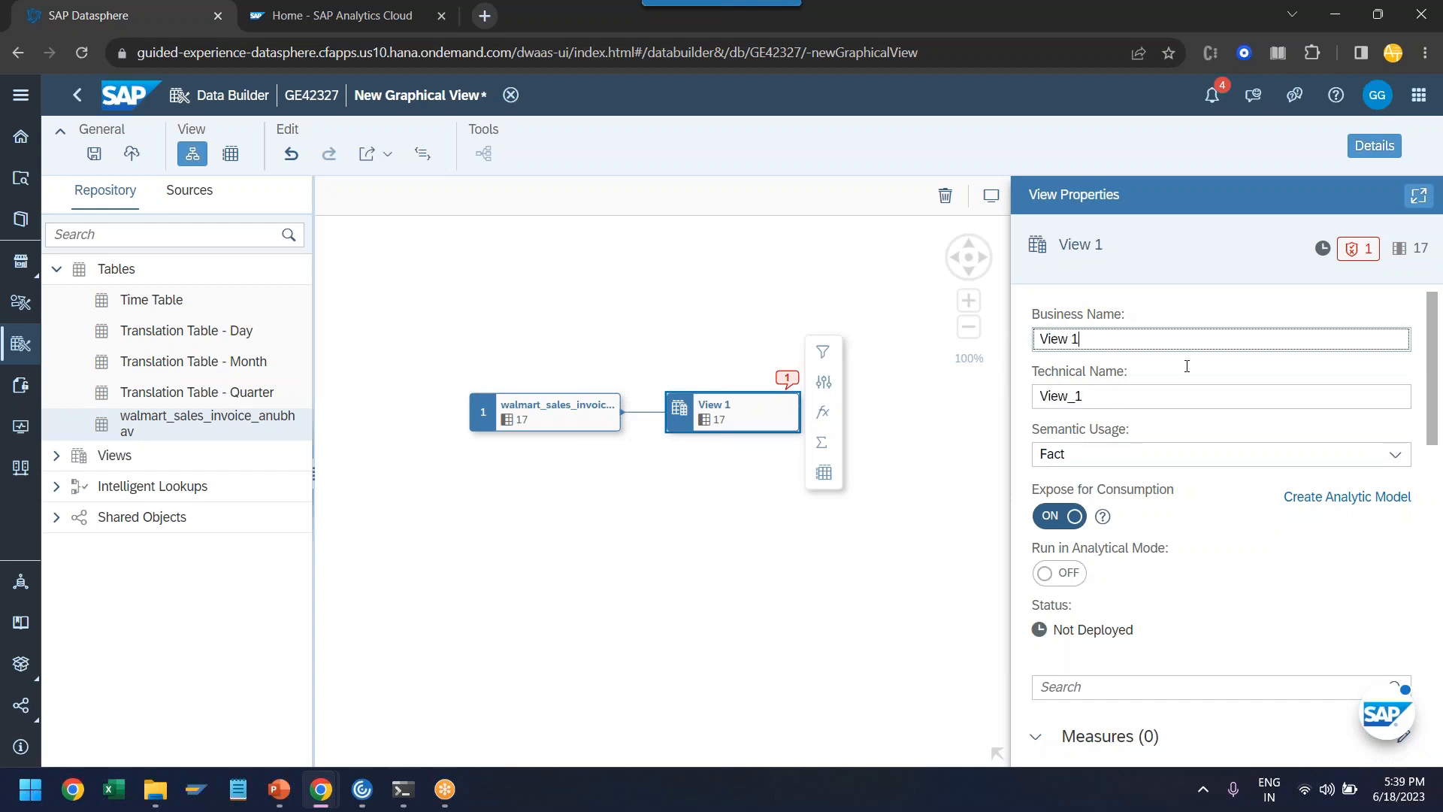
pyautogui.press('Home')
pyautogui.write('walmart_')
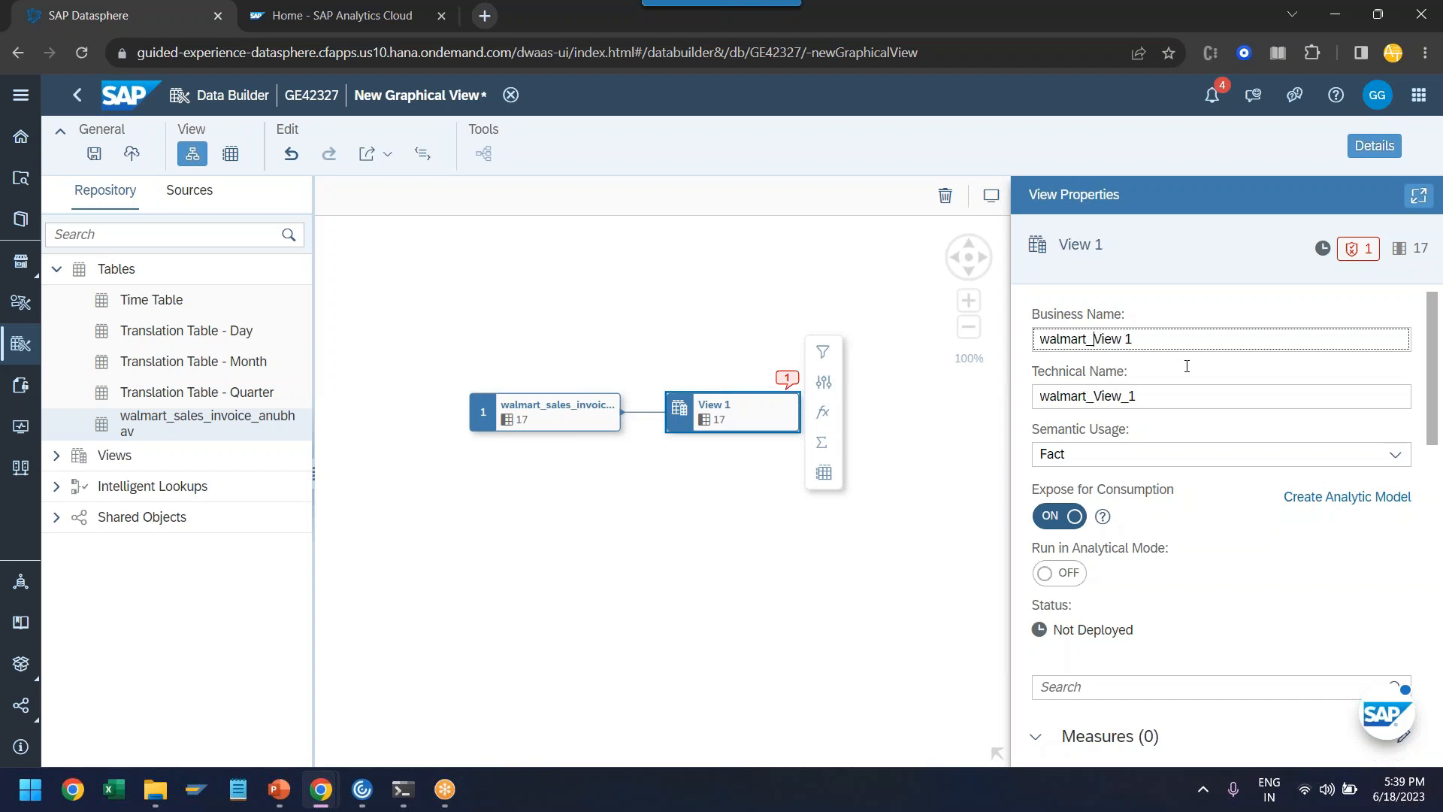
pyautogui.press('BackSpace')
pyautogui.write('invoices')
pyautogui.hotkey('shift', 'End')
pyautogui.write('anubhav')
pyautogui.press('BackSpace')
pyautogui.press('BackSpace')
pyautogui.press('BackSpace')
pyautogui.press('BackSpace')
pyautogui.press('BackSpace')
pyautogui.press('BackSpace')
# - Turn the attributes Unit price, Quantity, Tax 5%, Total, cogs, gross margin percentage, gross income and Rating into measures
pyautogui.scroll(-5, 1094, 570)
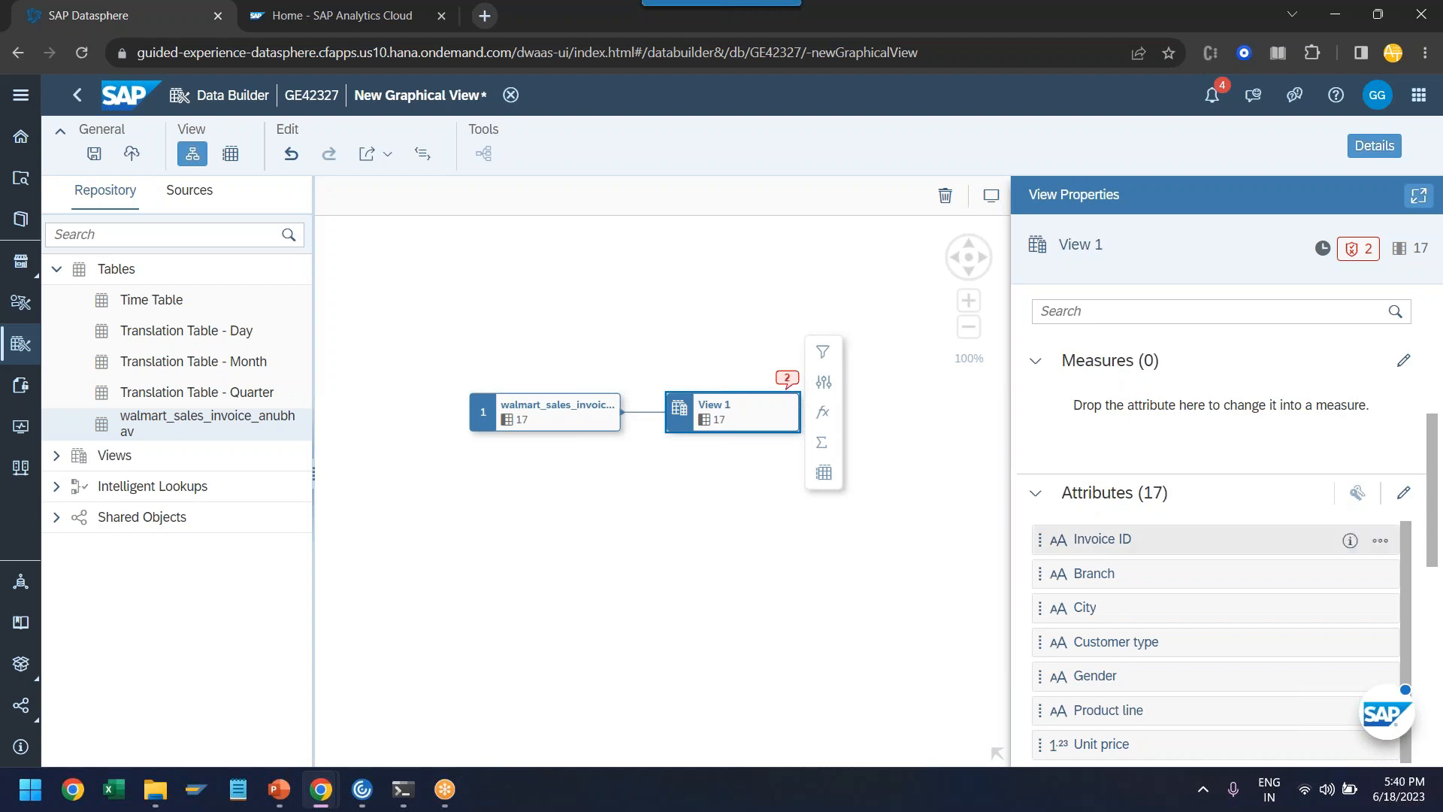
pyautogui.scroll(-3, 1198, 594)
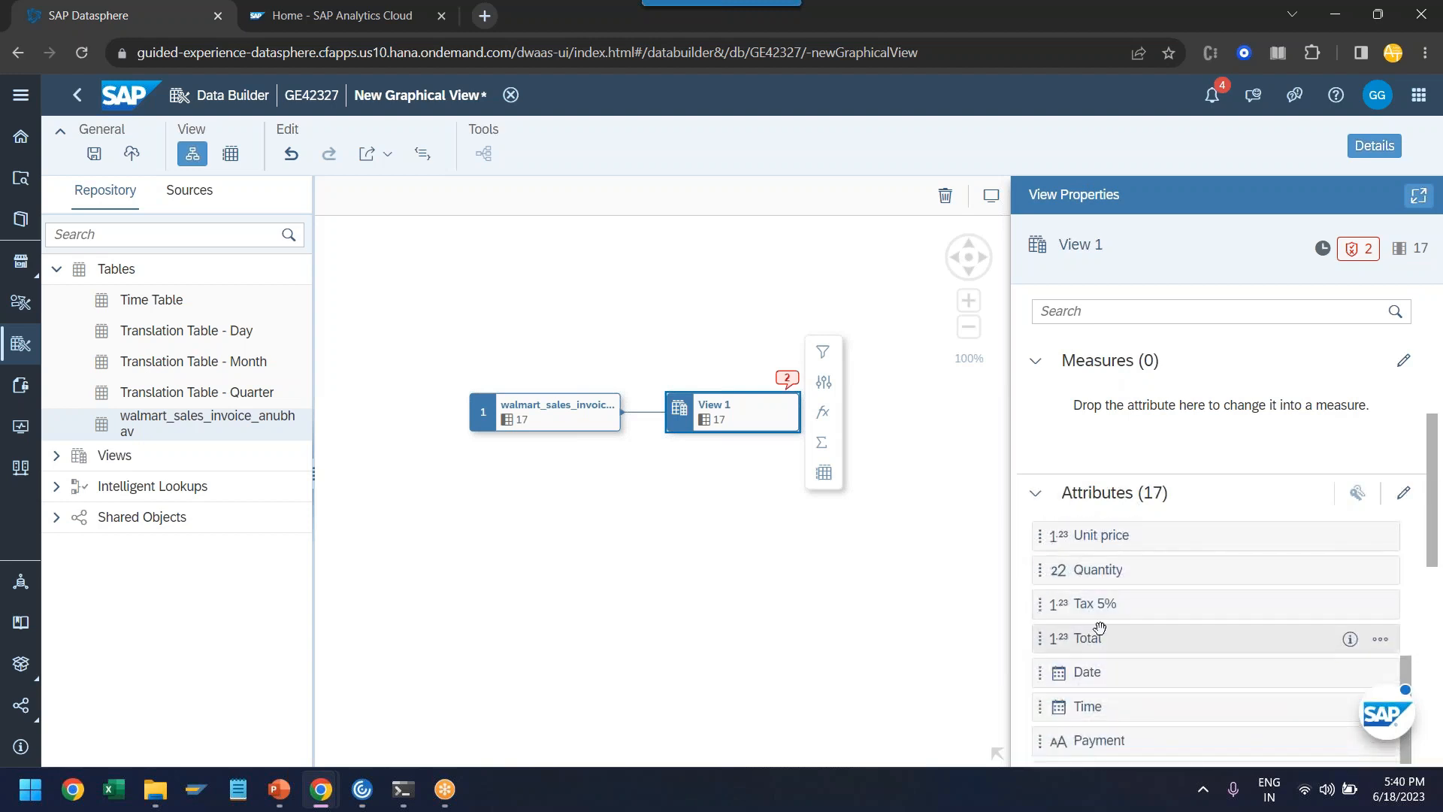
pyautogui.scroll(-3, 1111, 623)
pyautogui.scroll(2, 1113, 631)
pyautogui.scroll(-3, 1112, 624)
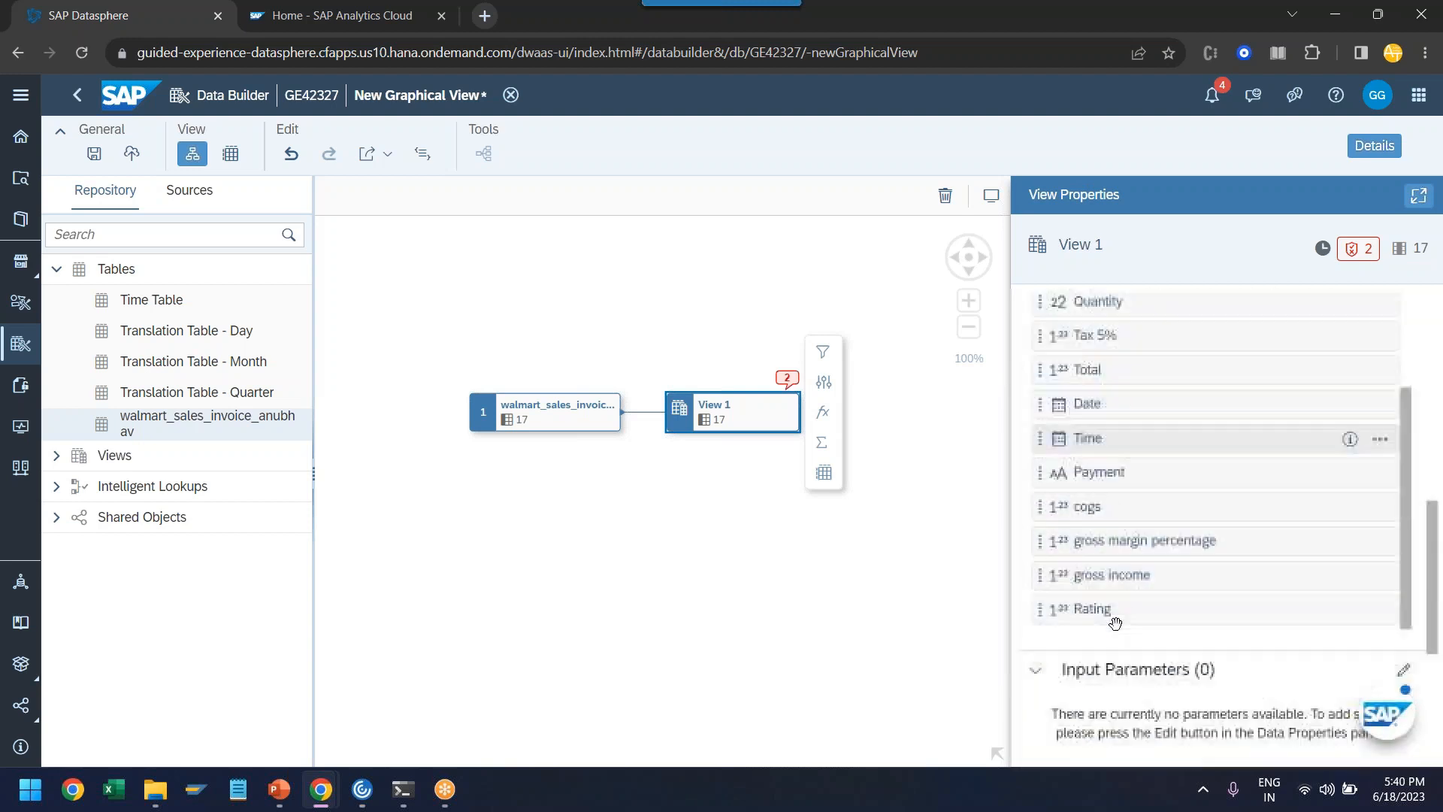
pyautogui.moveTo(1093, 597); pyautogui.dragTo(1111, 480)
pyautogui.scroll(1, 1112, 481)
pyautogui.keyDown('ctrl'); pyautogui.click(1104, 455); pyautogui.keyUp('ctrl')
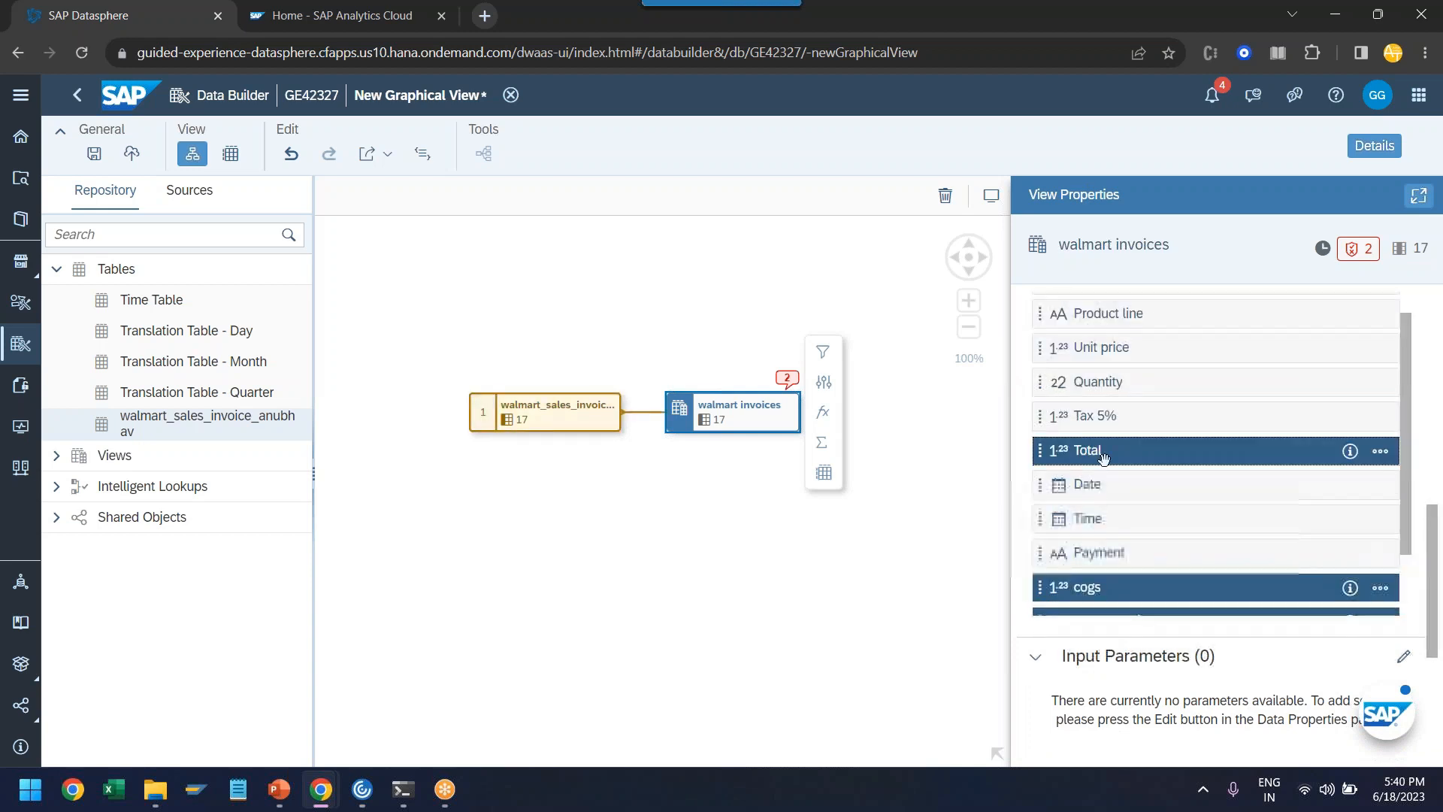
pyautogui.keyDown('ctrl'); pyautogui.click(1108, 421); pyautogui.keyUp('ctrl')
pyautogui.keyDown('ctrl'); pyautogui.click(1138, 389); pyautogui.keyUp('ctrl')
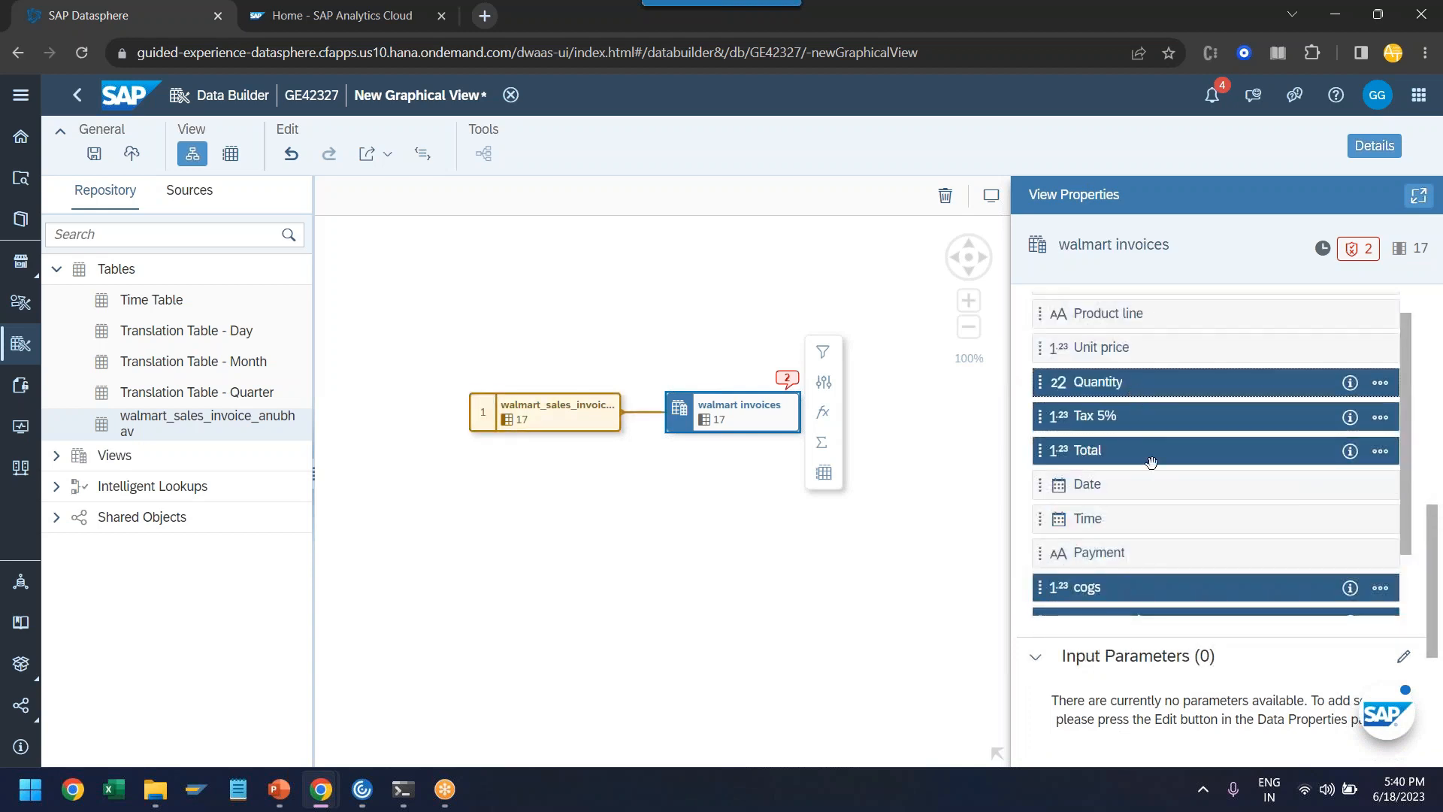
pyautogui.scroll(1, 1149, 463)
pyautogui.keyDown('ctrl'); pyautogui.click(1135, 480); pyautogui.keyUp('ctrl')
pyautogui.scroll(3, 1127, 488)
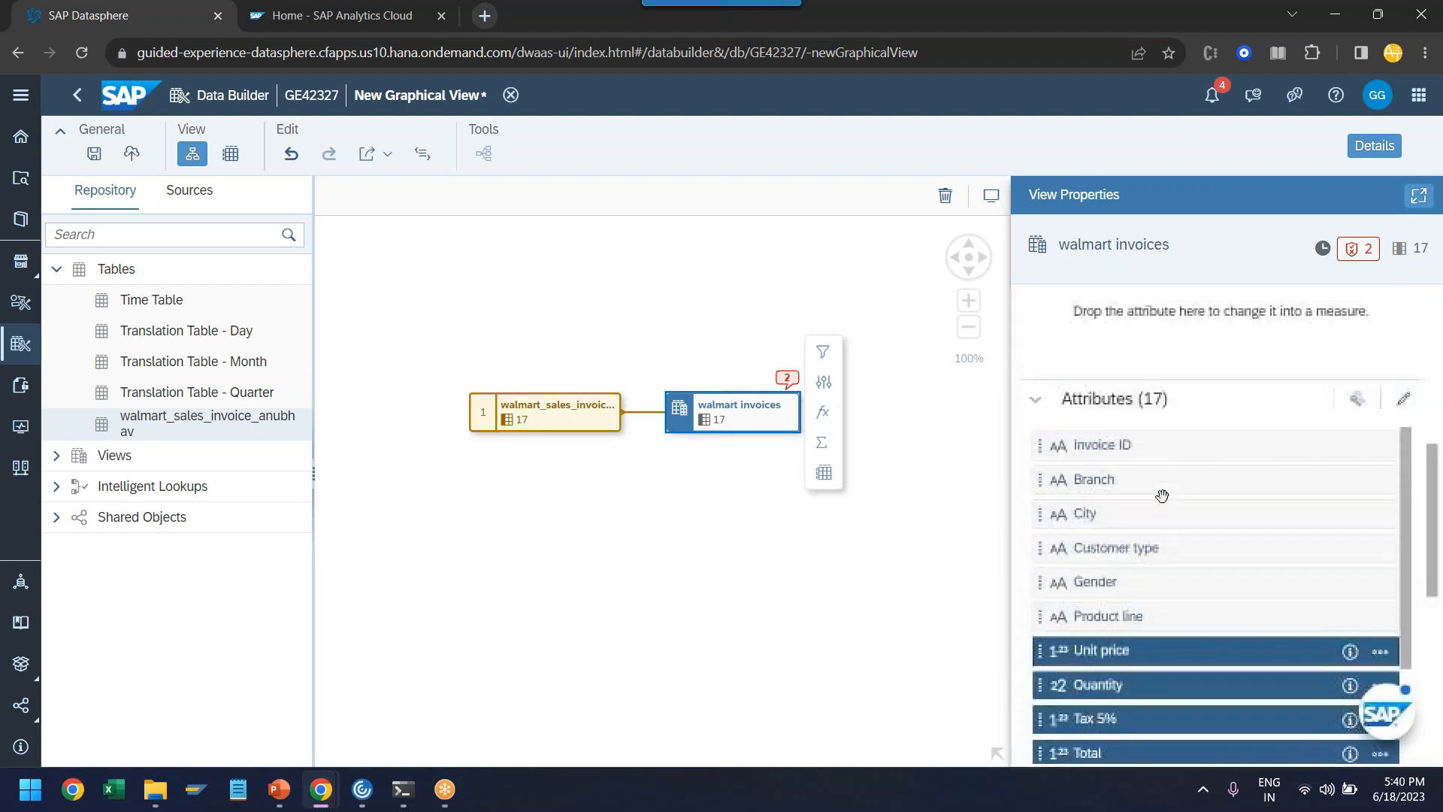
pyautogui.scroll(-2, 1168, 526)
pyautogui.scroll(-2, 1160, 686)
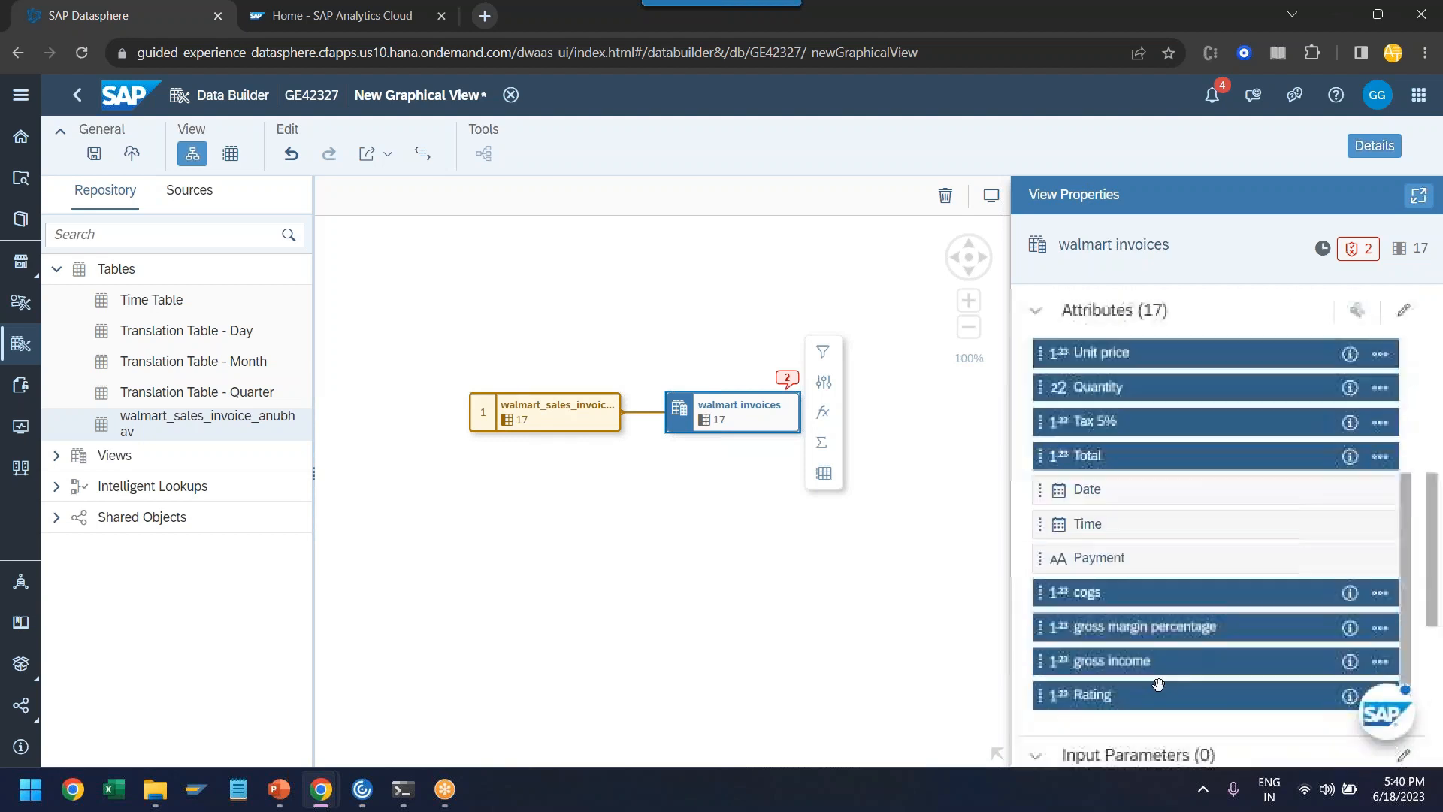
pyautogui.scroll(5, 1165, 680)
pyautogui.moveTo(1108, 729); pyautogui.dragTo(1141, 603)
pyautogui.scroll(-4, 1162, 626)
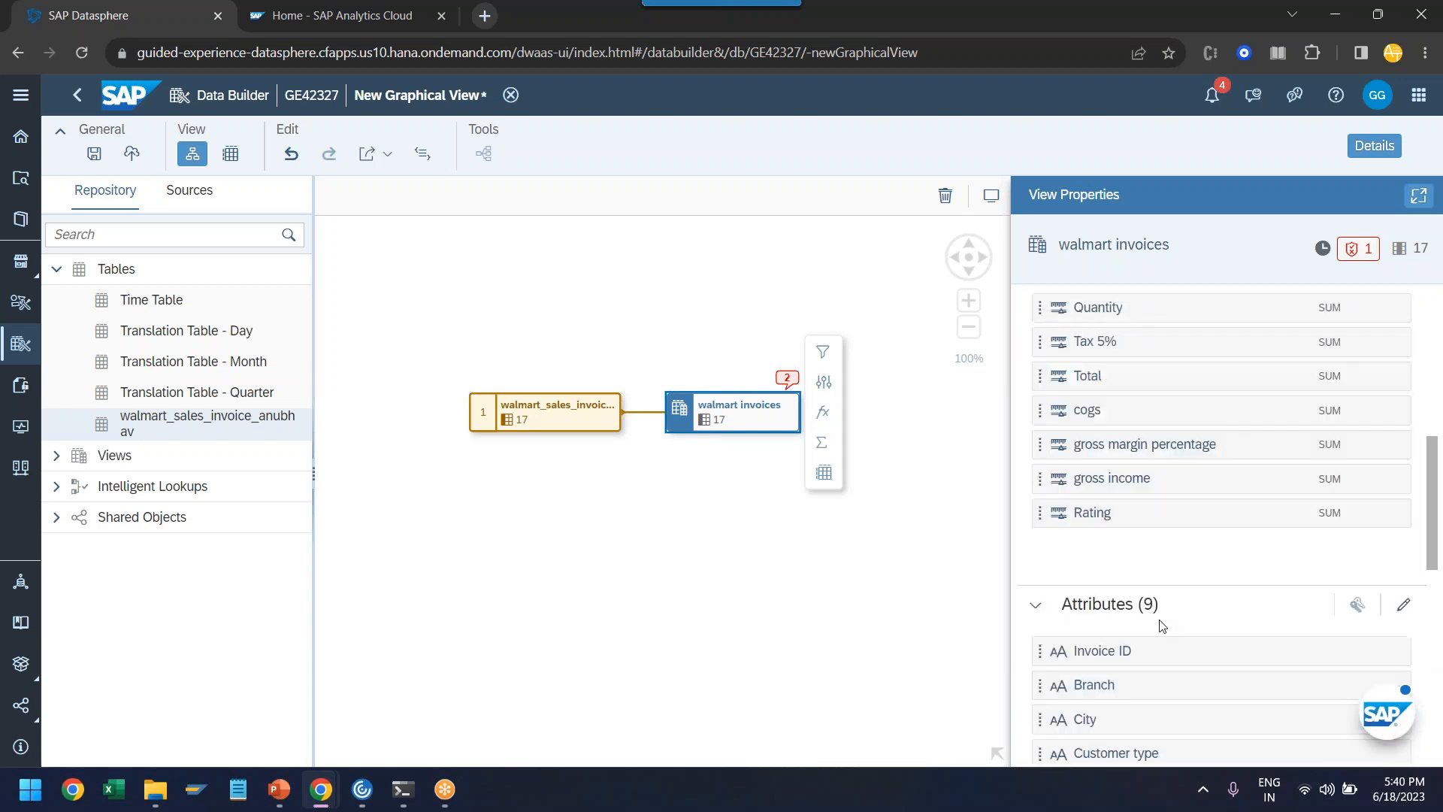
# - Check which aggregation types are offered for the Unit price measure, leaving its setting as it is
pyautogui.scroll(2, 1156, 609)
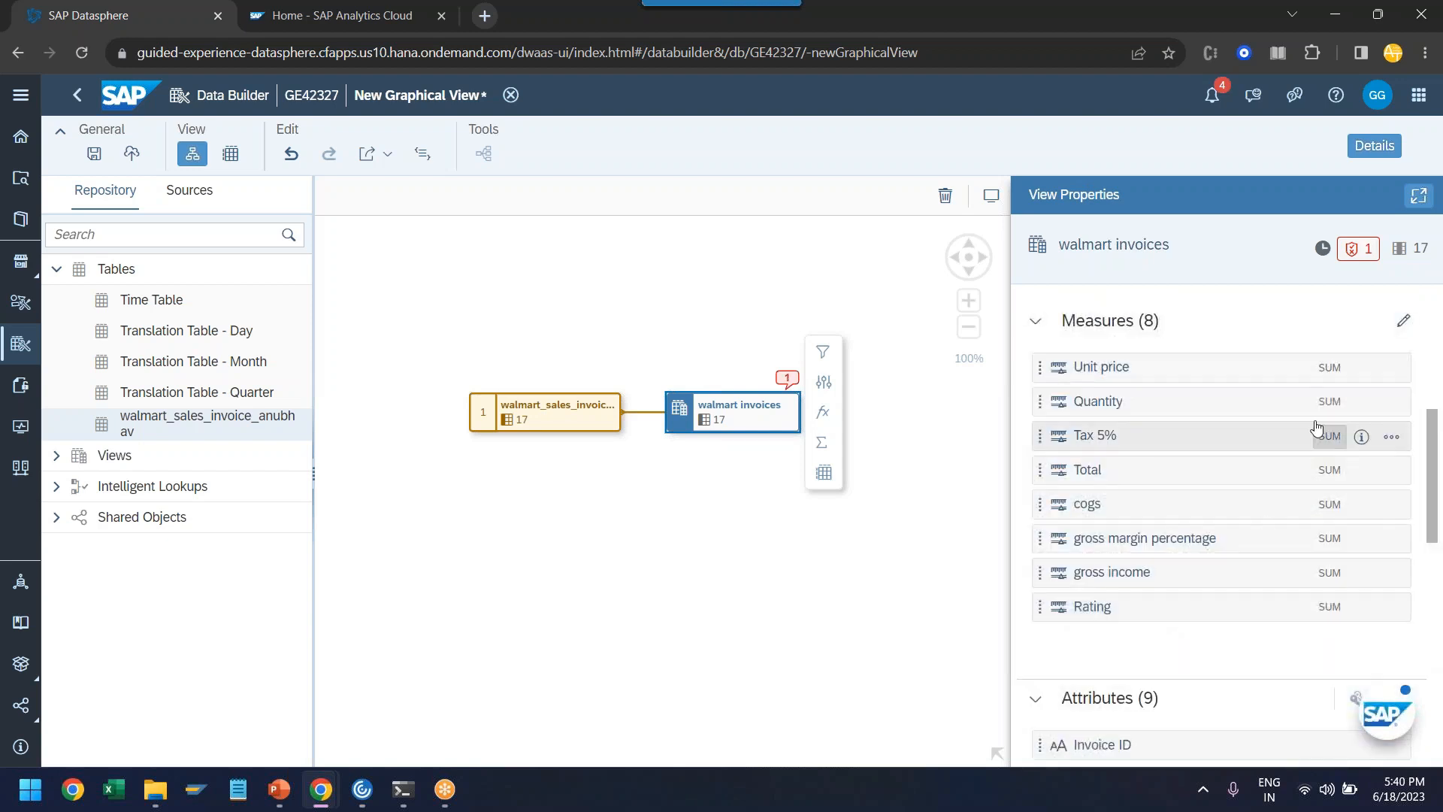
pyautogui.click(1330, 369)
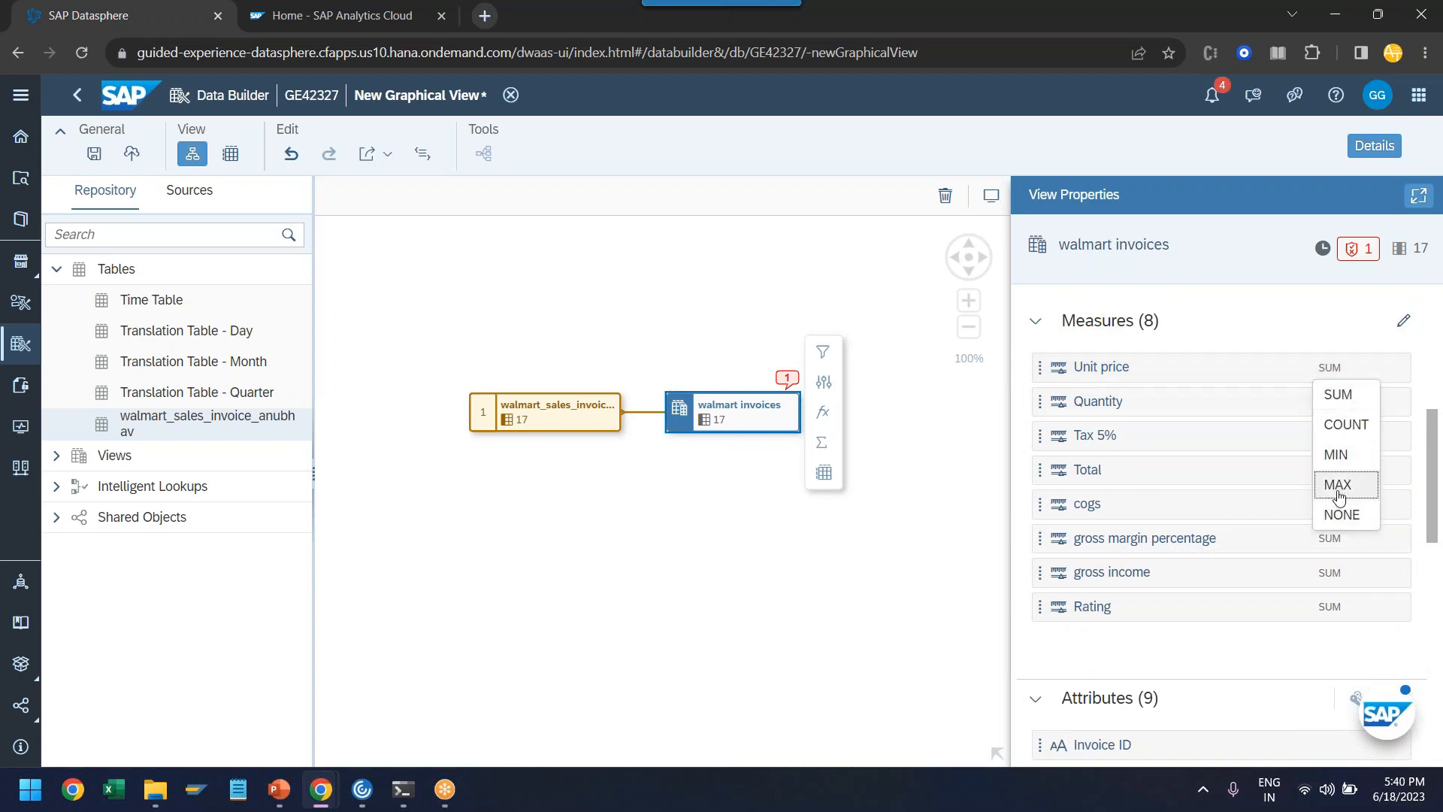
pyautogui.click(1248, 650)
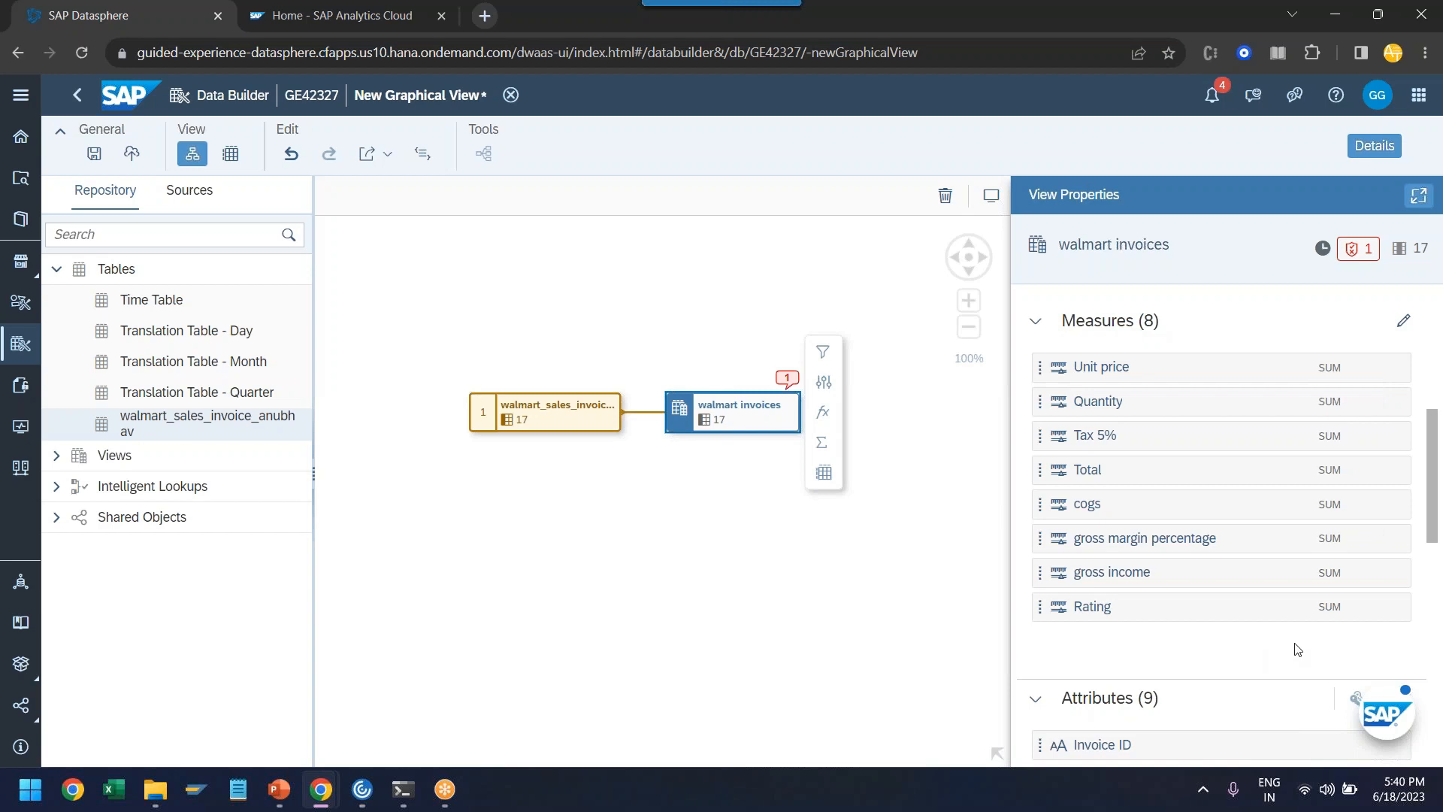
pyautogui.scroll(5, 1291, 646)
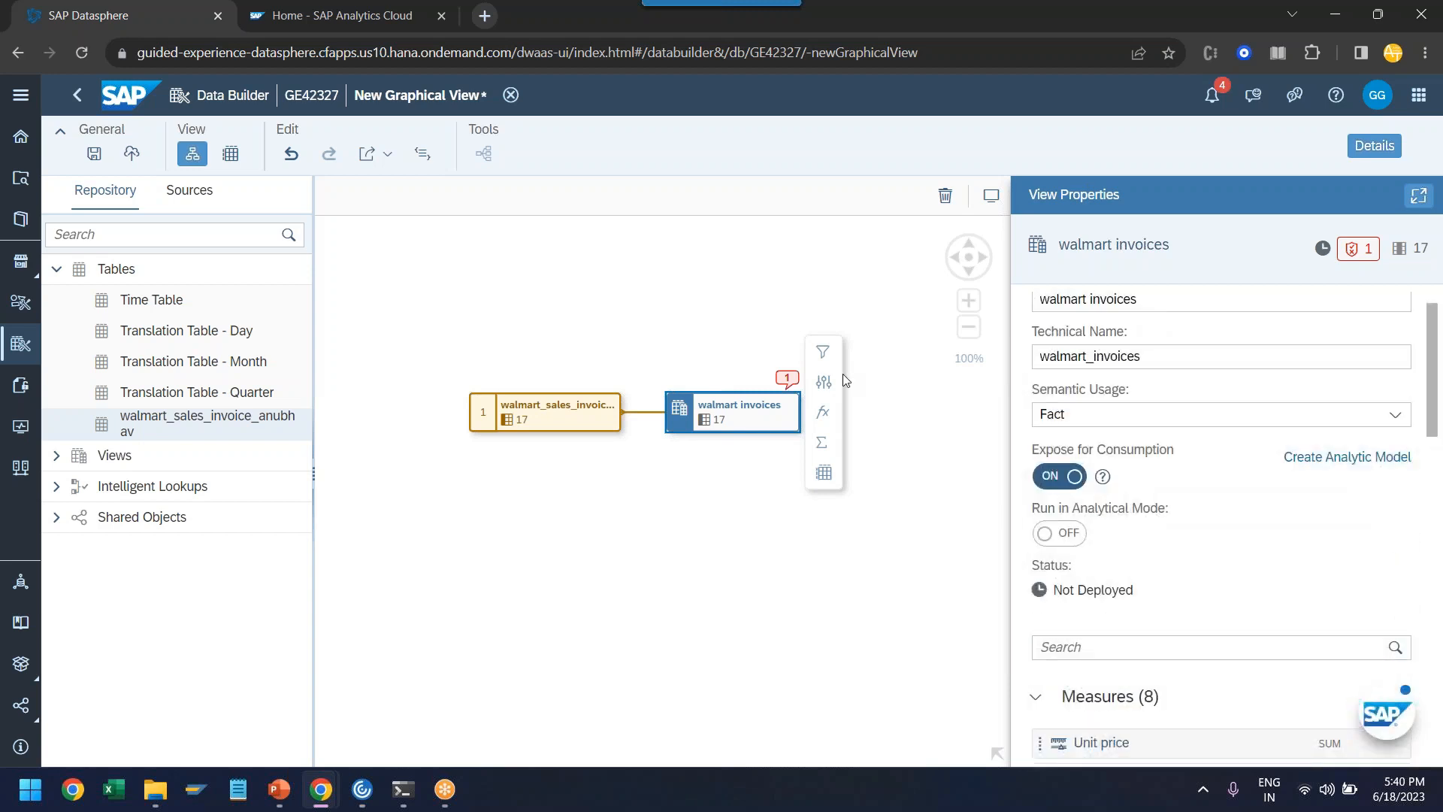
# - Read the view's validation message and make its technical name unique as vw_walmart_invoices
pyautogui.click(1365, 256)
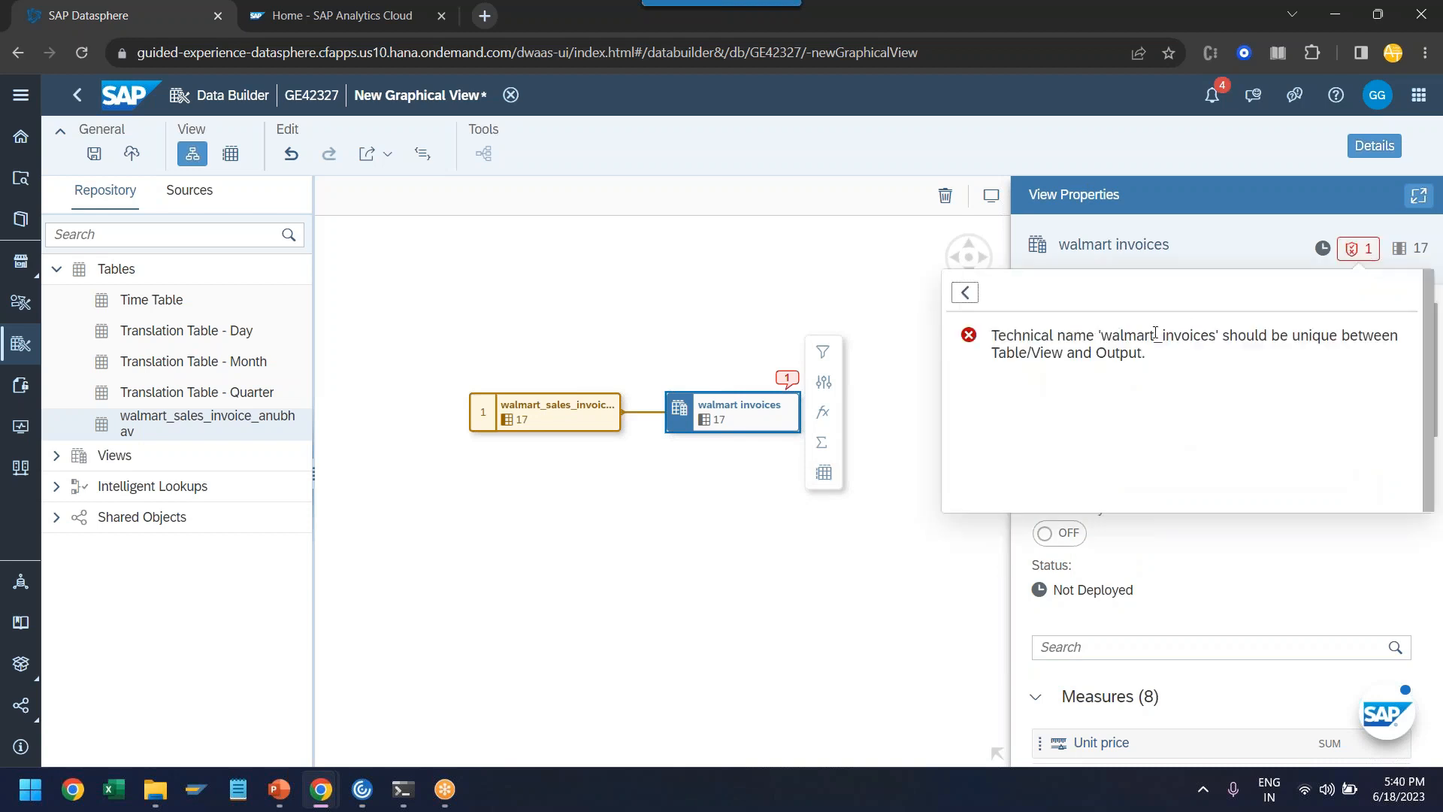
pyautogui.click(1222, 563)
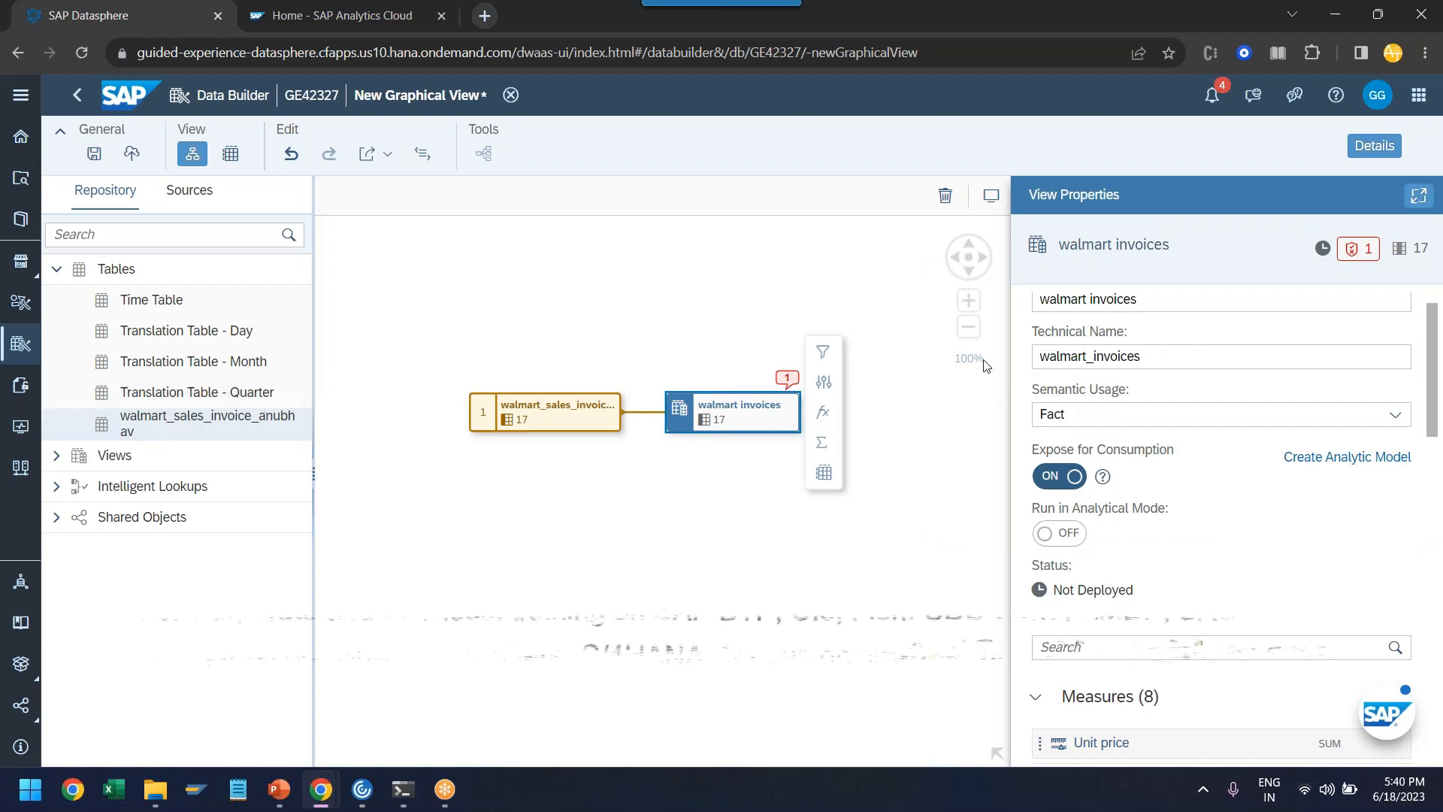
pyautogui.click(1044, 356)
pyautogui.write('vw_')
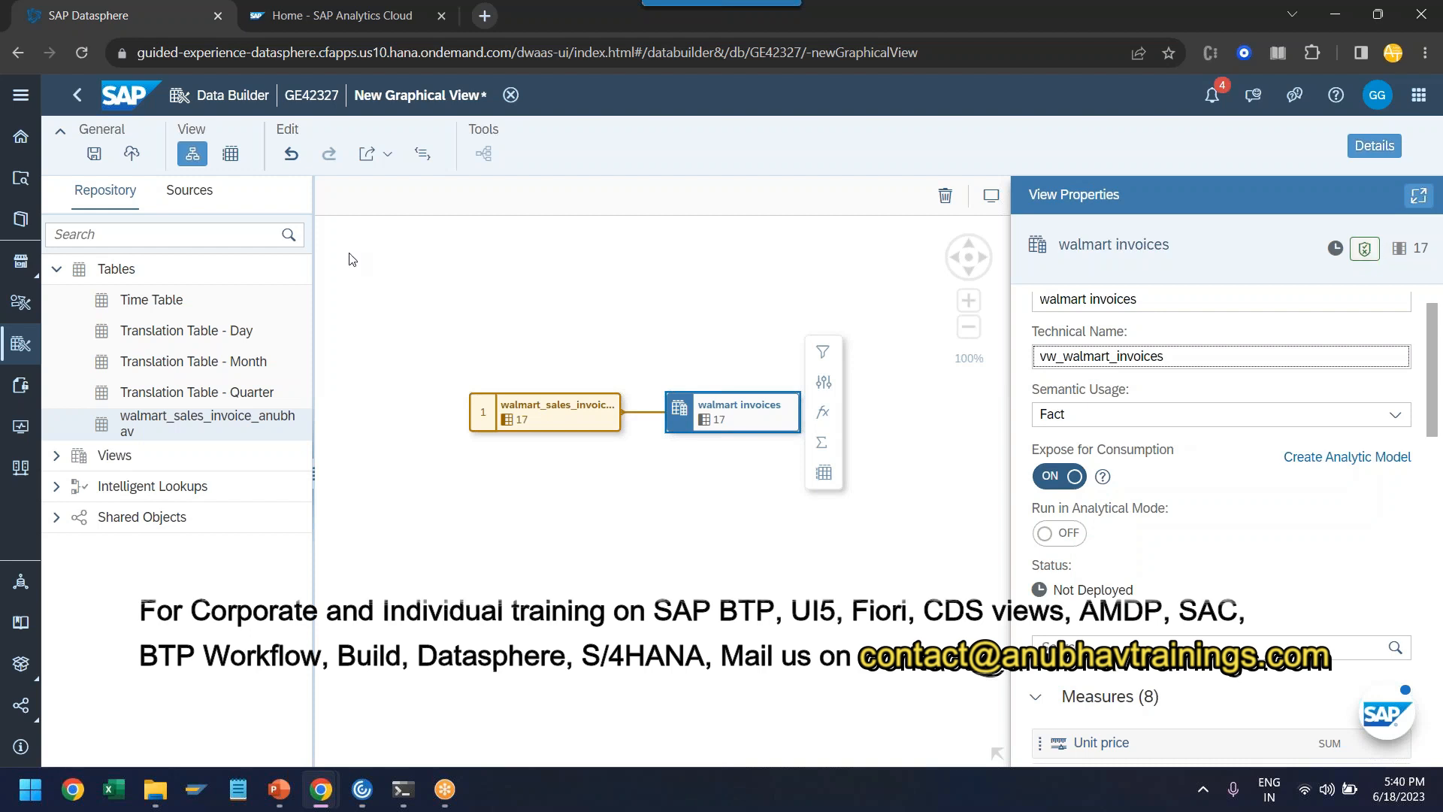
# - Save and deploy the walmart invoices view under the names already entered
pyautogui.click(132, 154)
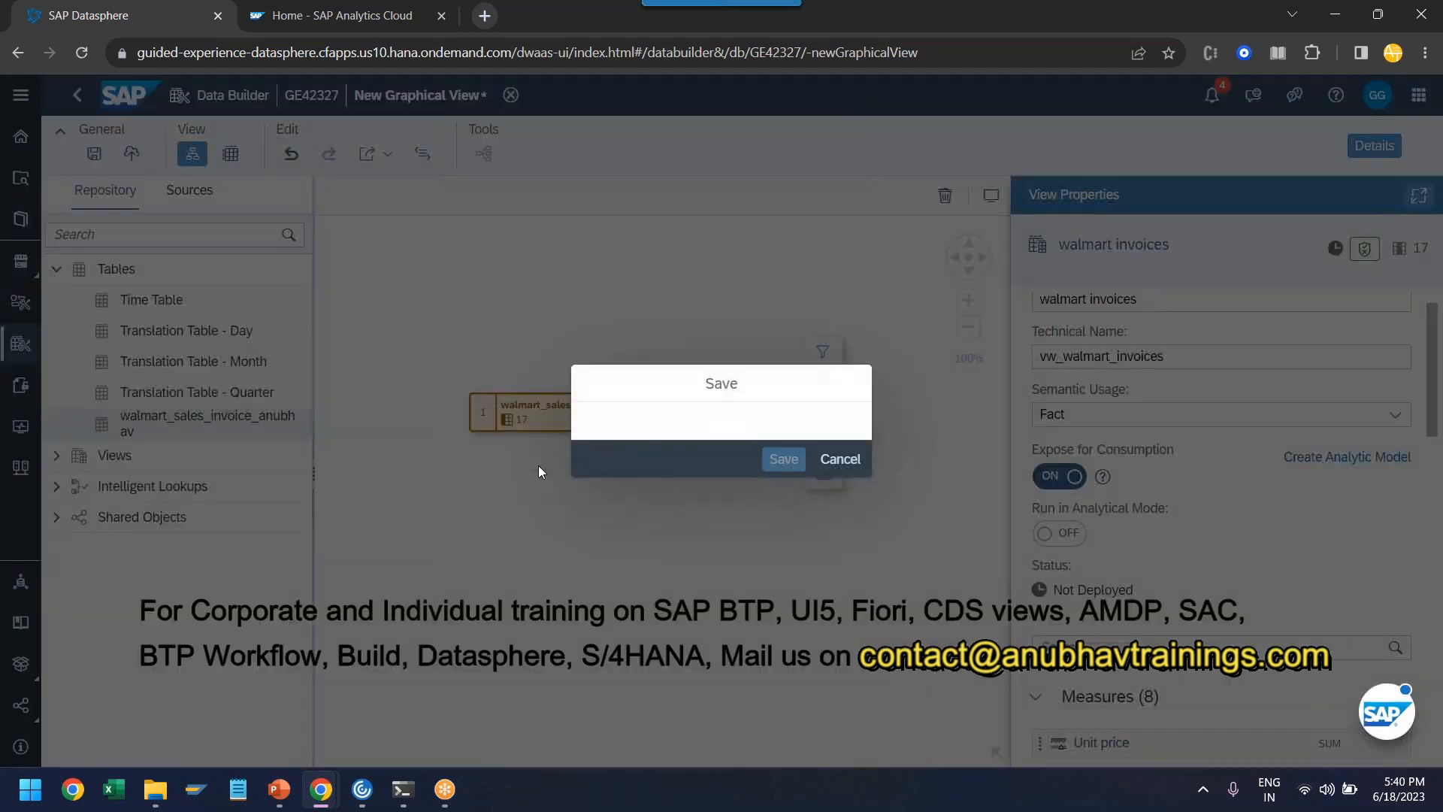
pyautogui.click(781, 509)
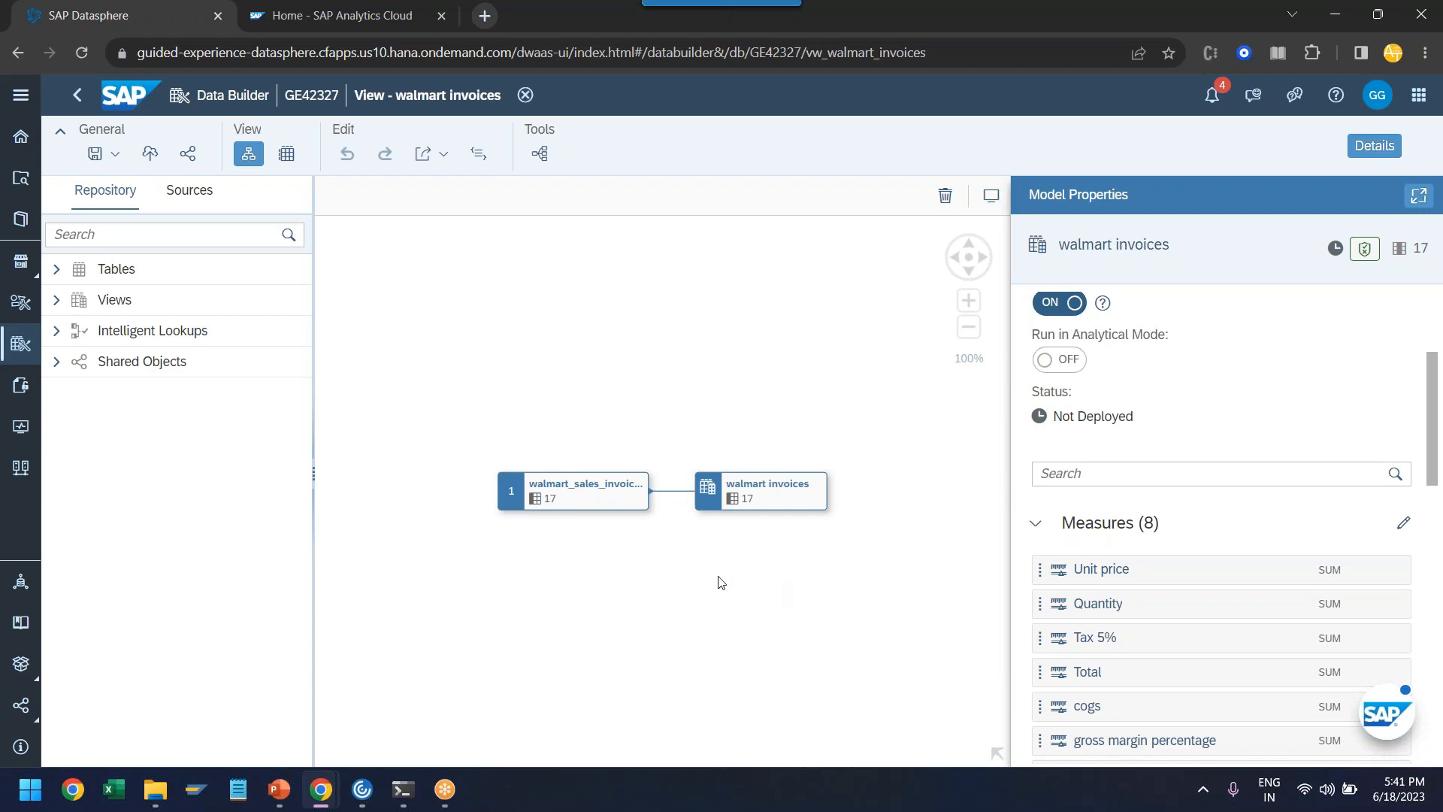
# - Create an analytic model from the deployed walmart invoices view and expand the available tables and views in the repository
pyautogui.scroll(3, 1114, 504)
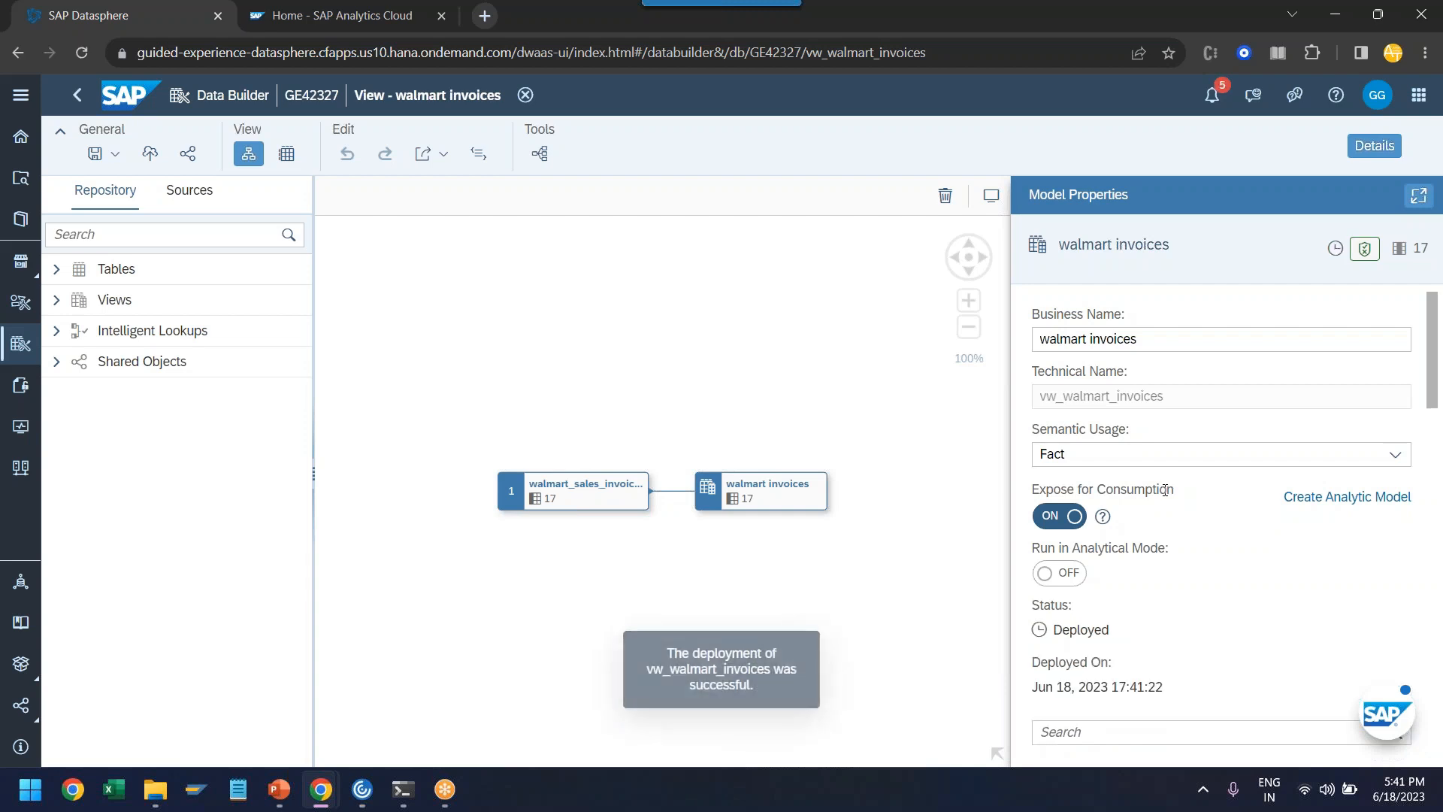
pyautogui.click(1344, 502)
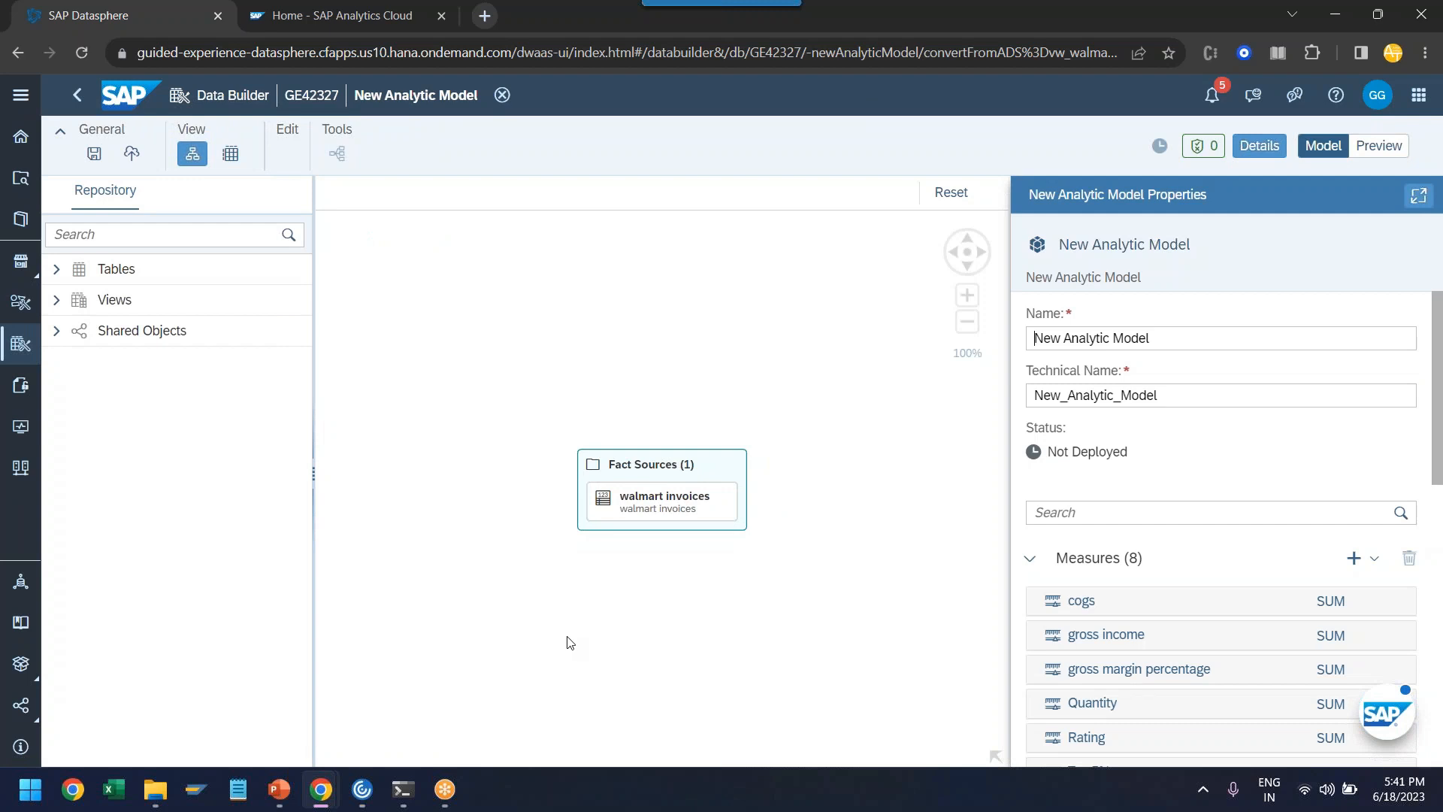
pyautogui.click(57, 270)
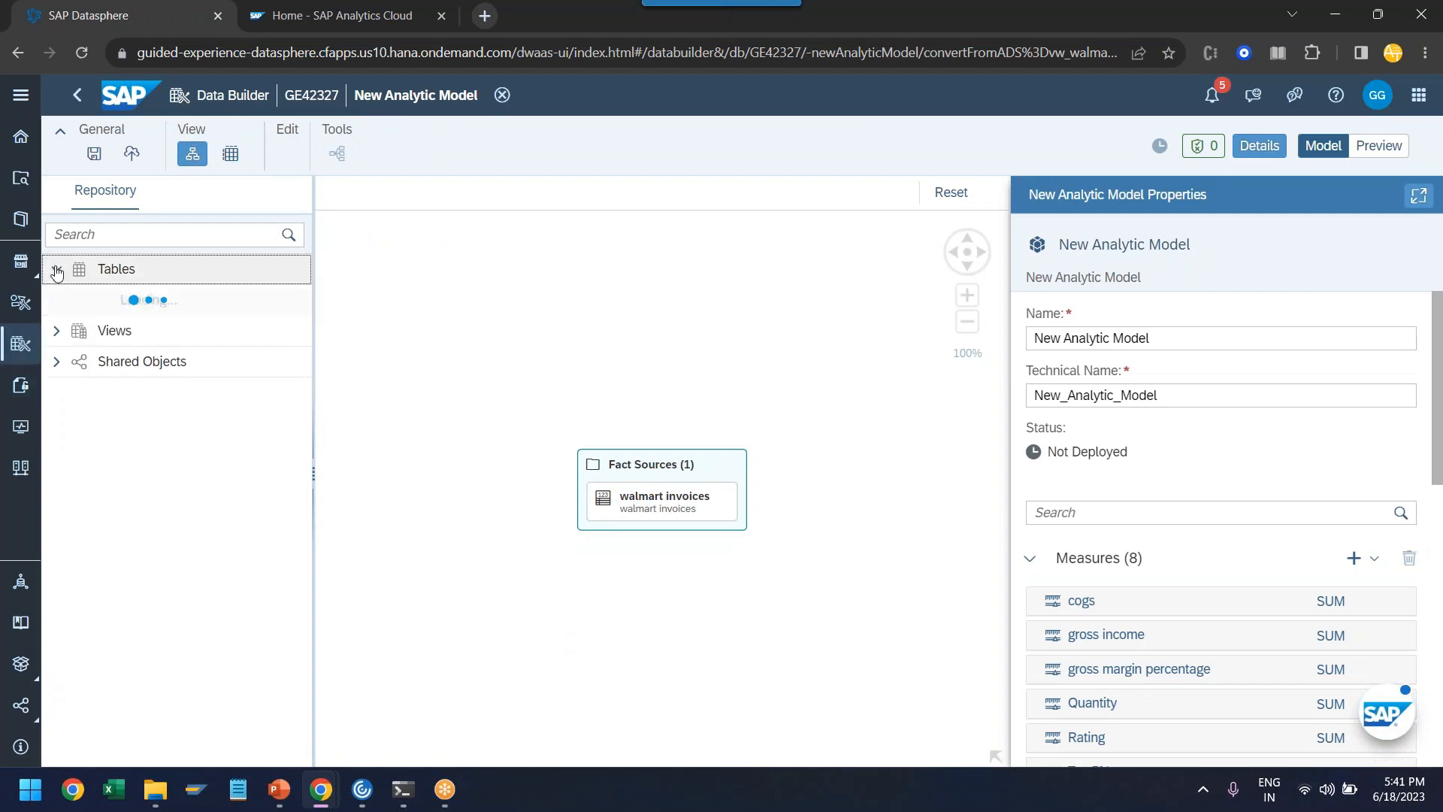
pyautogui.click(56, 333)
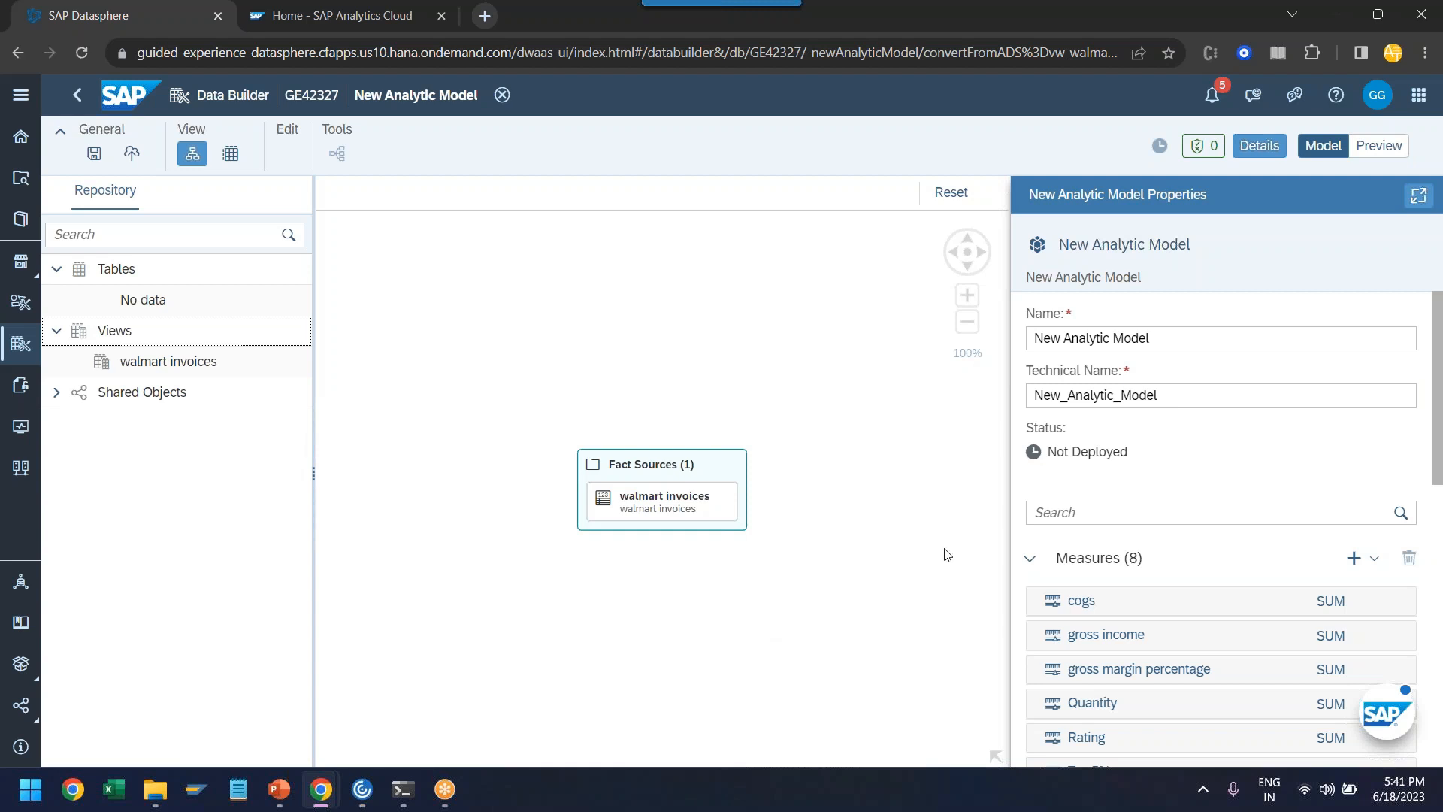
# - Name the analytic model Walmart Analytical Model Data, letting the technical name follow it
pyautogui.tripleClick(1163, 342)
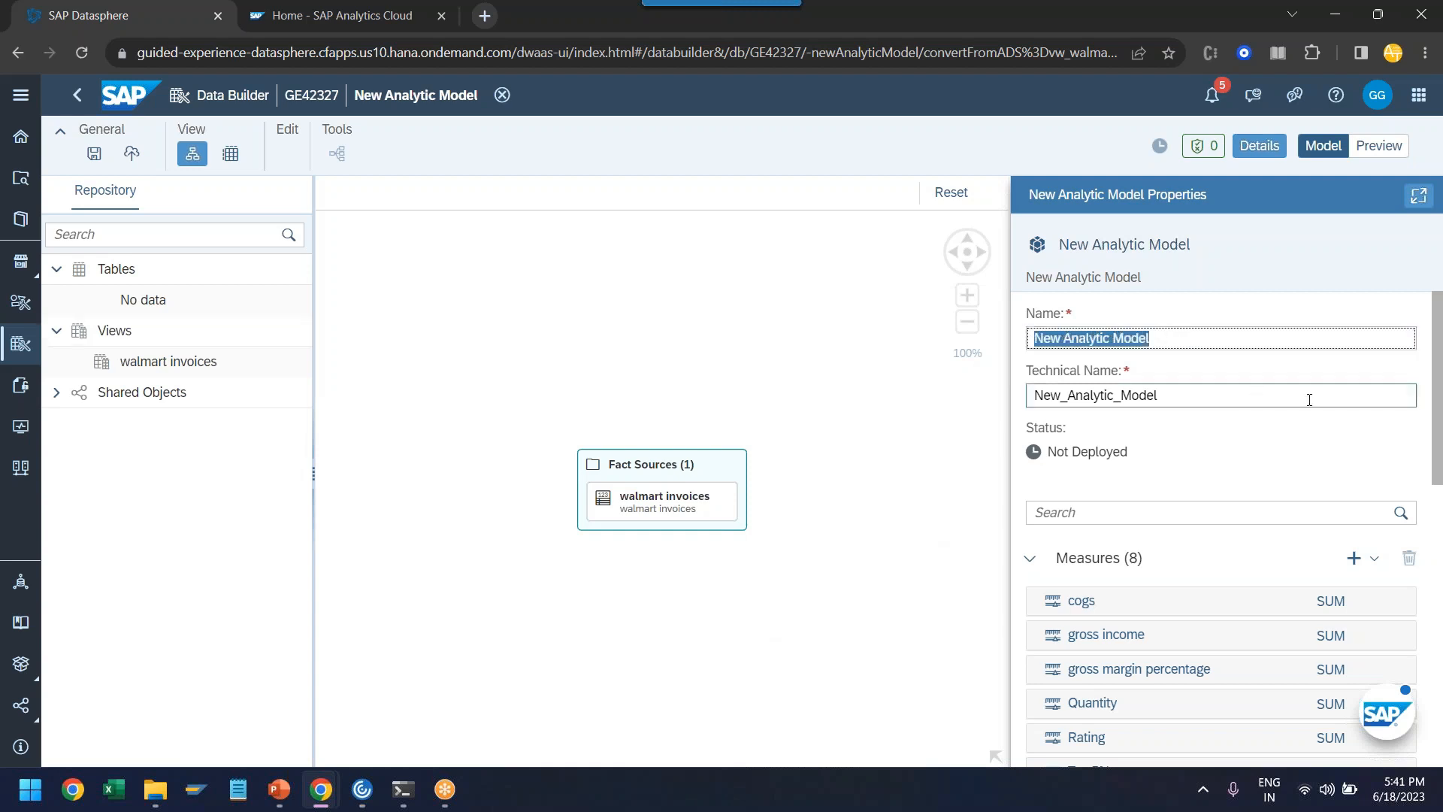
pyautogui.write('Walma')
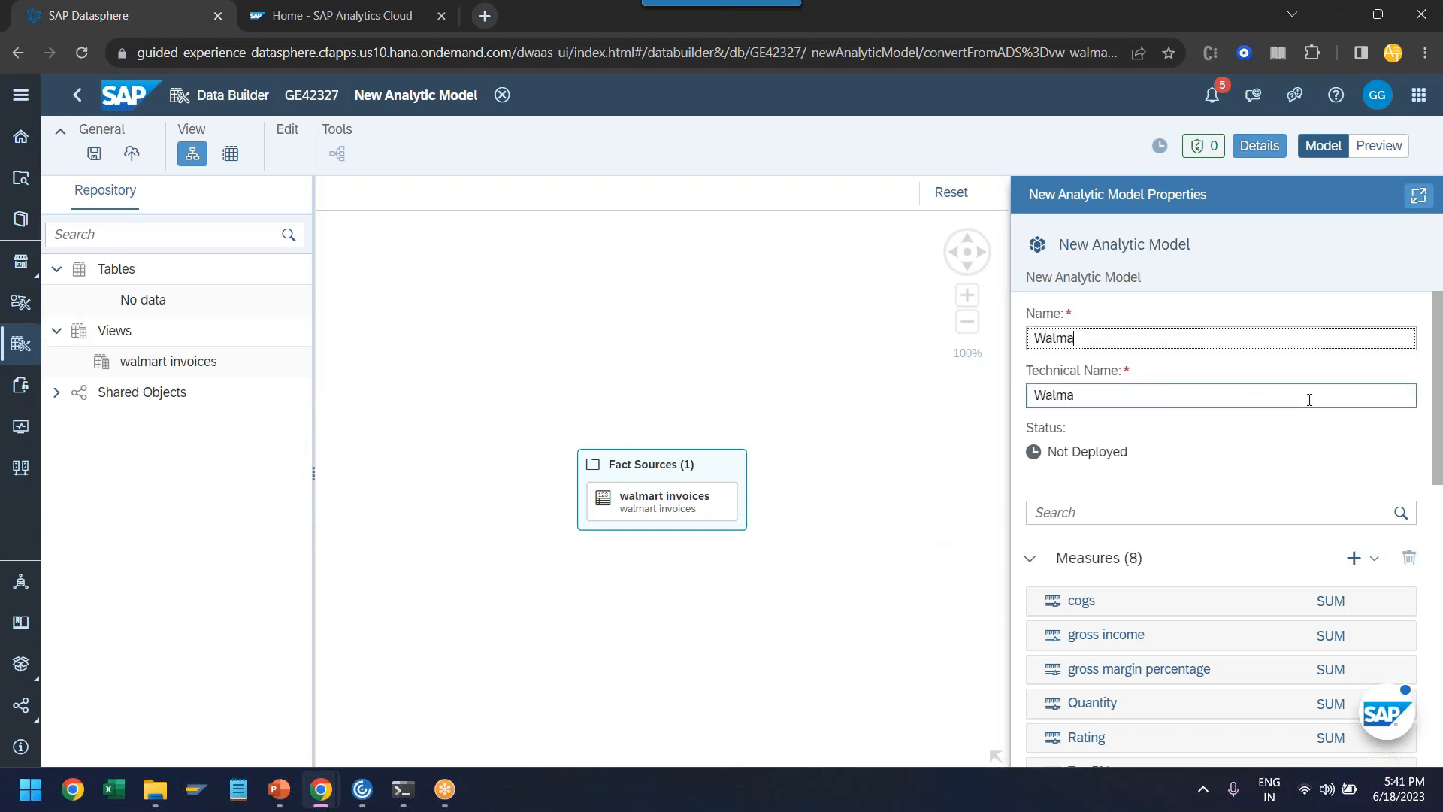
pyautogui.write('rt Analytical Model Data')
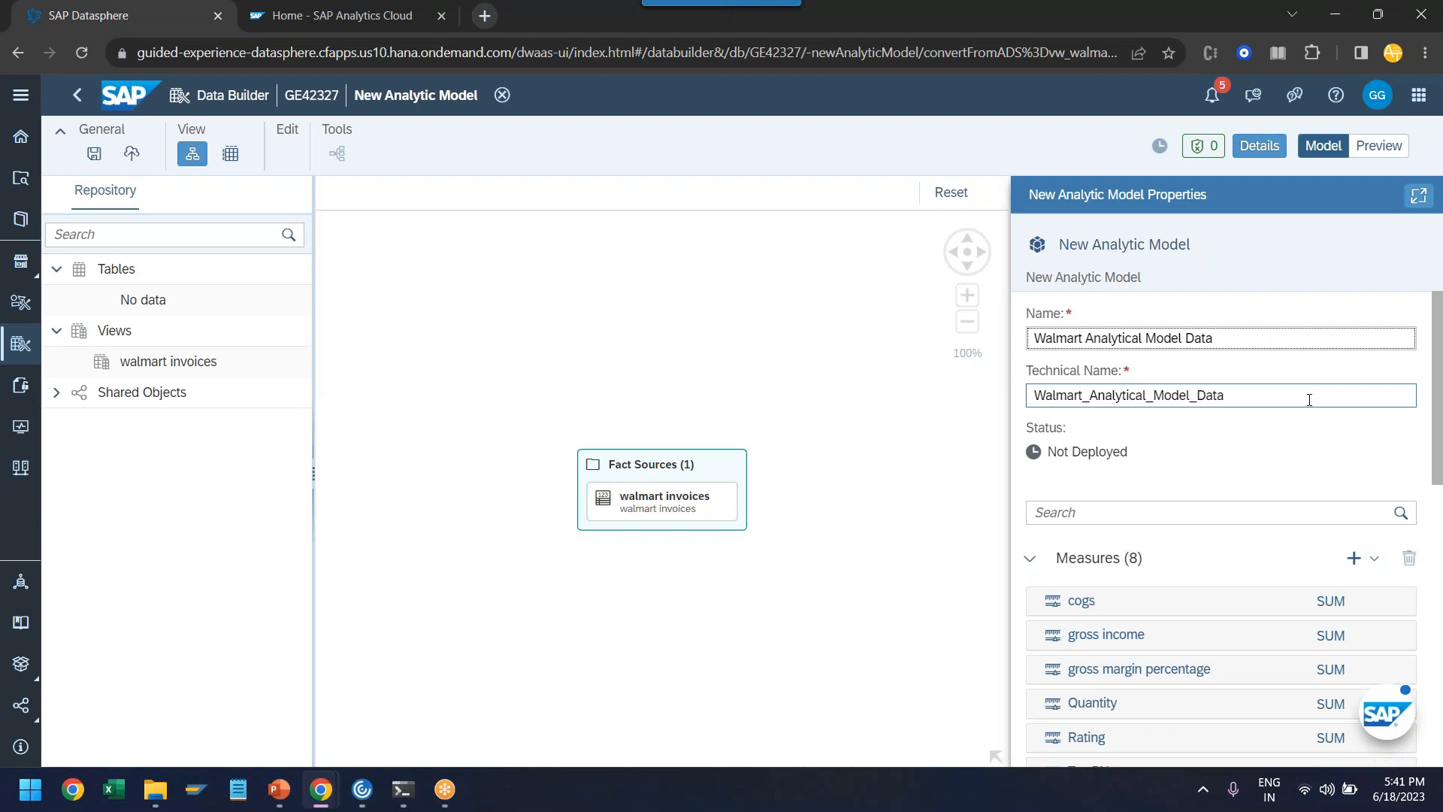
# - Deploy the analytic model, saving it as Walmart Analytical Model Data with the technical name Walmart_Analytical_Model_Data
pyautogui.scroll(-10, 1264, 475)
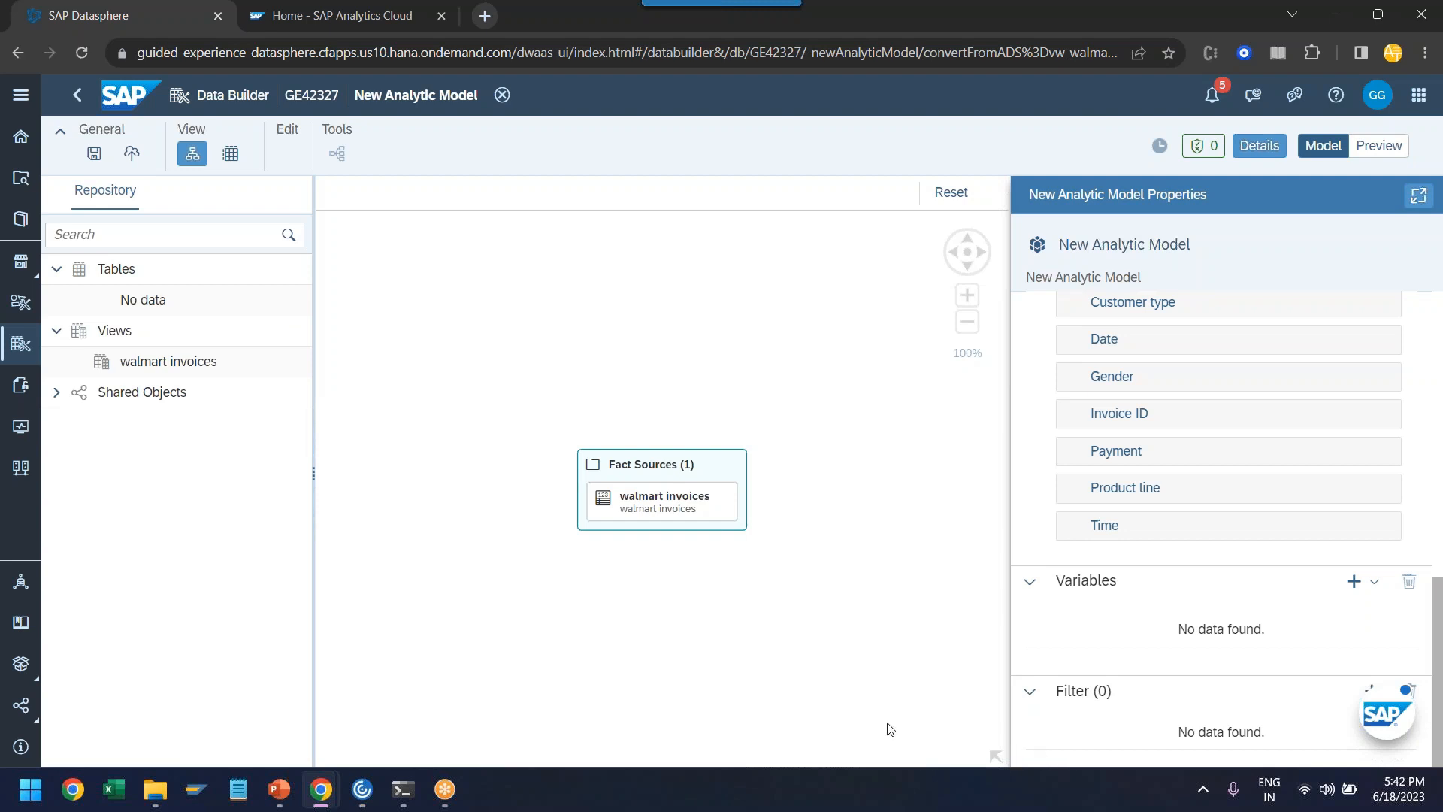
pyautogui.scroll(10, 1105, 718)
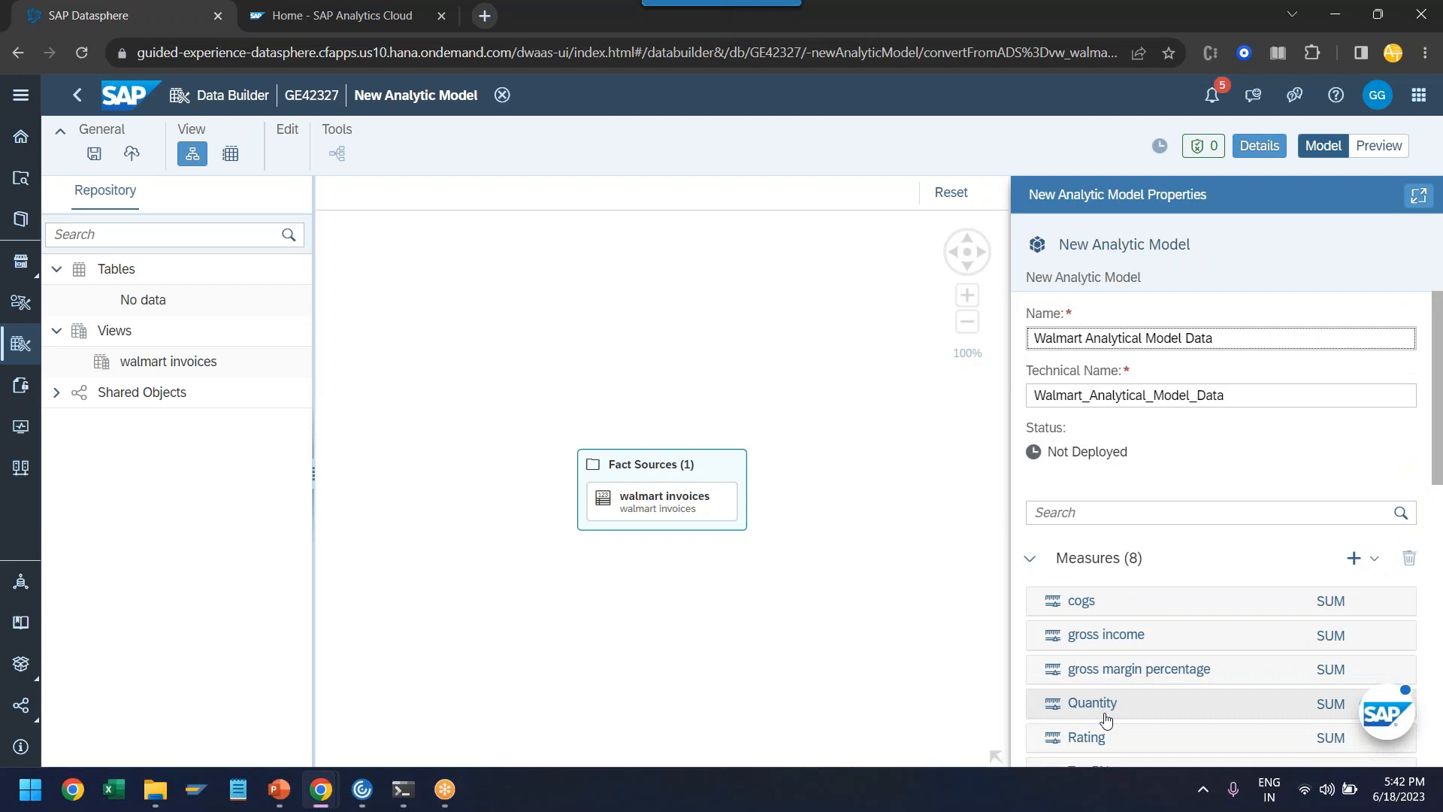
pyautogui.click(131, 153)
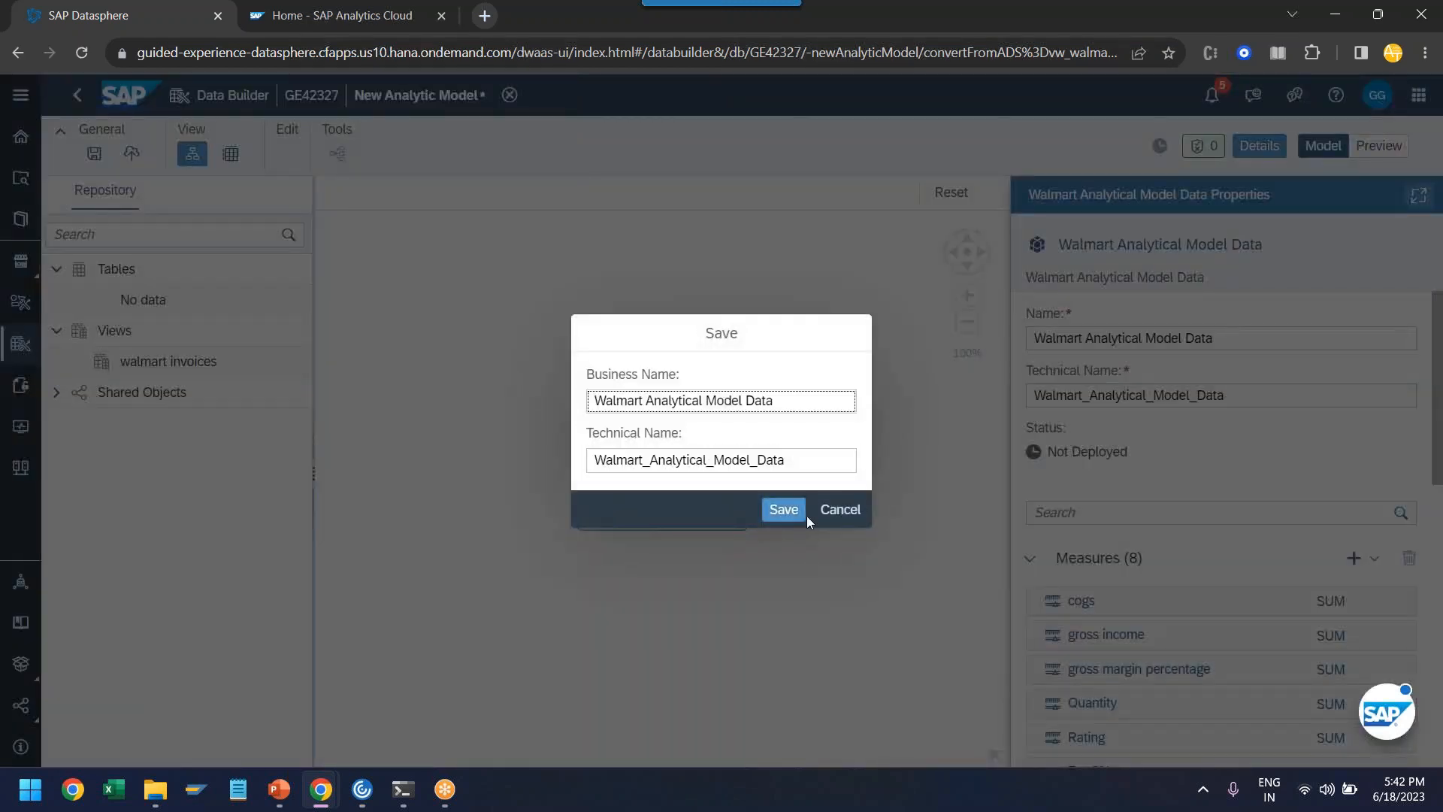
pyautogui.click(801, 514)
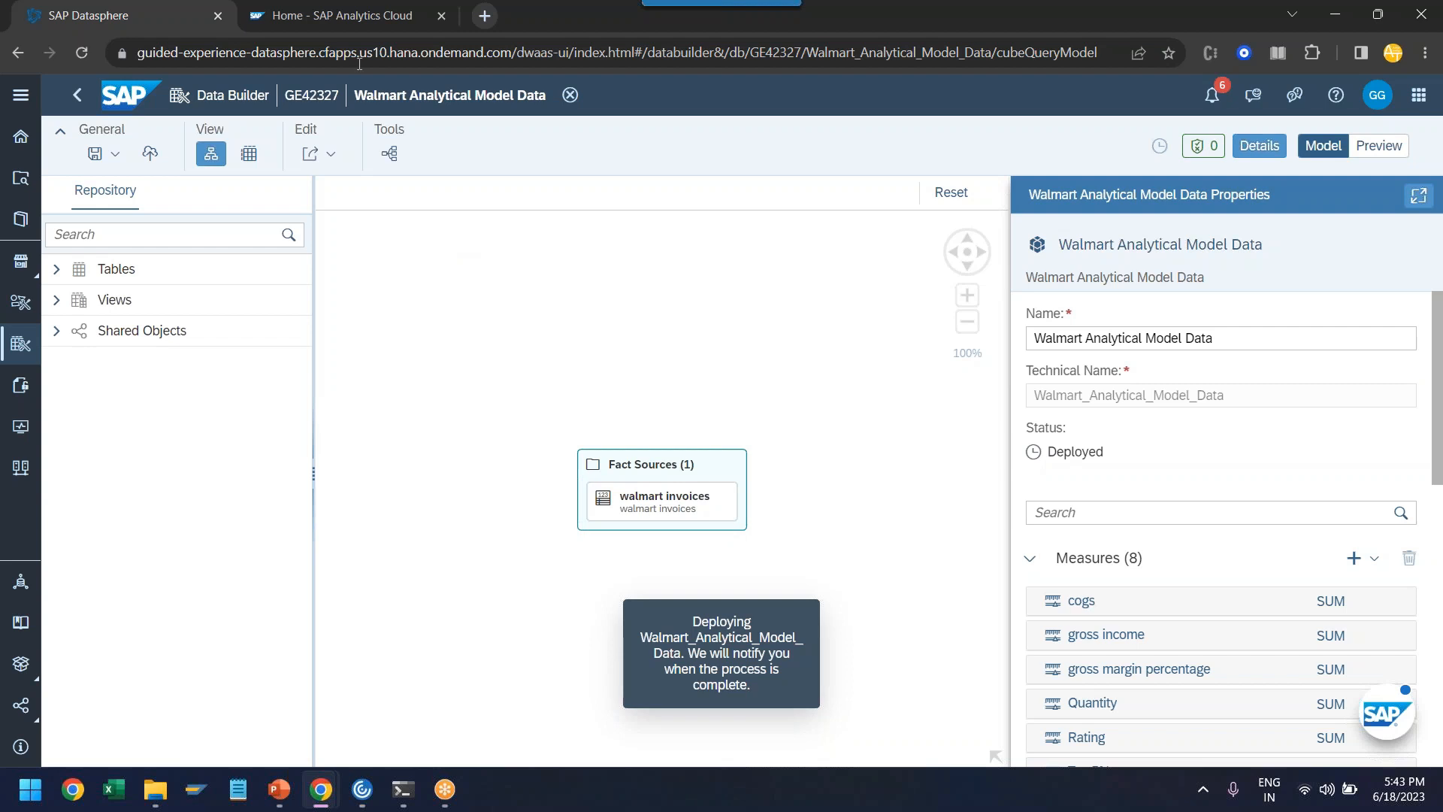
pyautogui.click(341, 16)
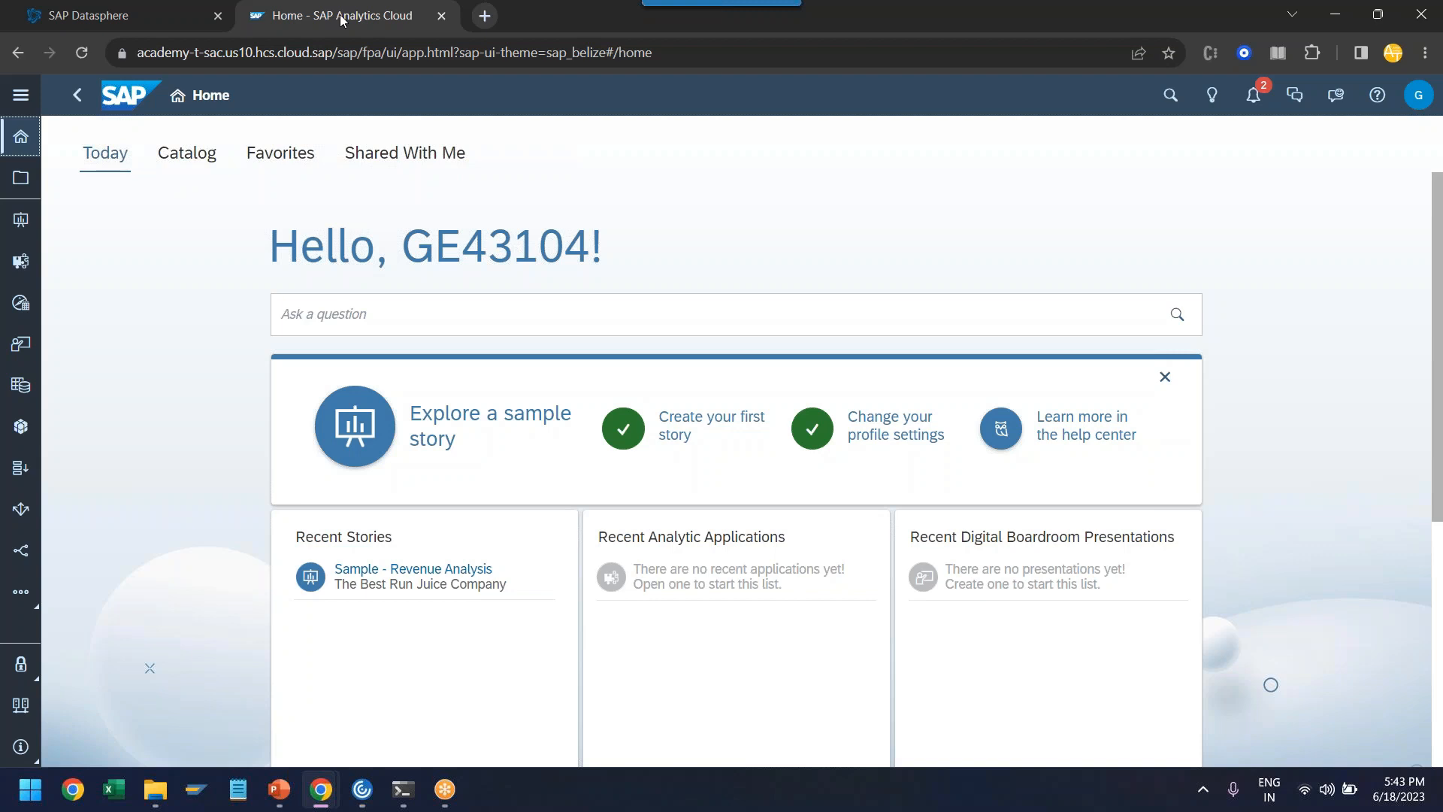
pyautogui.click(66, 18)
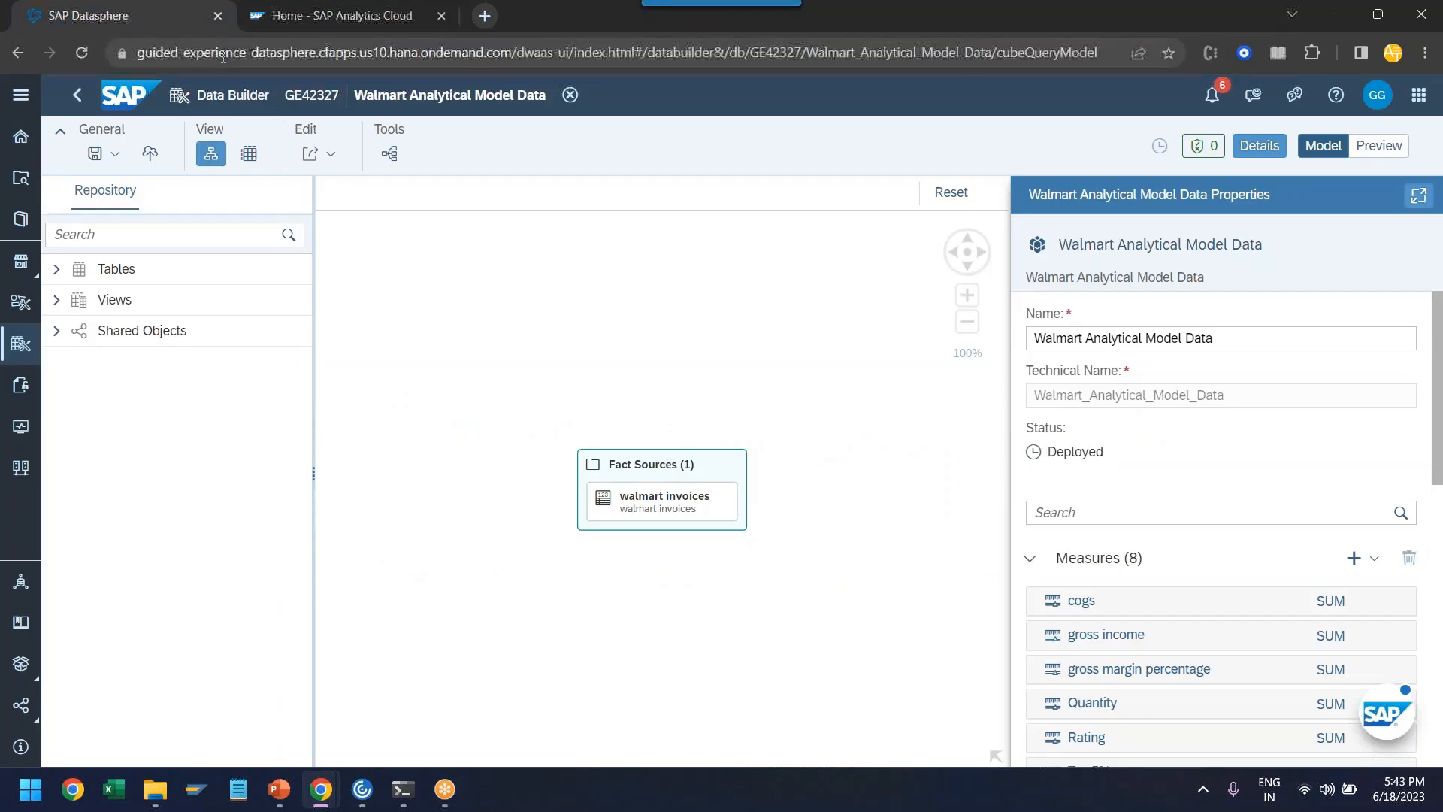
pyautogui.doubleClick(279, 53)
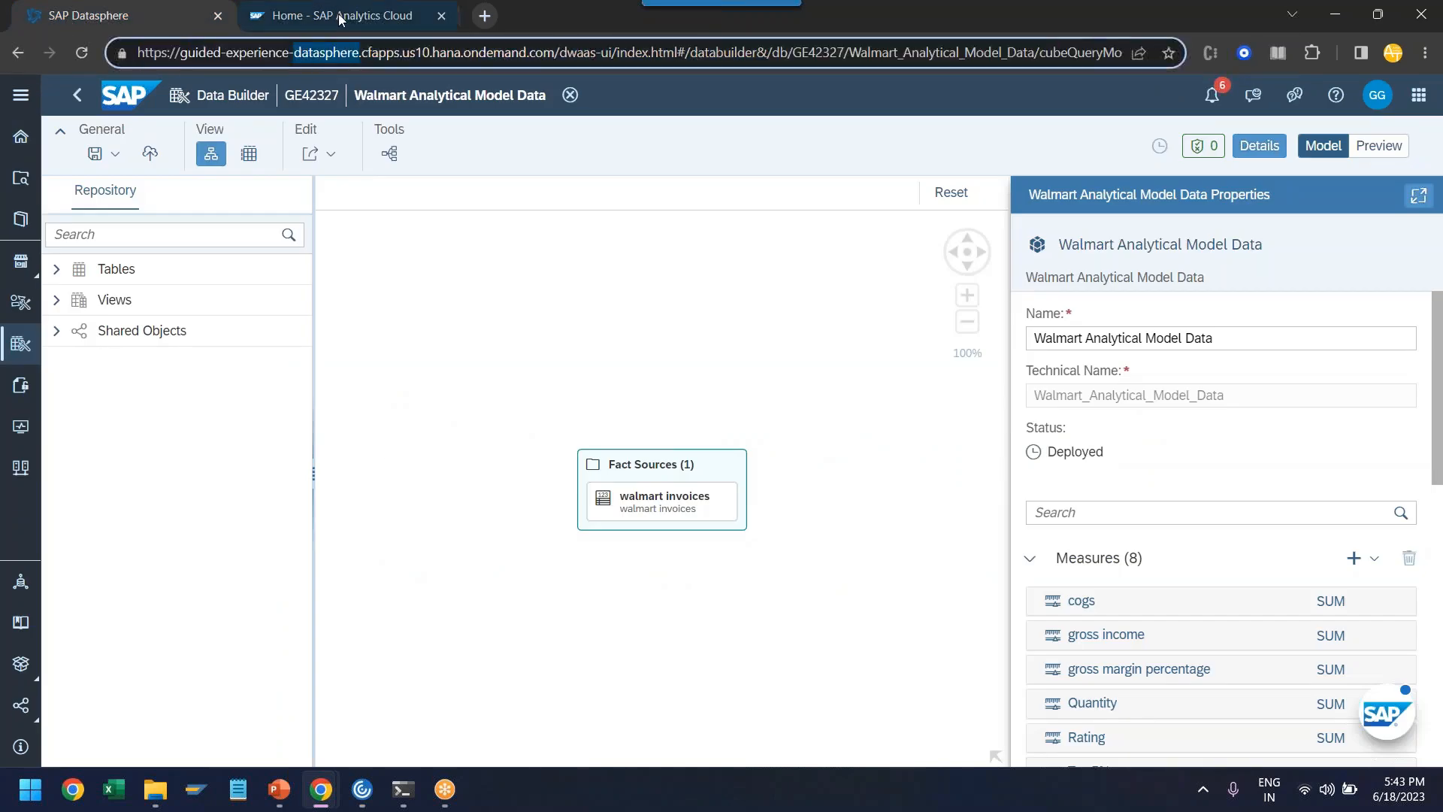
pyautogui.click(412, 16)
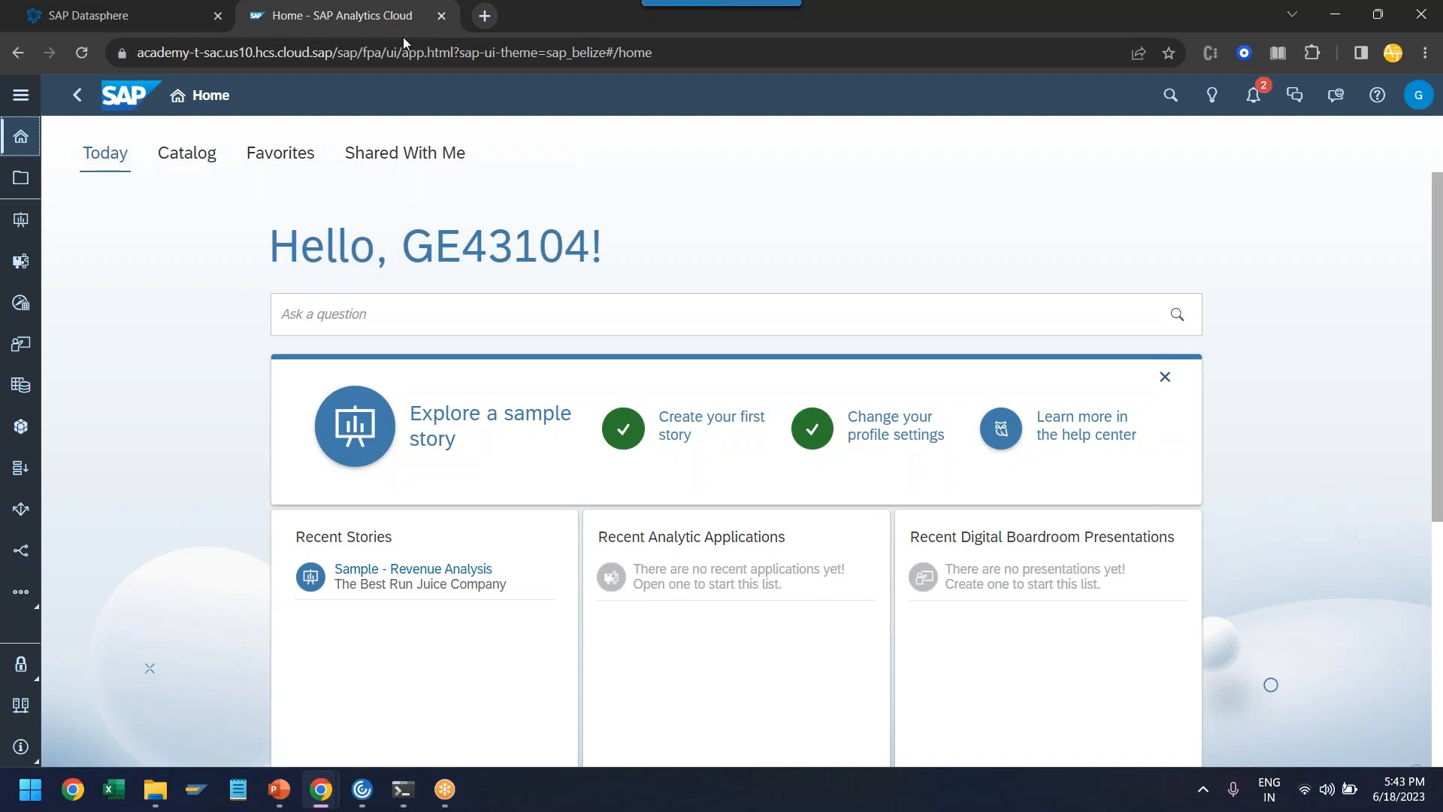
pyautogui.click(99, 19)
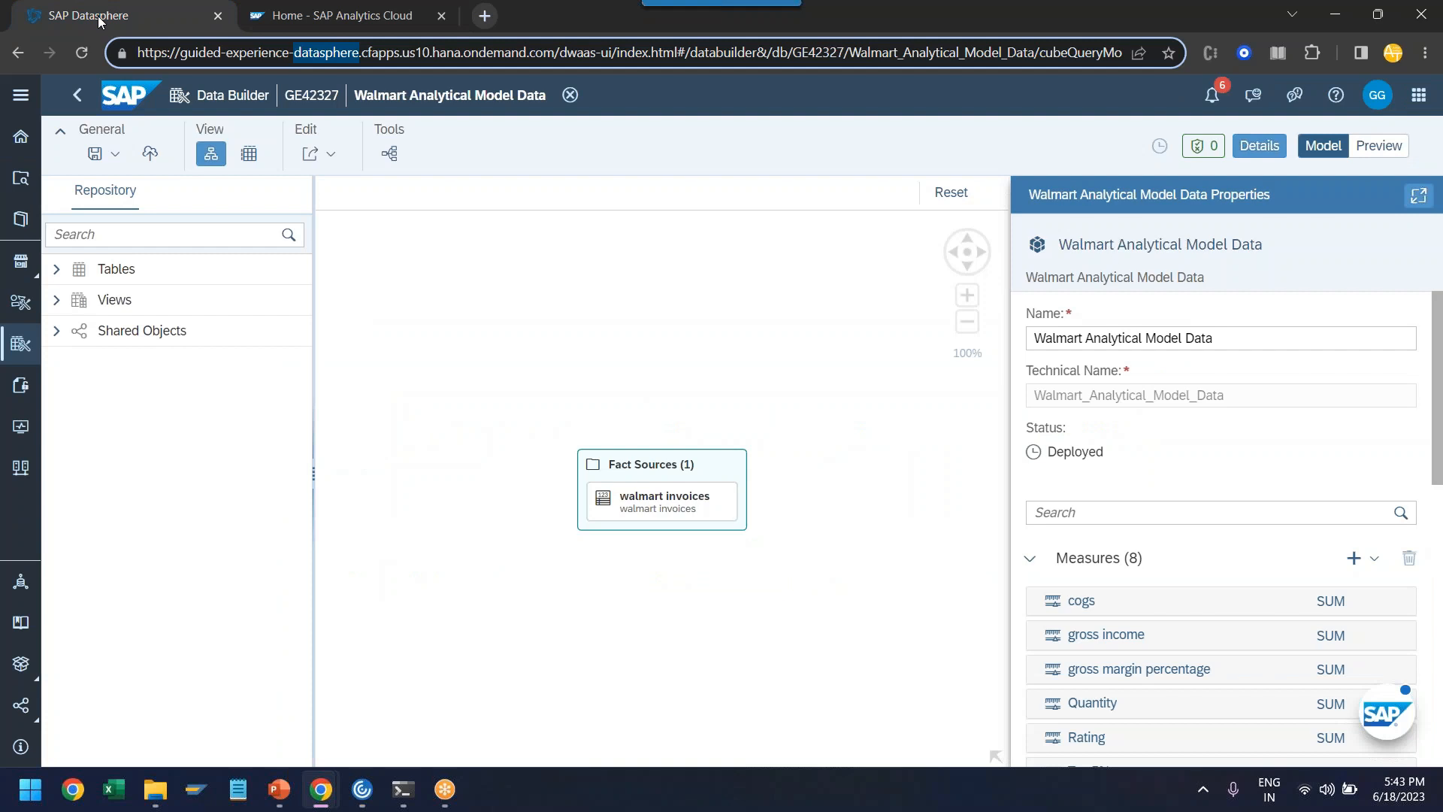
pyautogui.click(286, 21)
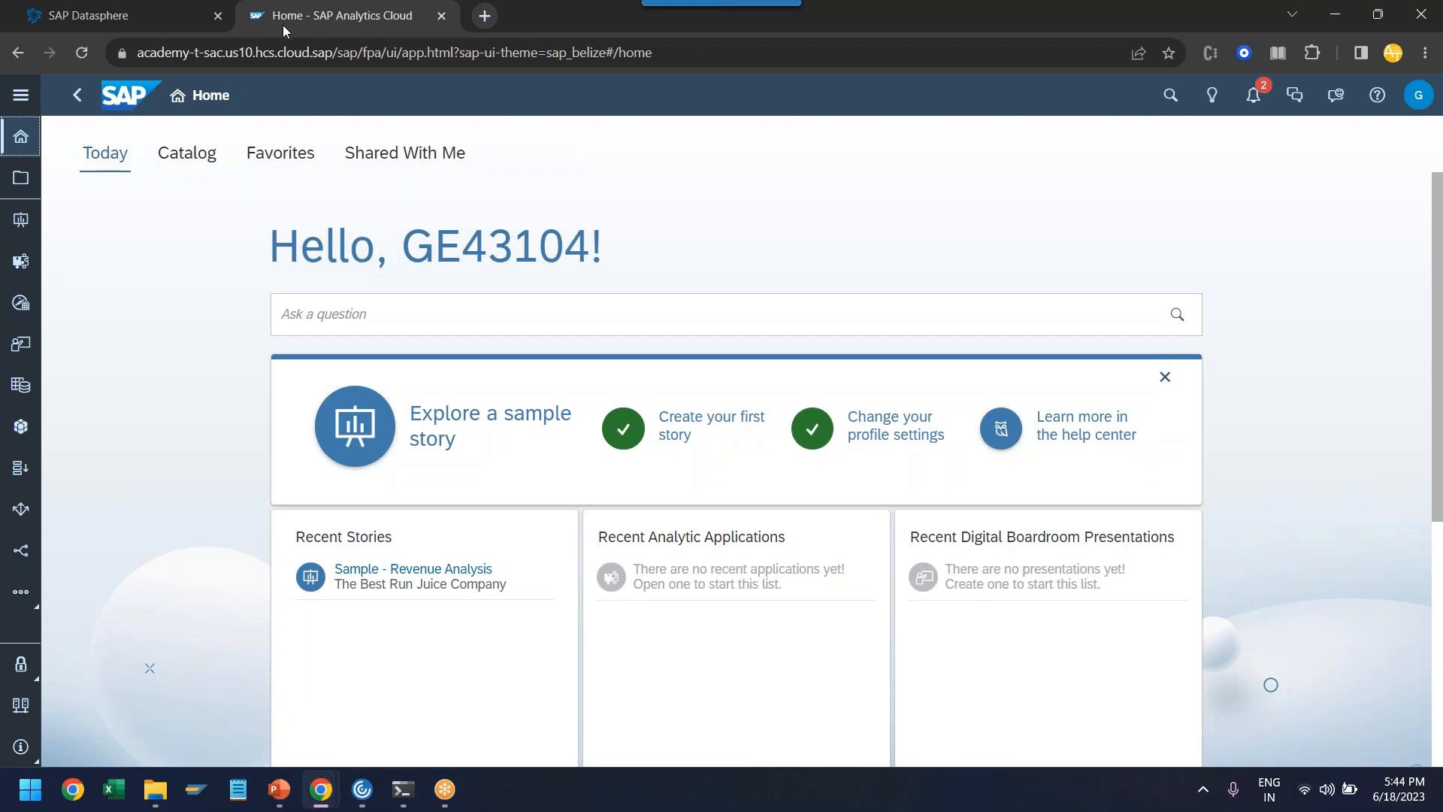
pyautogui.click(150, 19)
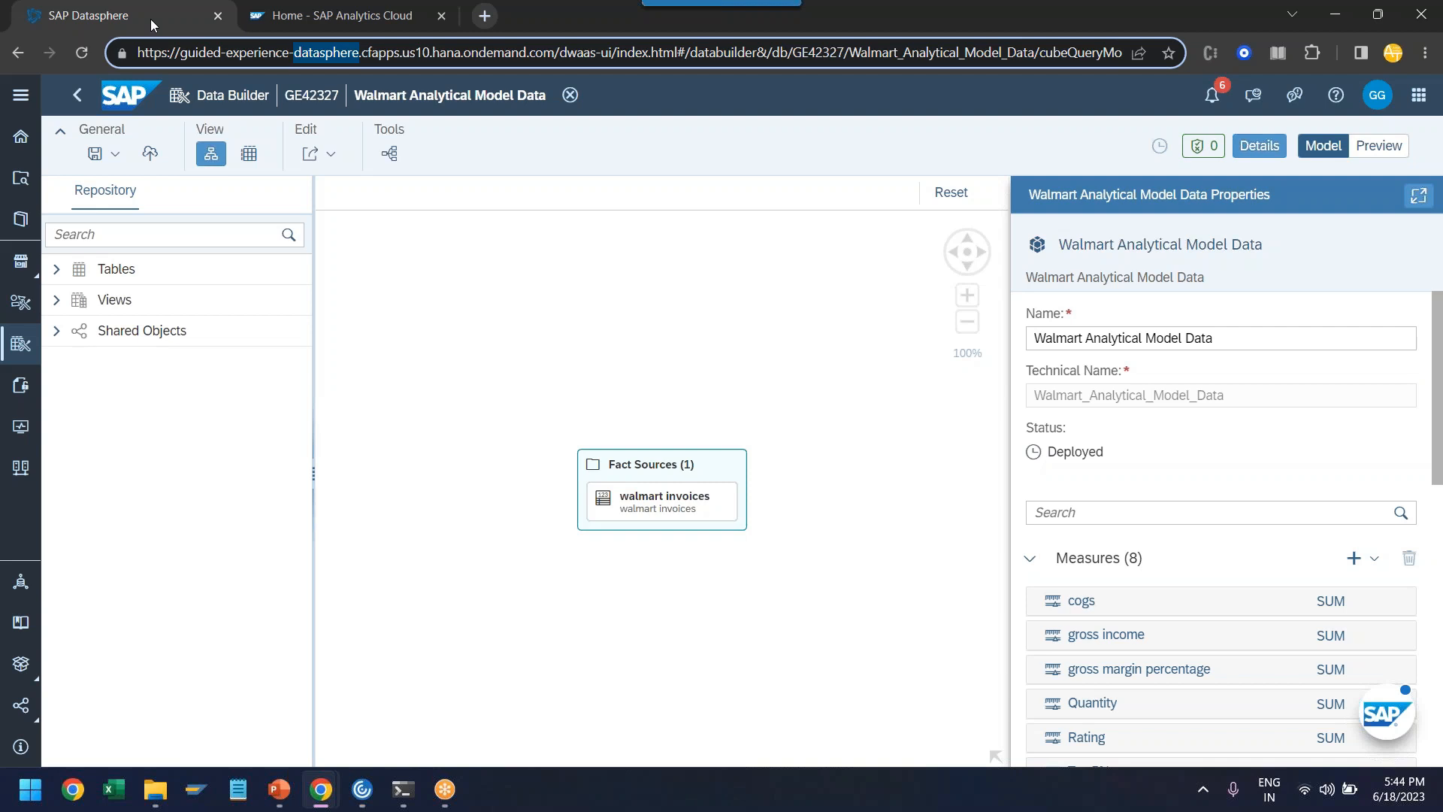
pyautogui.click(363, 27)
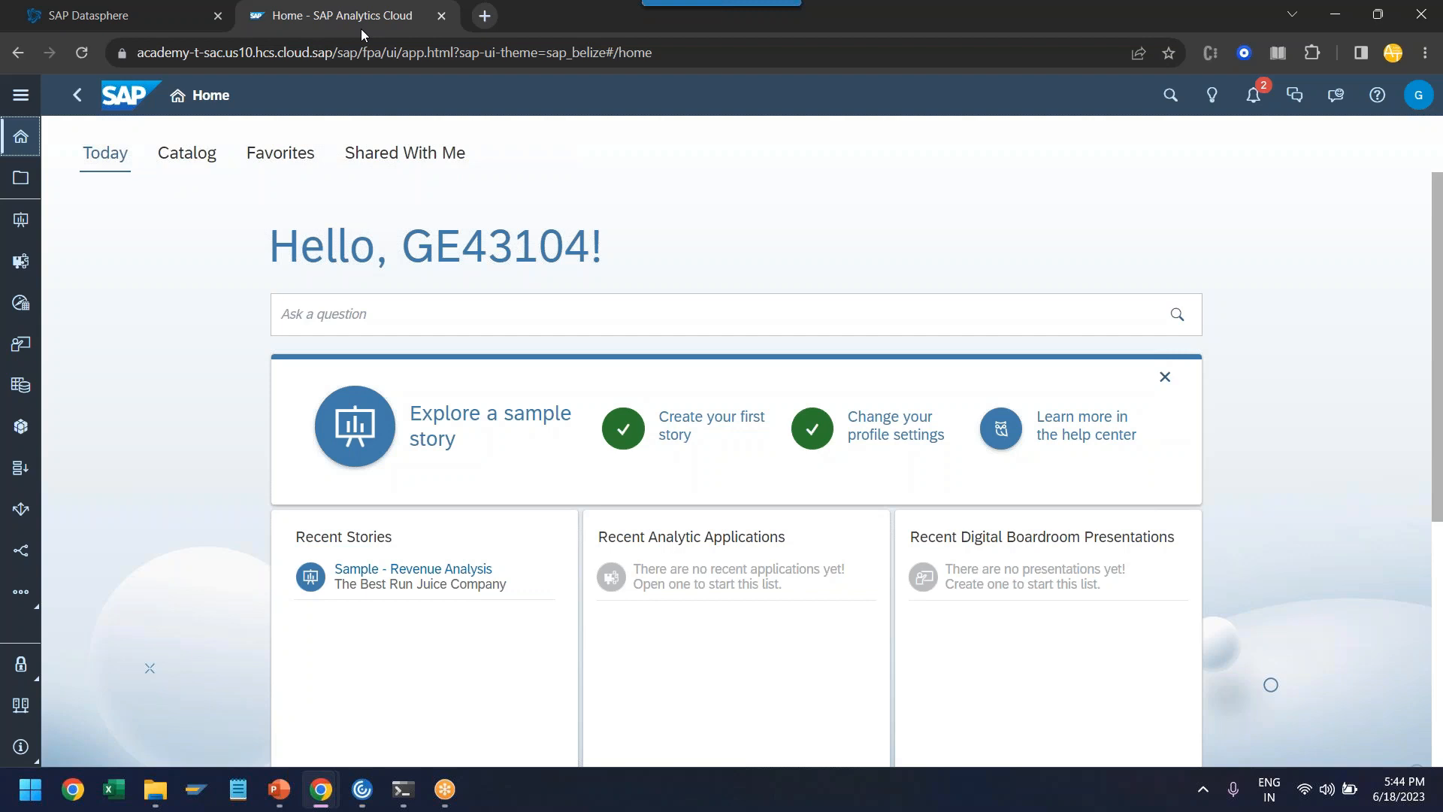
pyautogui.click(153, 29)
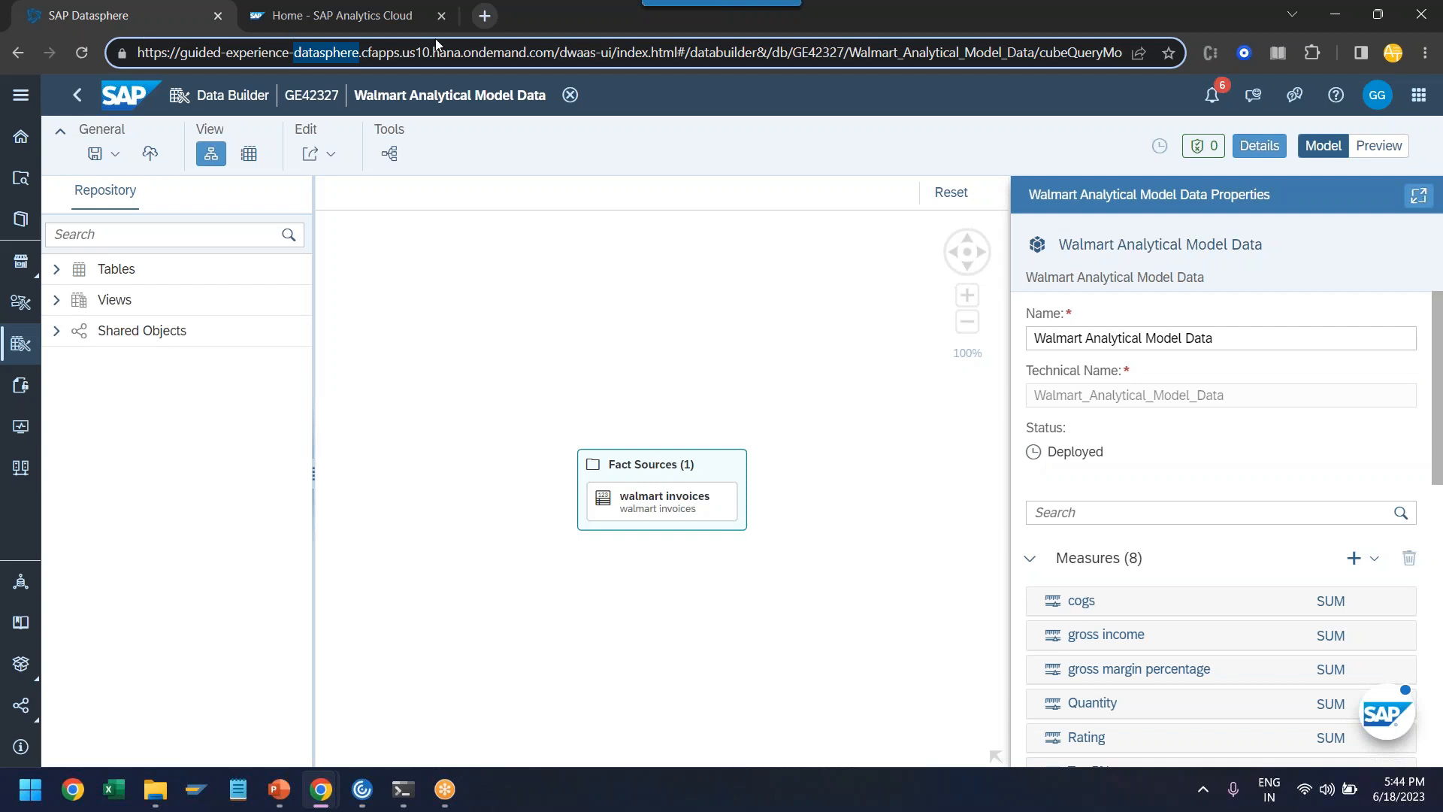
# - Switch to SAP Analytics Cloud and create a new Canvas story with the Optimized Design Experience, collapsing the main navigation
pyautogui.click(334, 16)
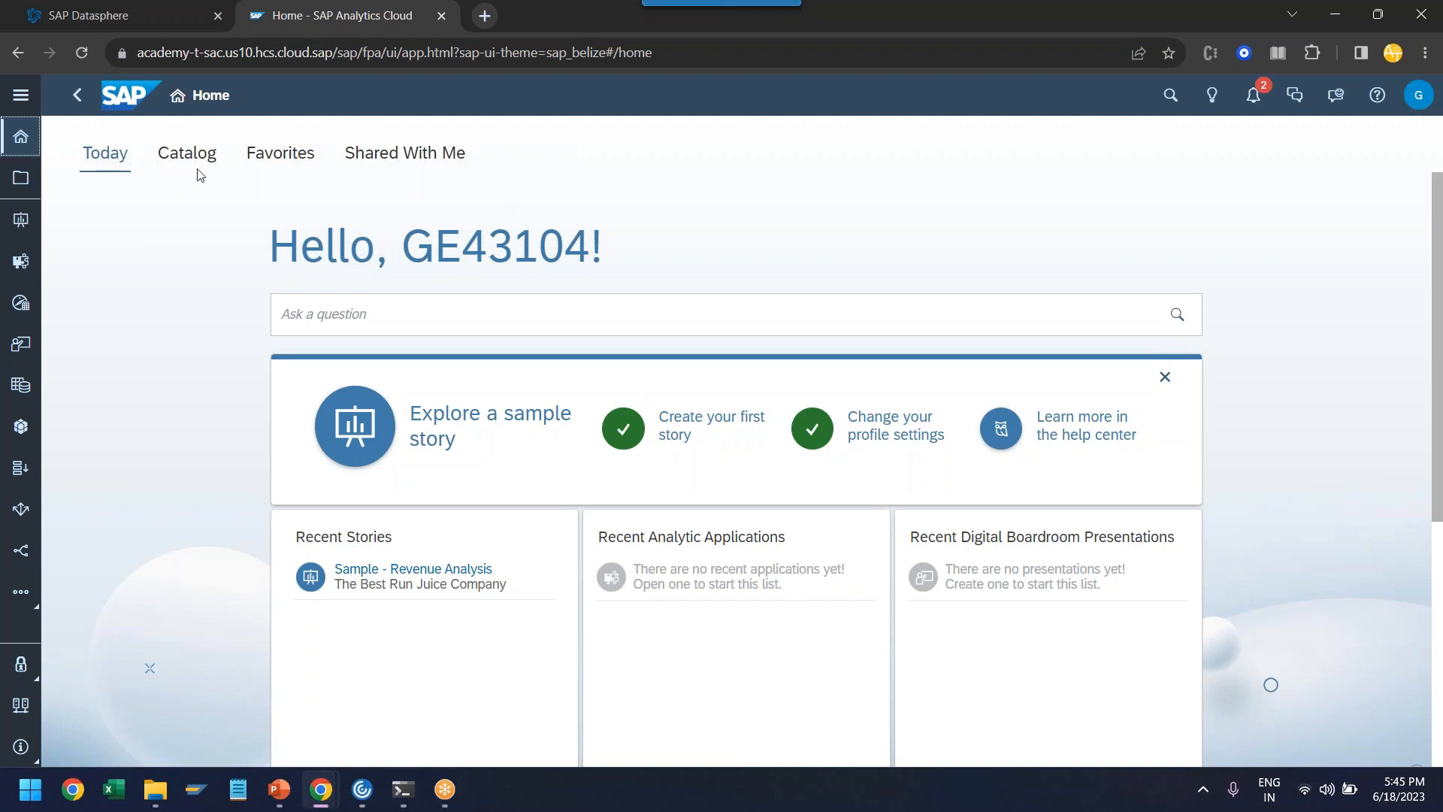
pyautogui.click(20, 95)
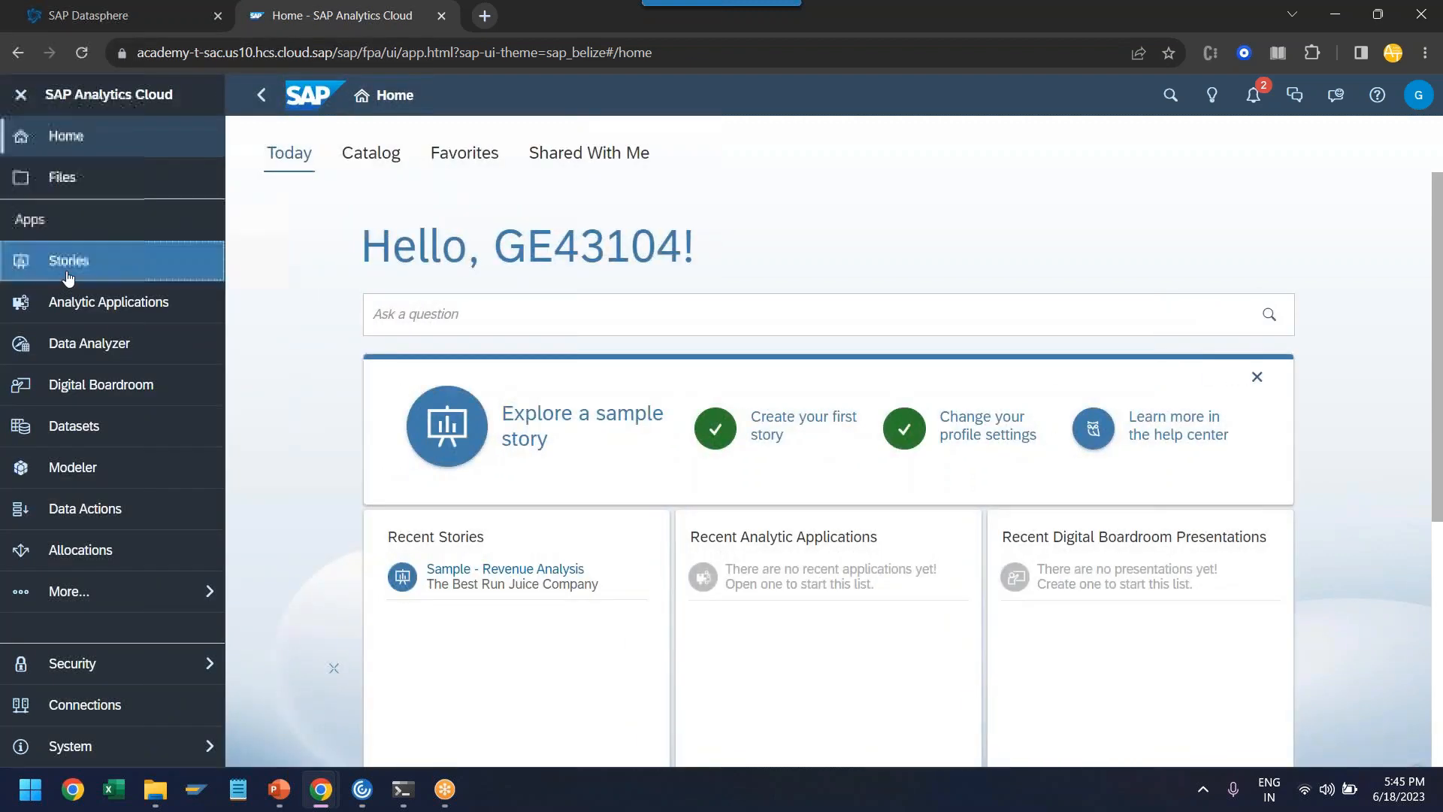
pyautogui.click(67, 263)
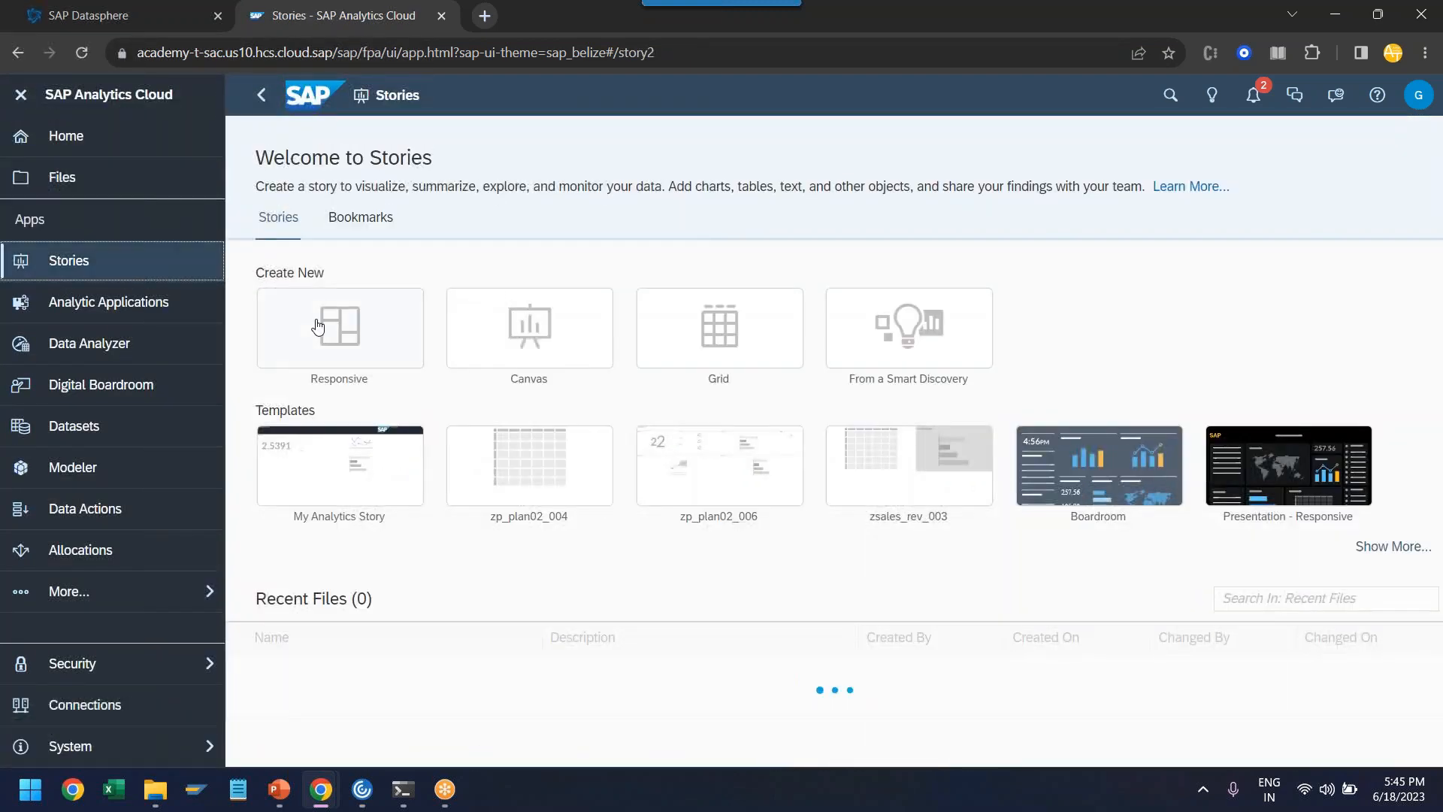
pyautogui.click(511, 327)
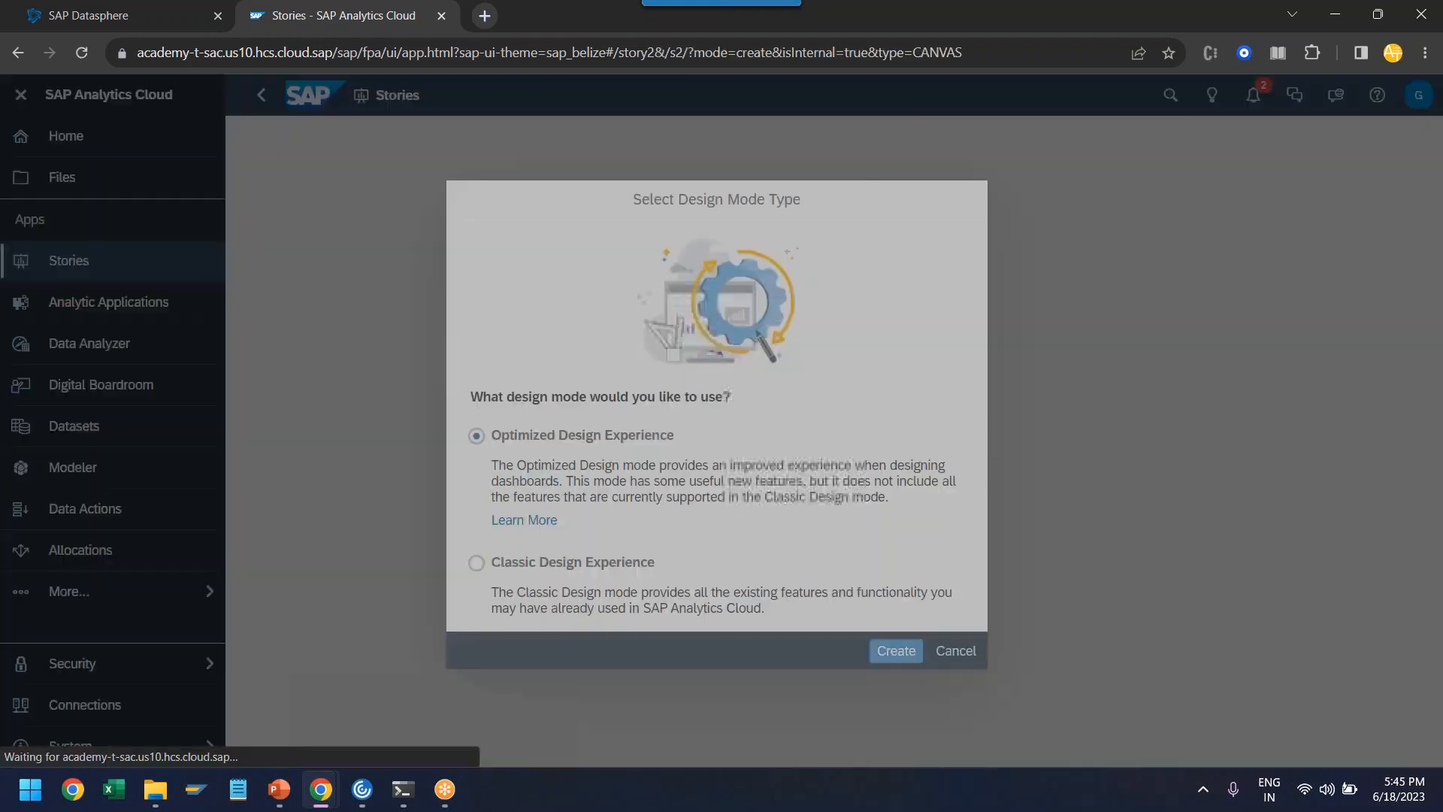
pyautogui.click(898, 647)
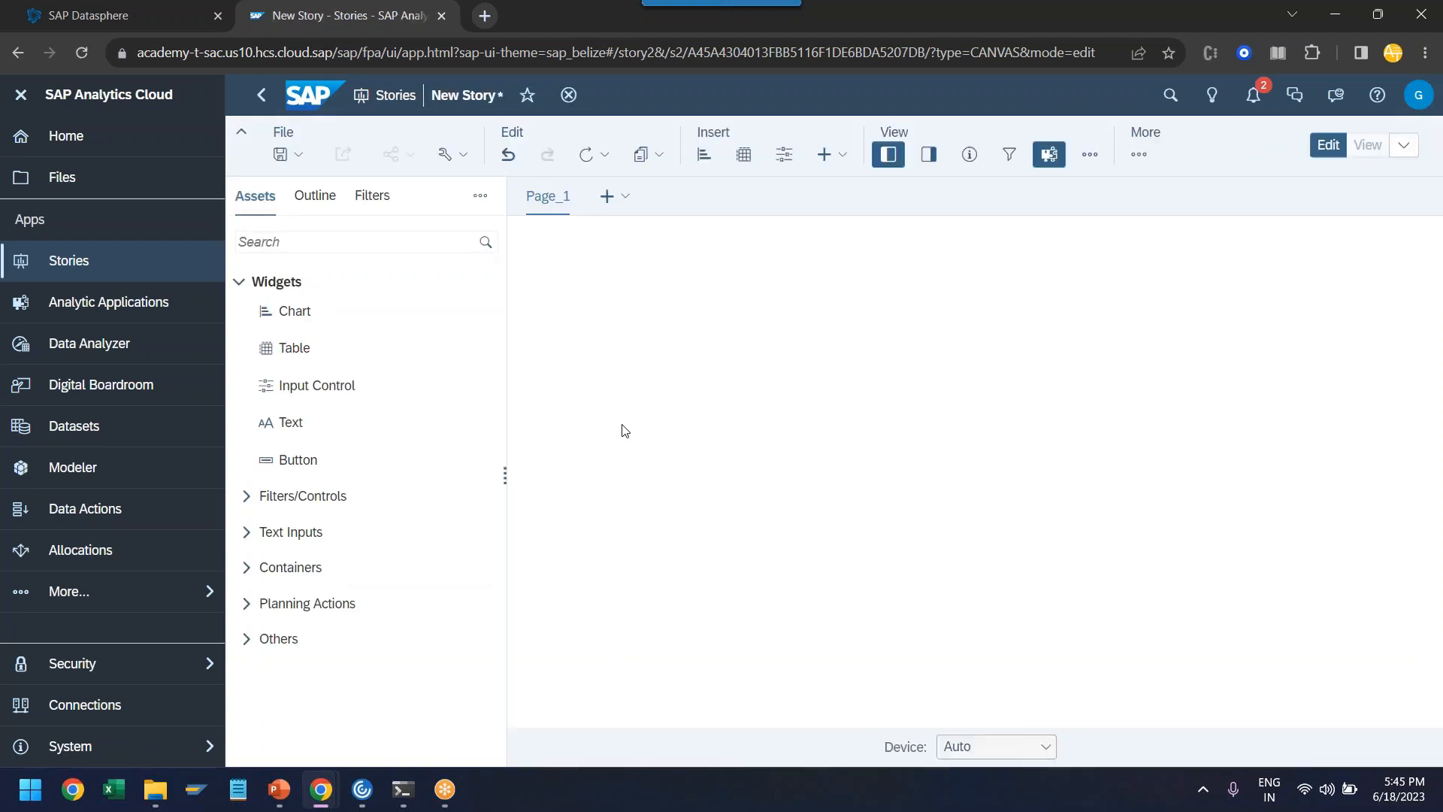
pyautogui.click(21, 94)
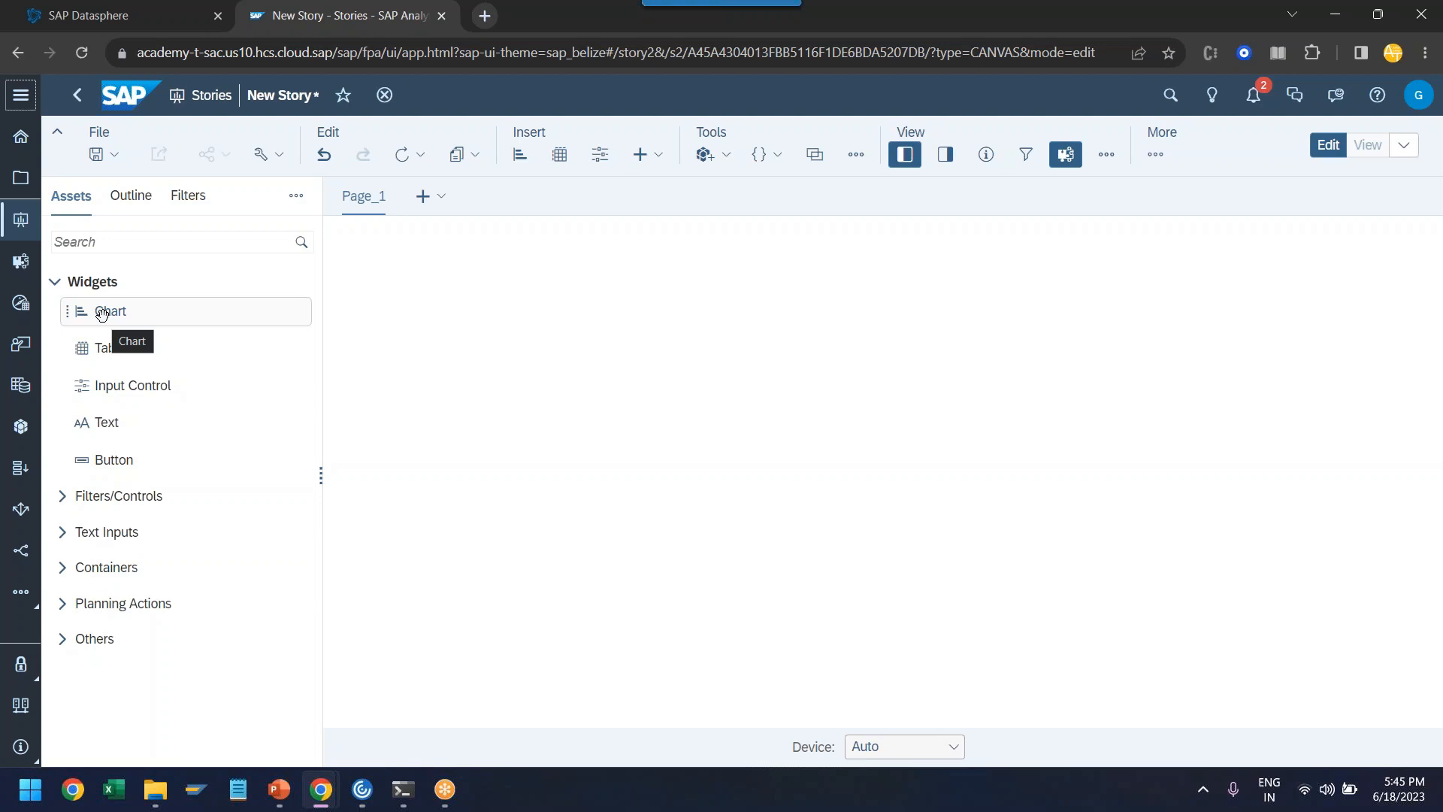
# - Place a chart in Page_1's upper-left corner, sourced from Walmart_Analytical_Model_Data in space GE42327 of the Datasphere connection GE32499
pyautogui.moveTo(101, 314); pyautogui.dragTo(444, 324)
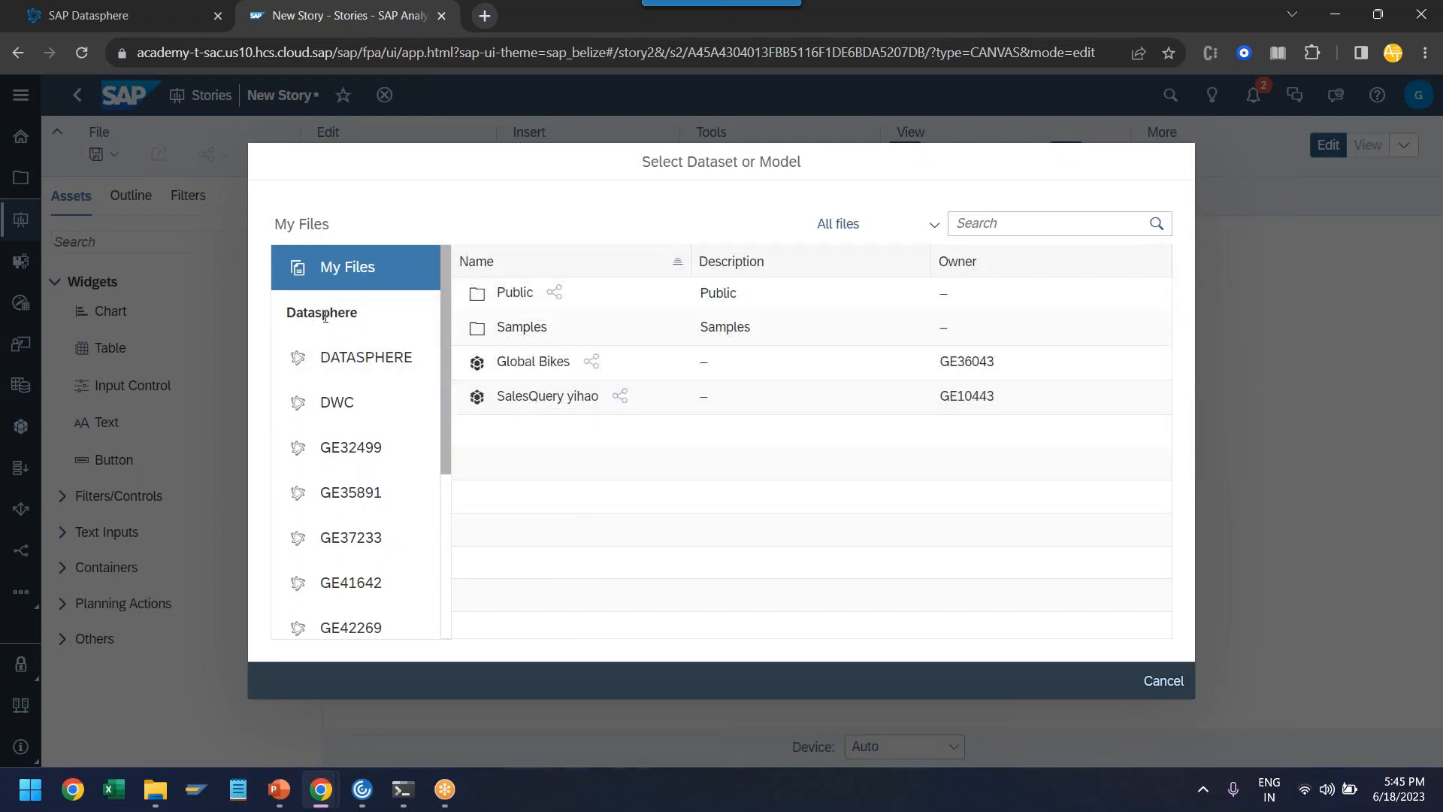
pyautogui.click(368, 451)
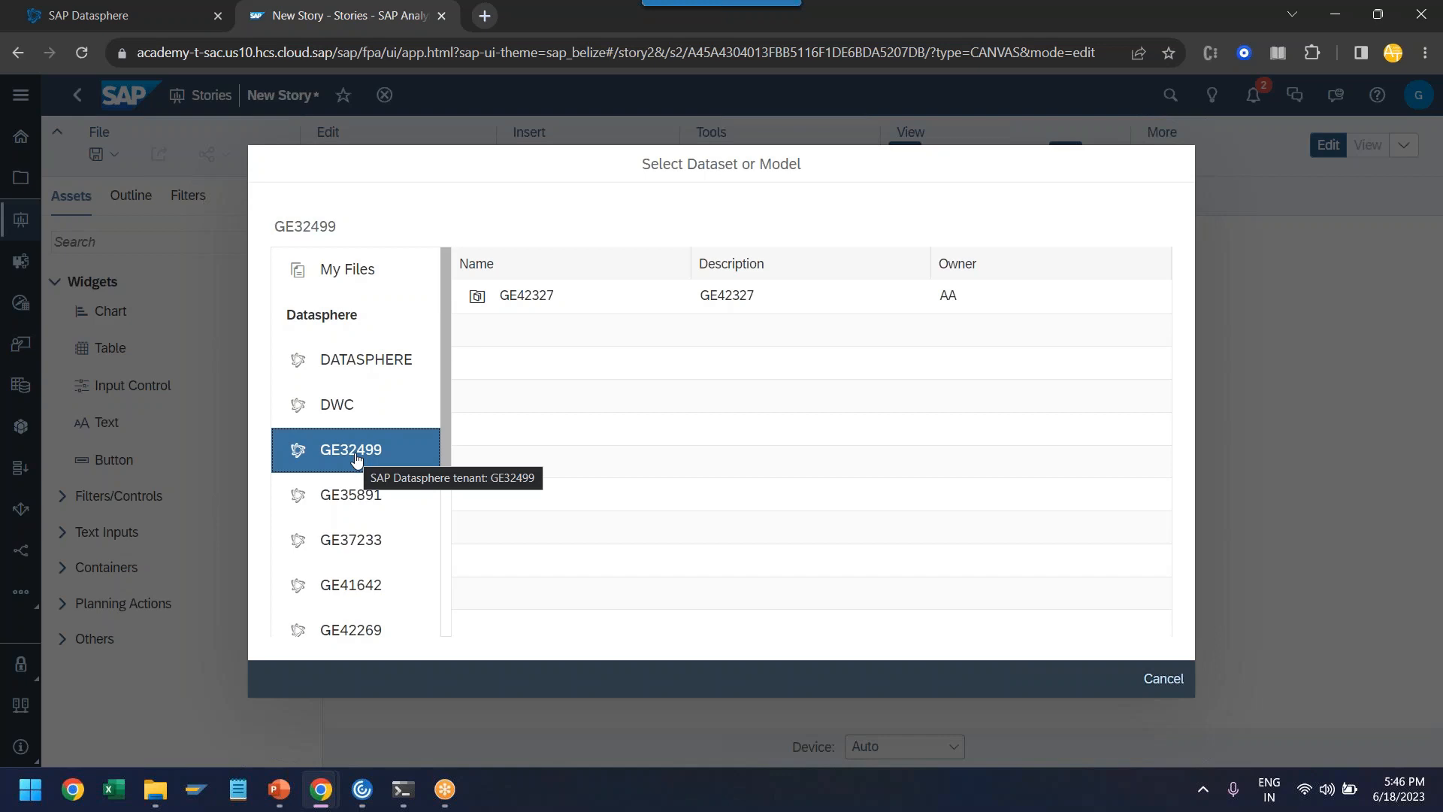
pyautogui.click(532, 297)
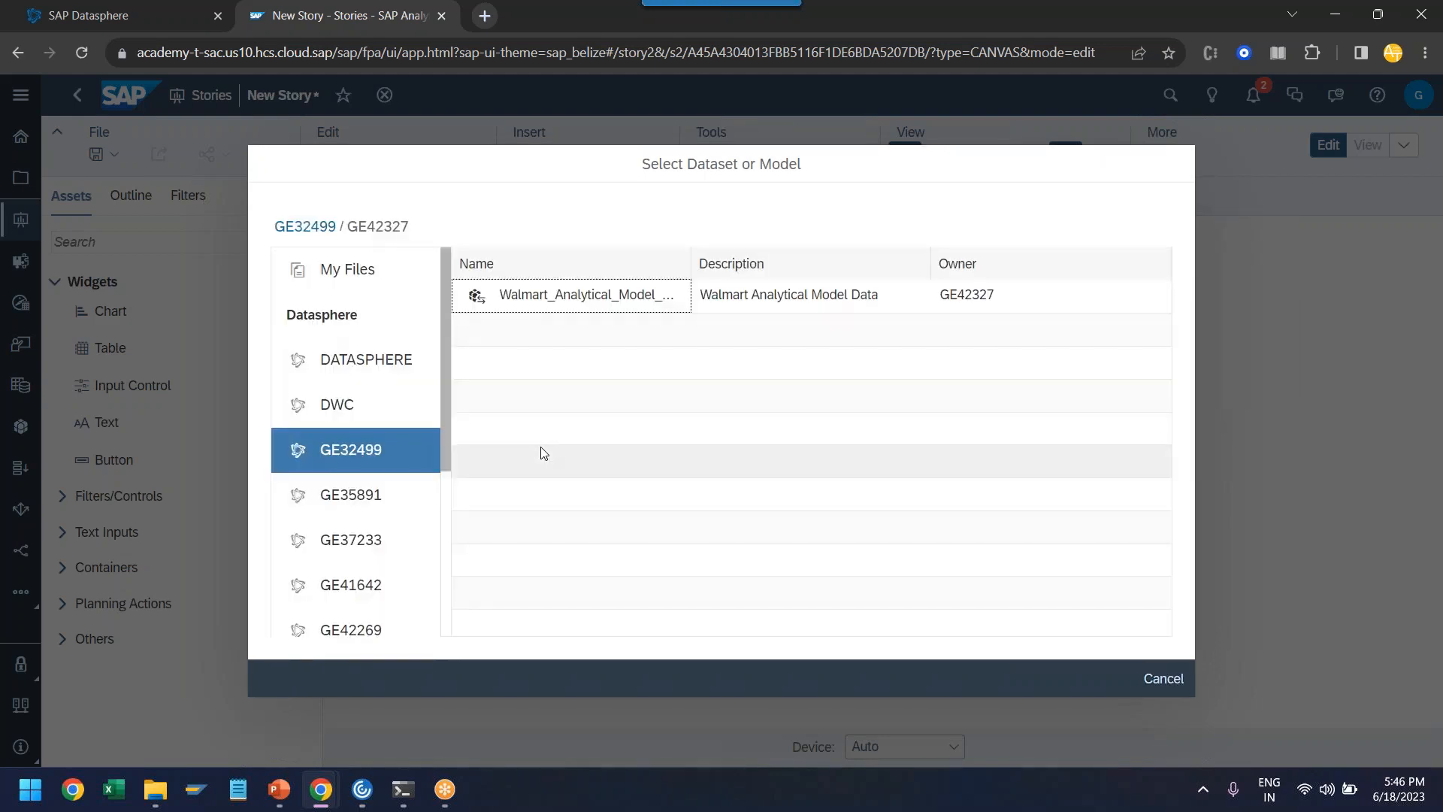
pyautogui.click(561, 297)
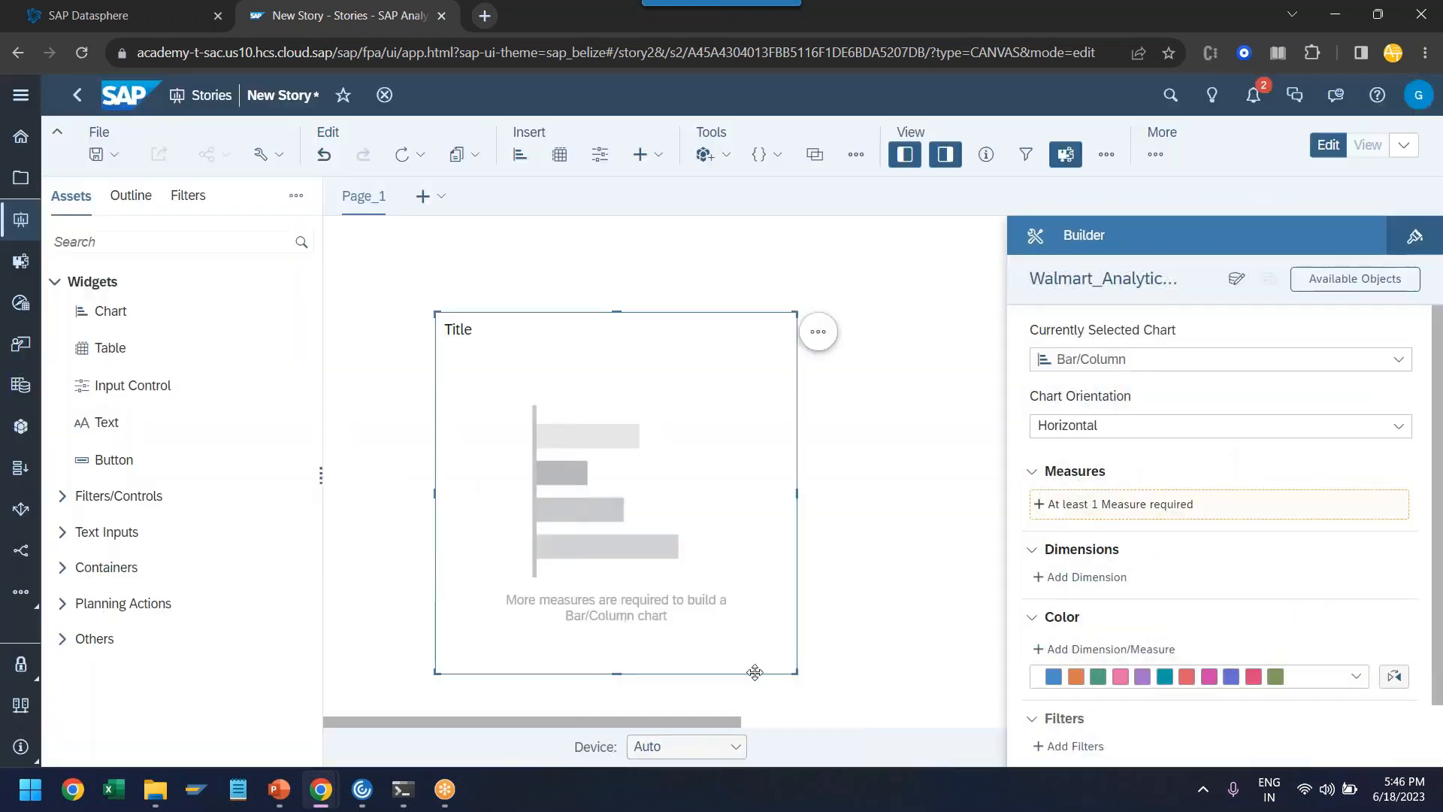
pyautogui.moveTo(754, 671); pyautogui.dragTo(639, 578)
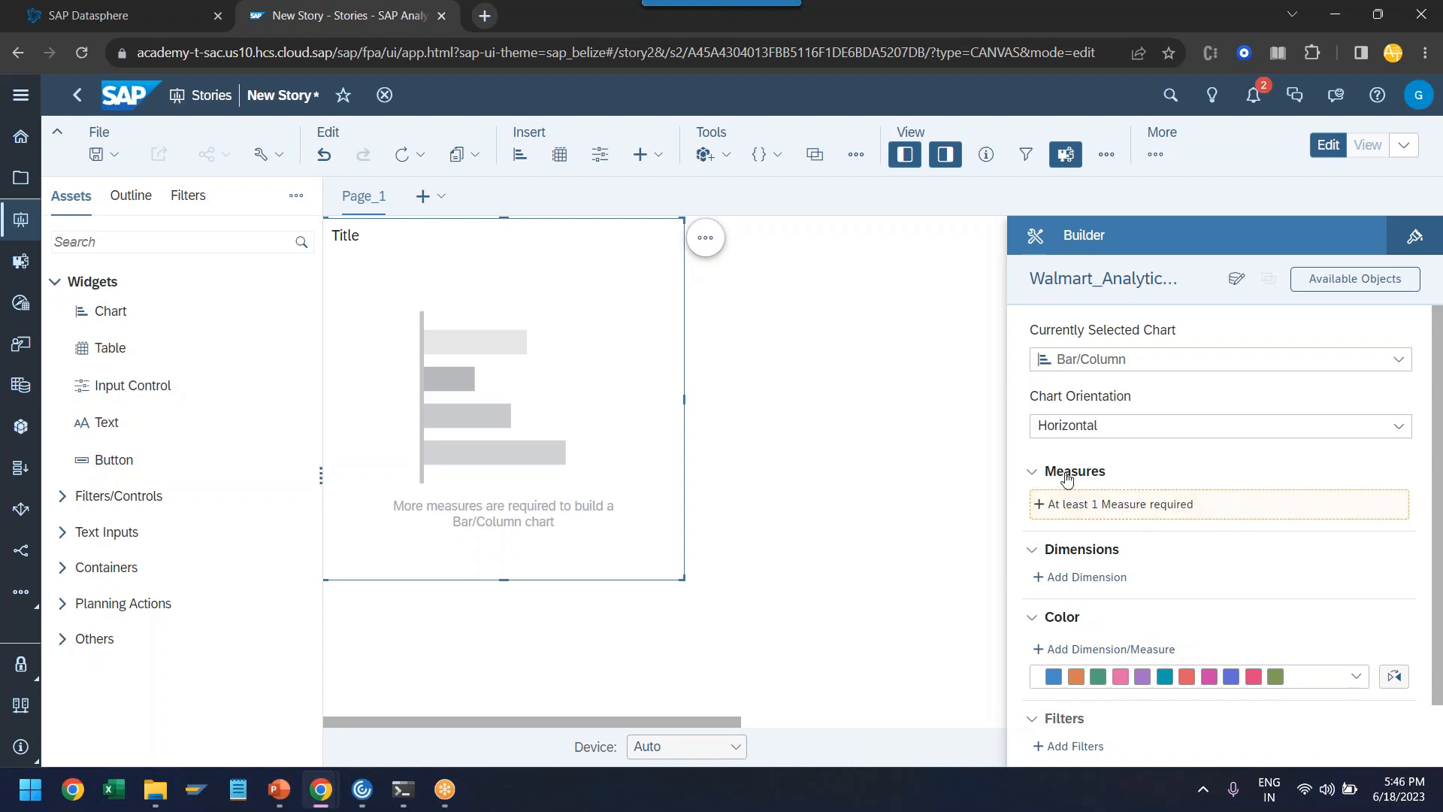
# - Build the bar chart with Total as its measure and Customer type as its dimension
pyautogui.click(1092, 511)
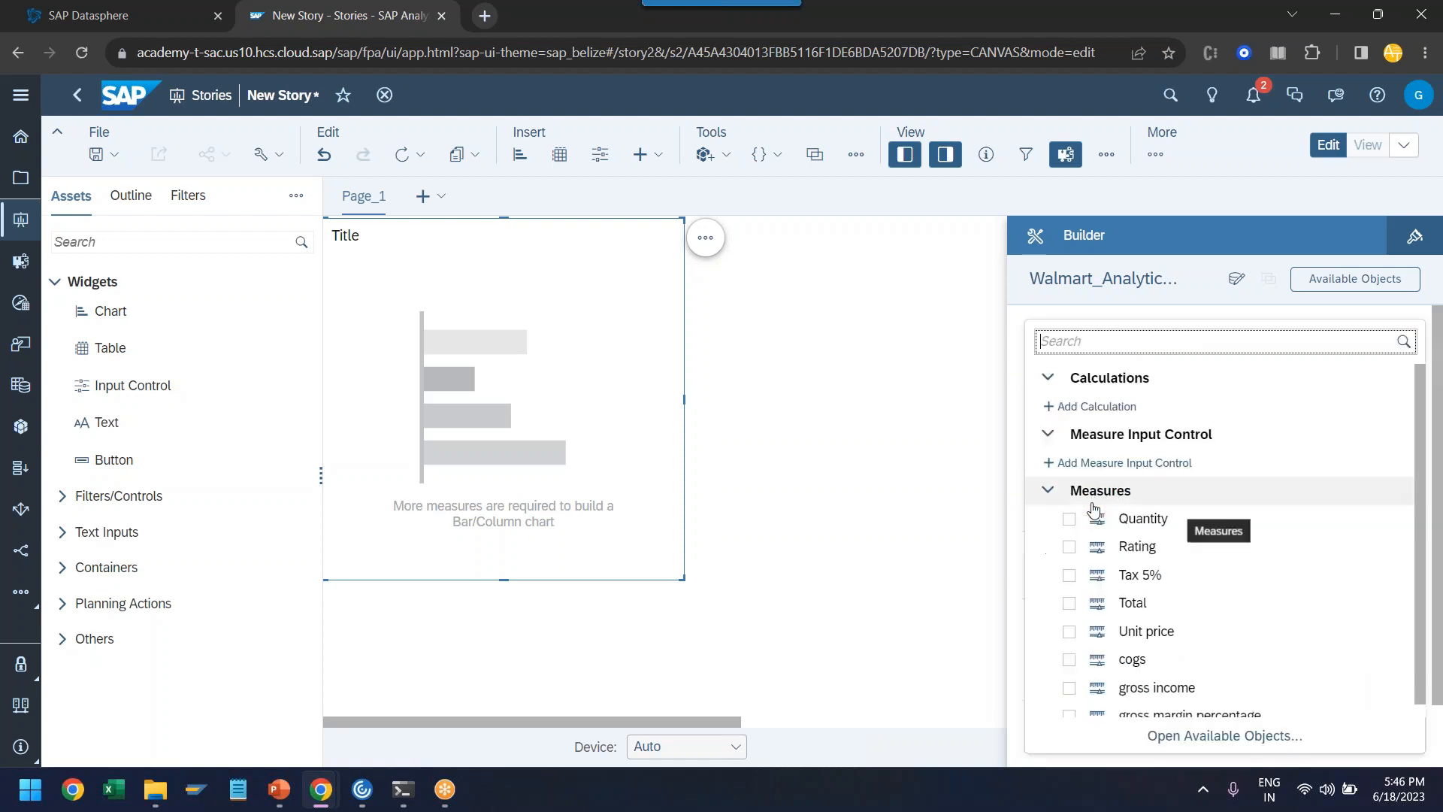
pyautogui.click(1069, 605)
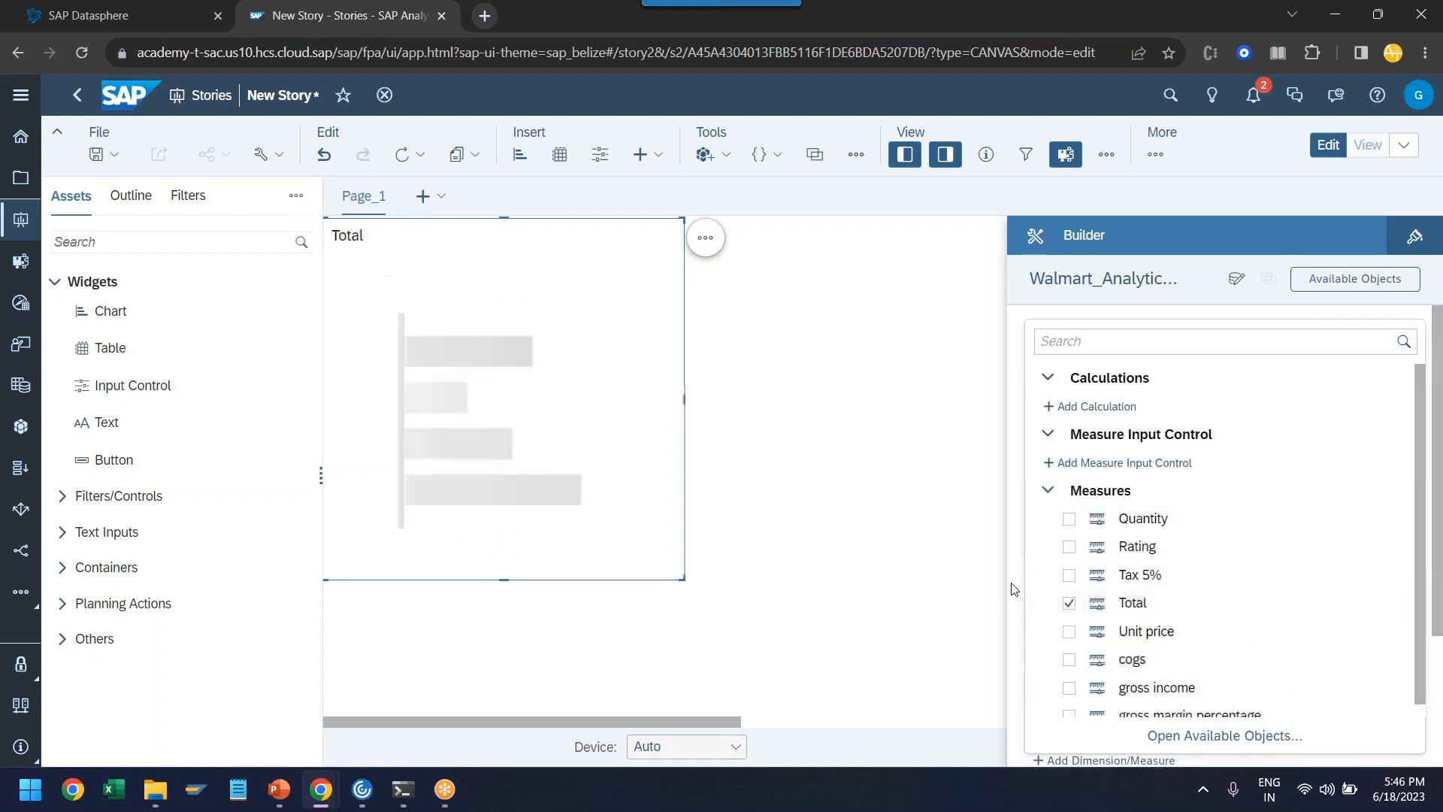
pyautogui.click(1012, 590)
pyautogui.click(1105, 601)
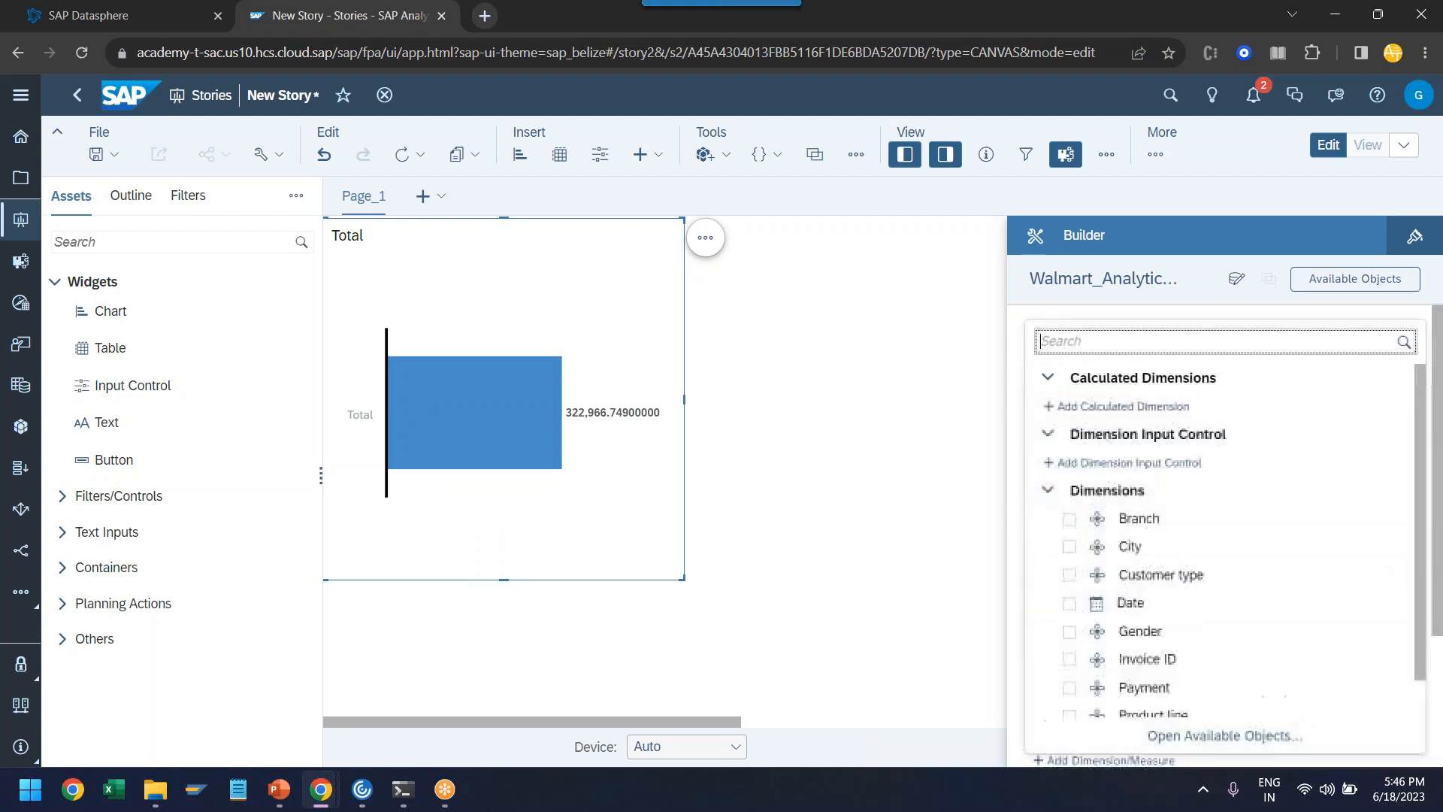
pyautogui.click(1069, 576)
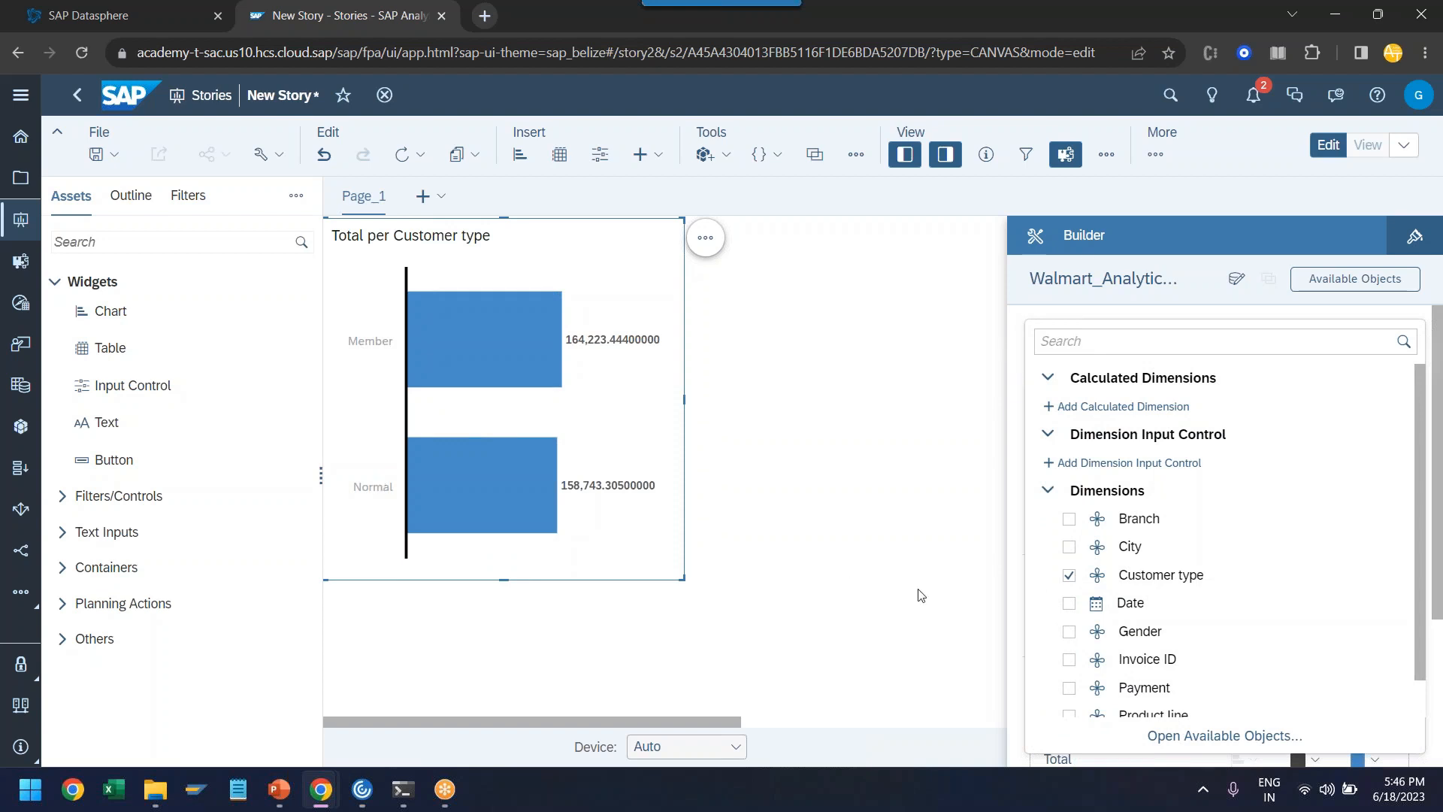
pyautogui.click(895, 589)
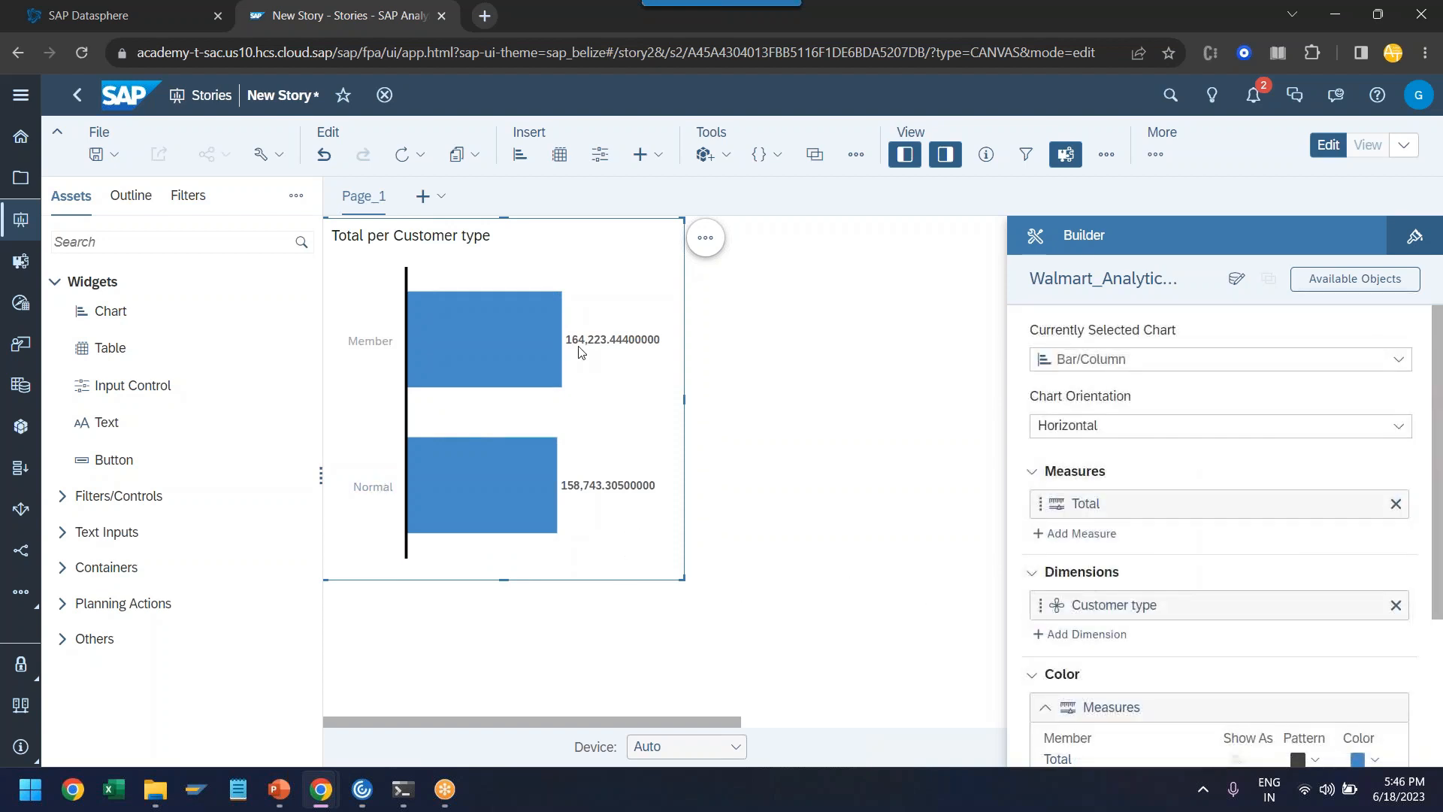
# - Resize the Total per Customer type chart so it is wider and shorter, and deselect it
pyautogui.moveTo(596, 346)
pyautogui.moveTo(683, 579); pyautogui.dragTo(747, 506)
pyautogui.click(746, 558)
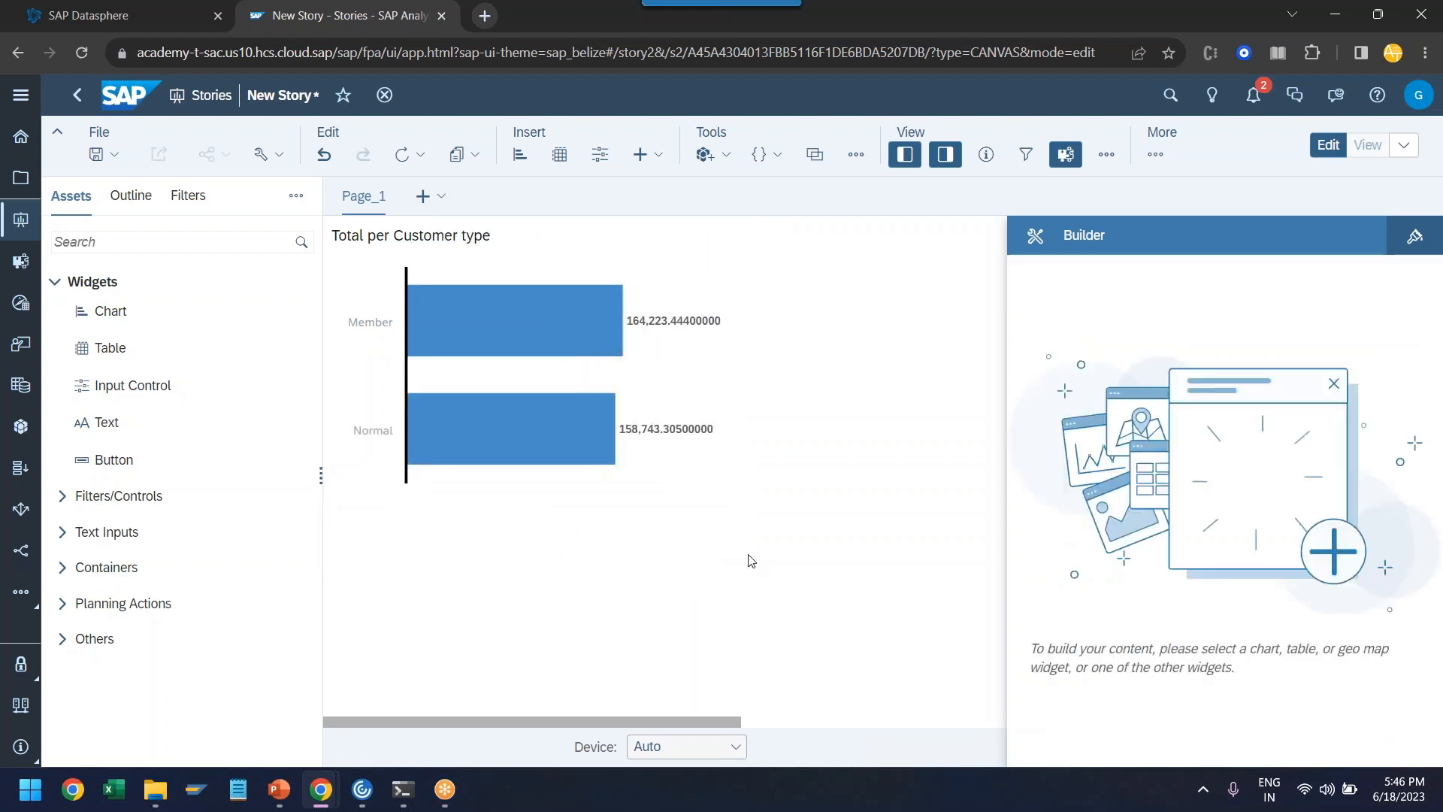
# - Add a second bar chart beside the first one, with Total as its measure and City as its dimension
pyautogui.moveTo(232, 313); pyautogui.dragTo(856, 278)
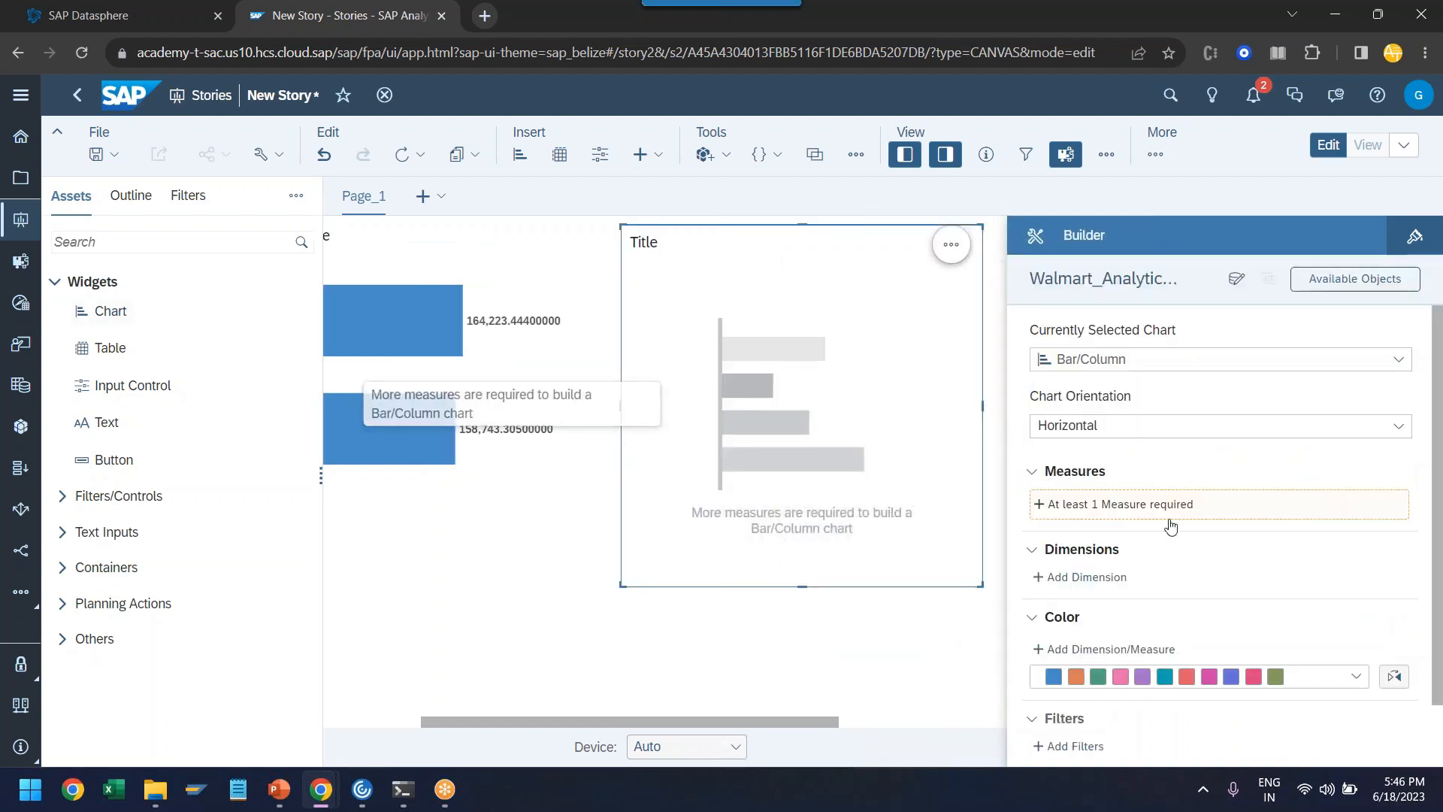
pyautogui.click(1110, 505)
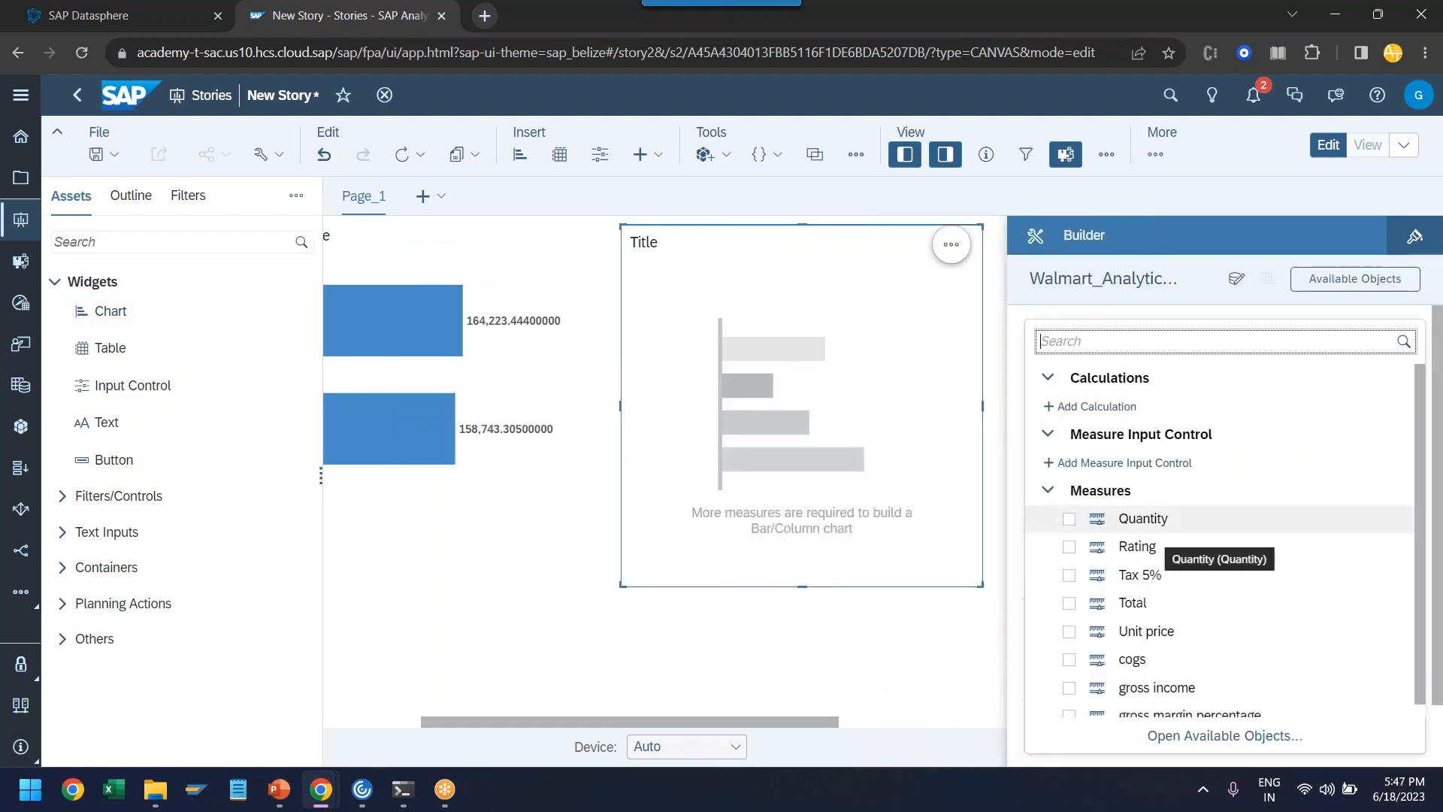
pyautogui.click(1067, 603)
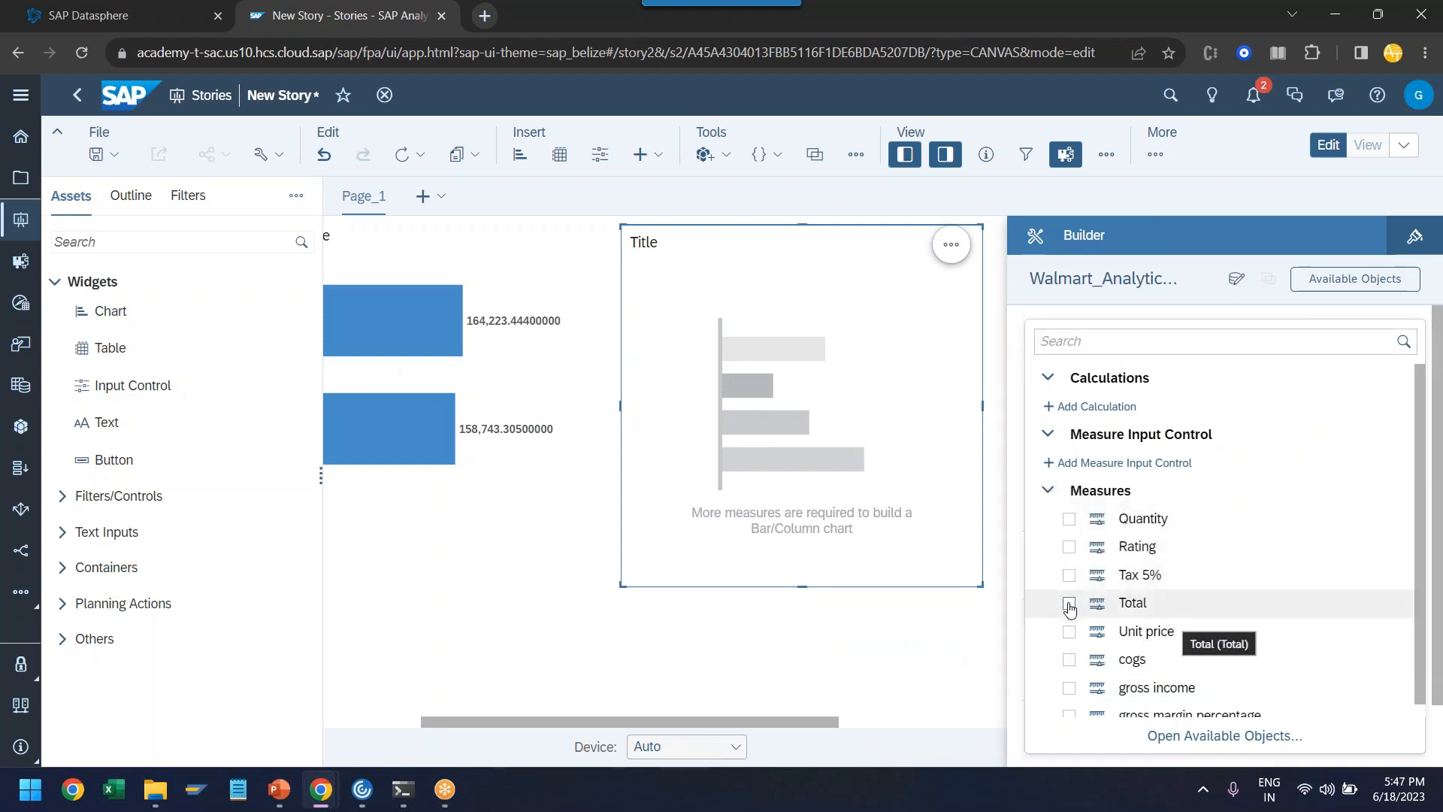
pyautogui.click(1022, 577)
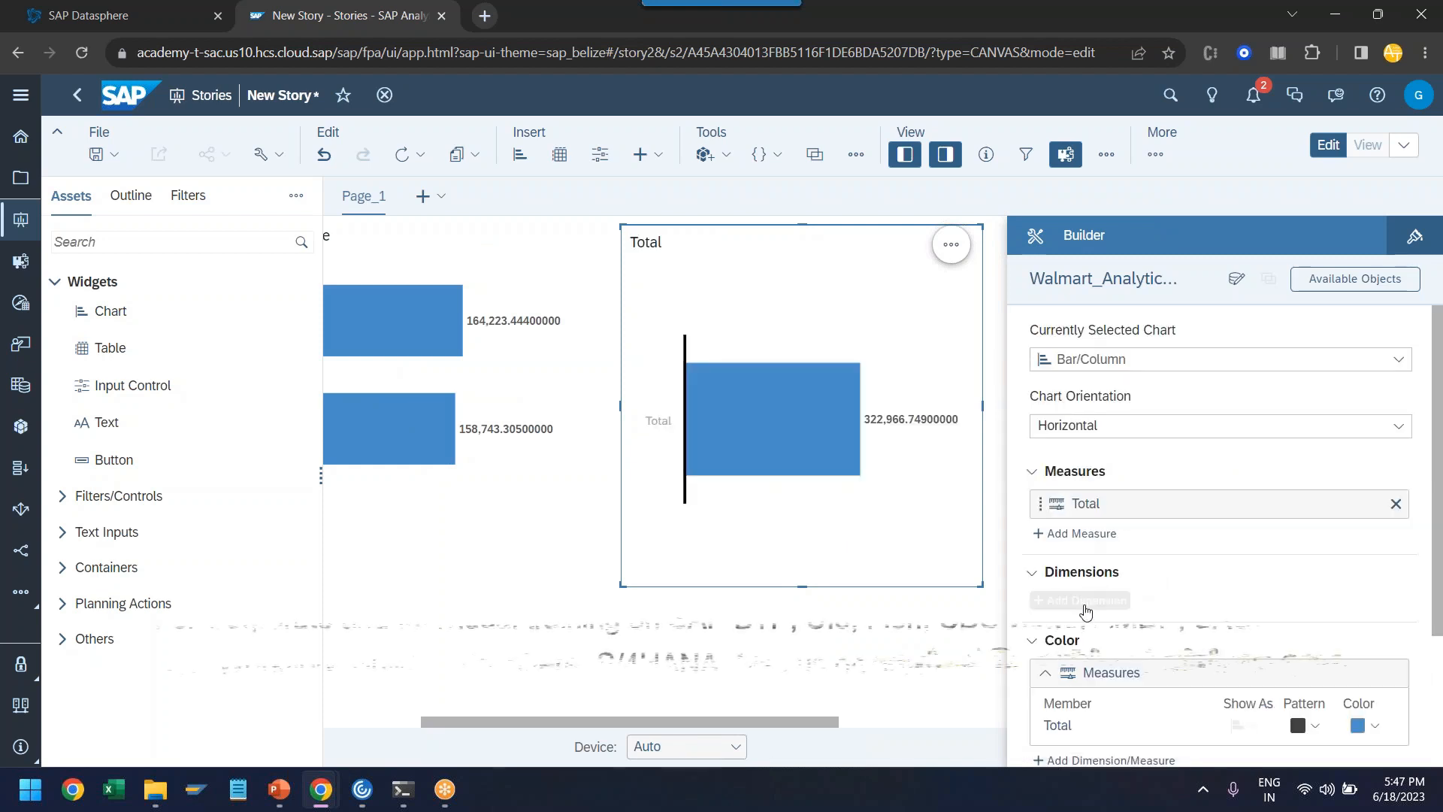
pyautogui.click(1086, 599)
pyautogui.click(1070, 547)
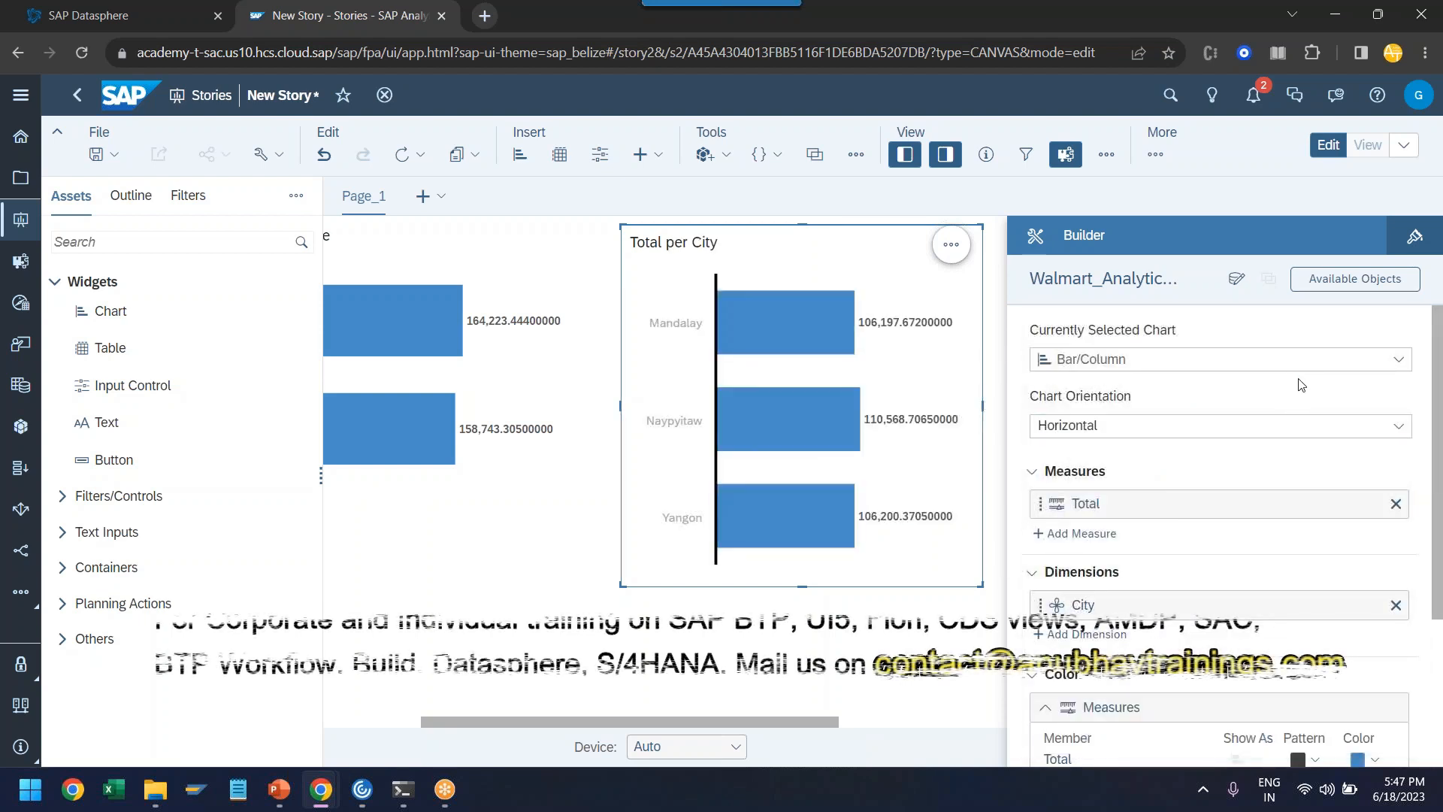
# - Change the Total per City chart to a pie and fit it directly beside the customer type chart at a matching height
pyautogui.click(1395, 358)
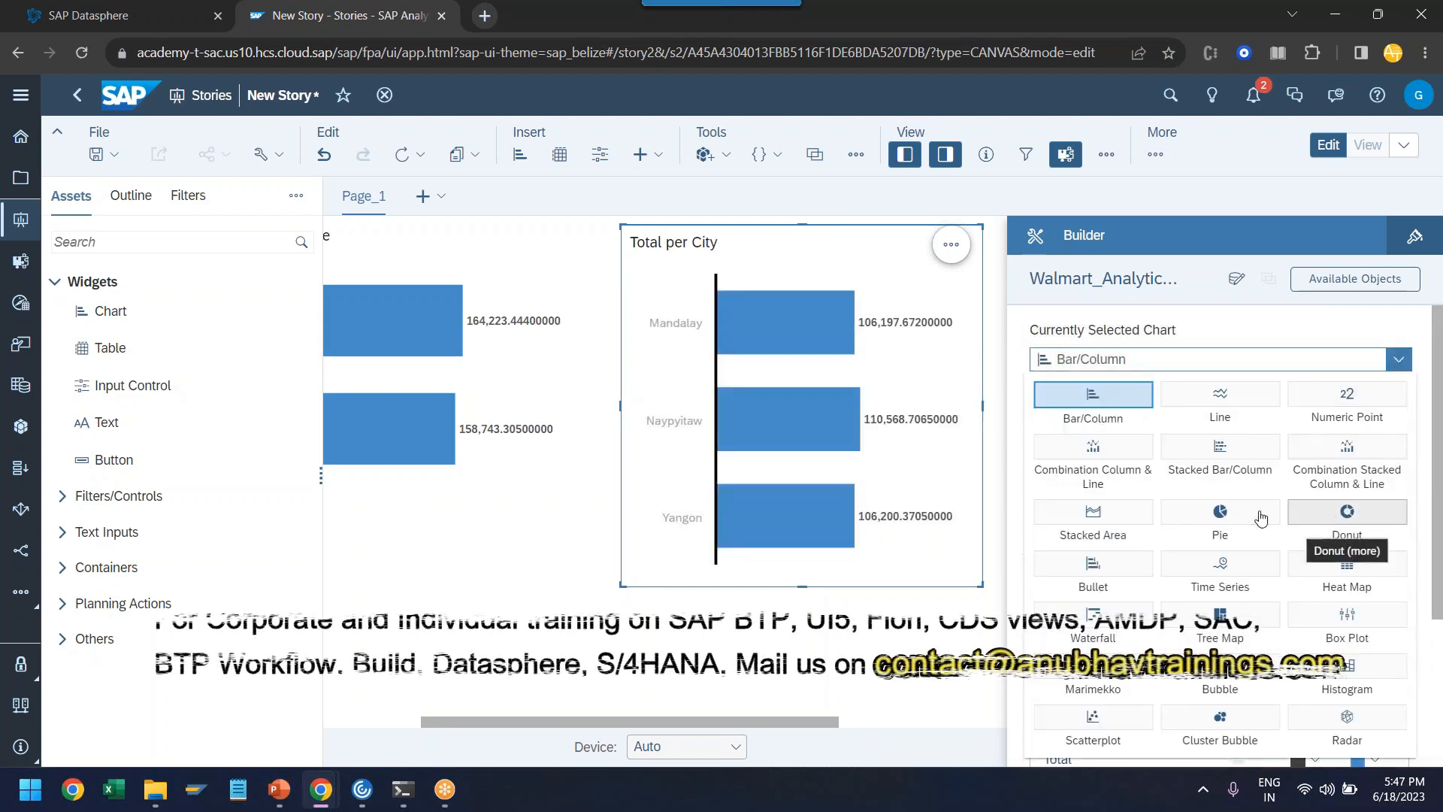
pyautogui.click(1220, 512)
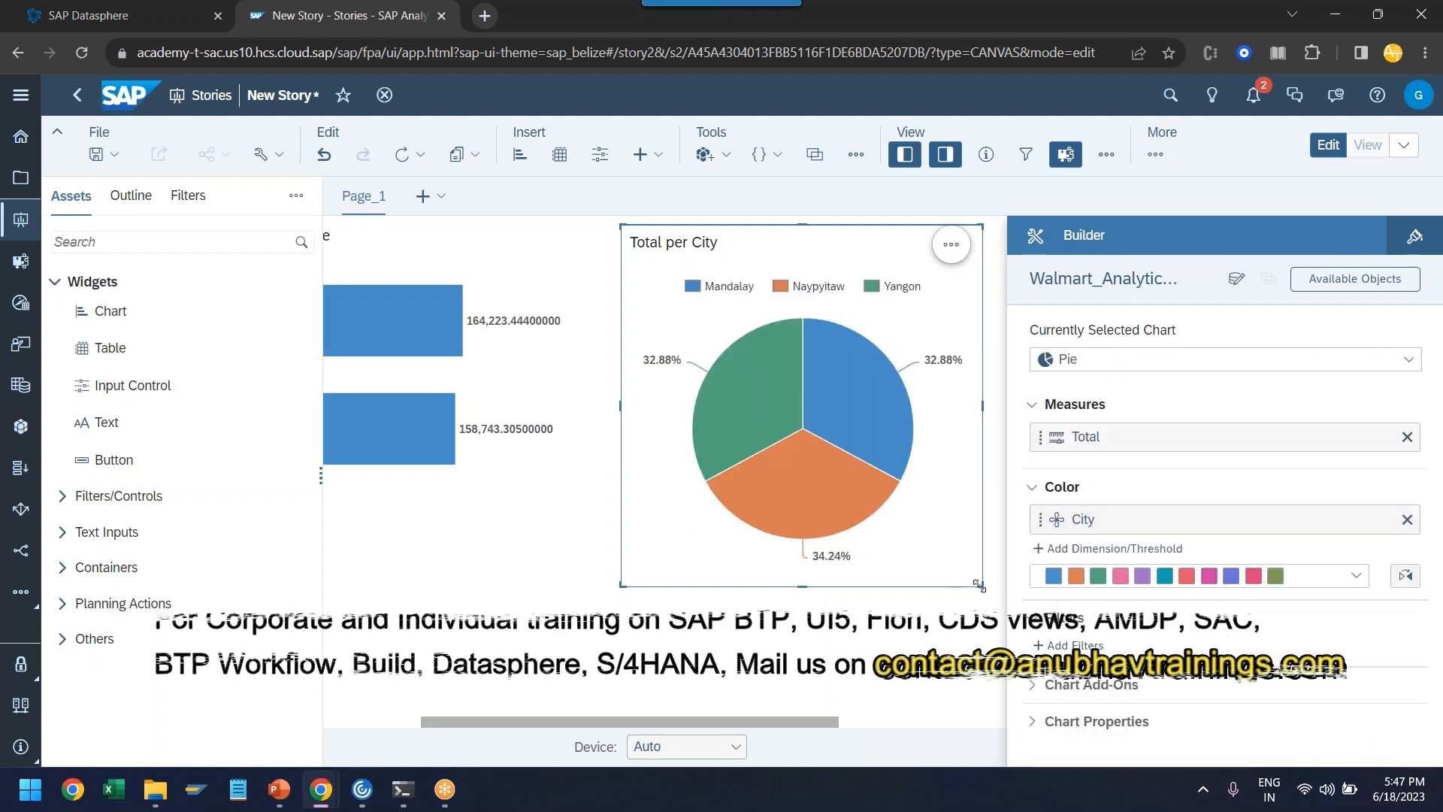
pyautogui.moveTo(945, 583); pyautogui.dragTo(970, 557)
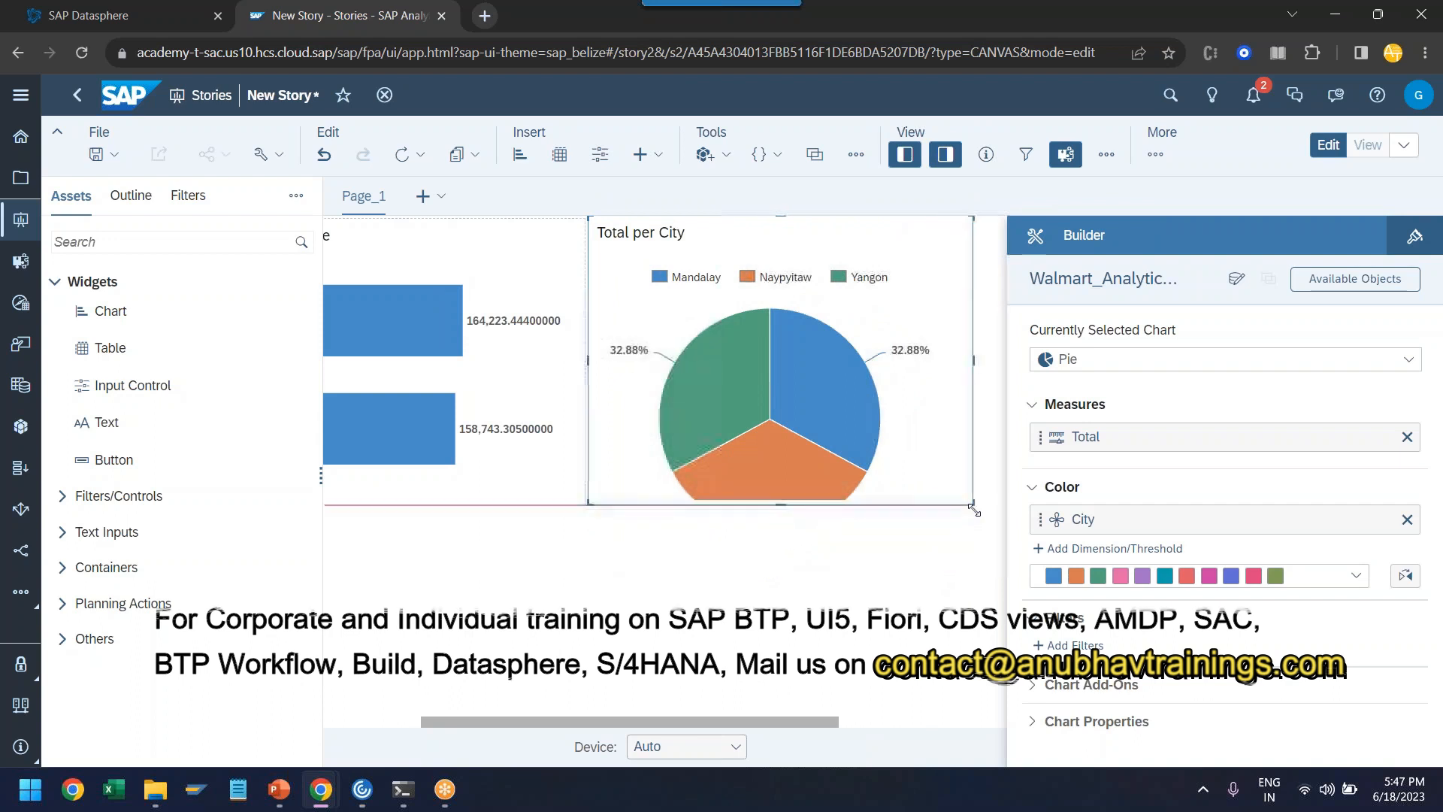
pyautogui.click(971, 558)
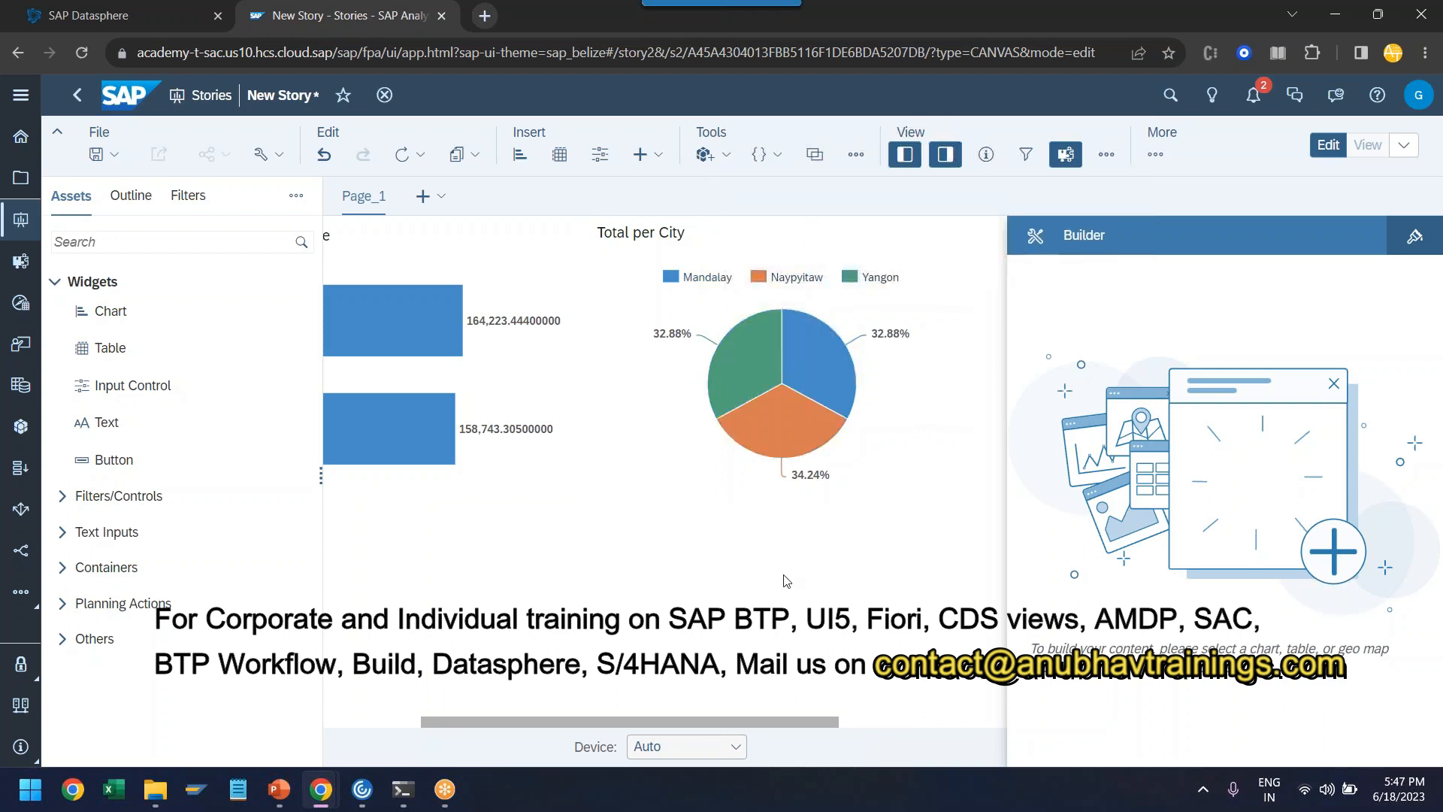
# - Insert a table from Walmart_Analytical_Model_Data below the charts, with City, Customer type and Invoice ID as its row dimensions
pyautogui.moveTo(754, 724); pyautogui.dragTo(652, 724)
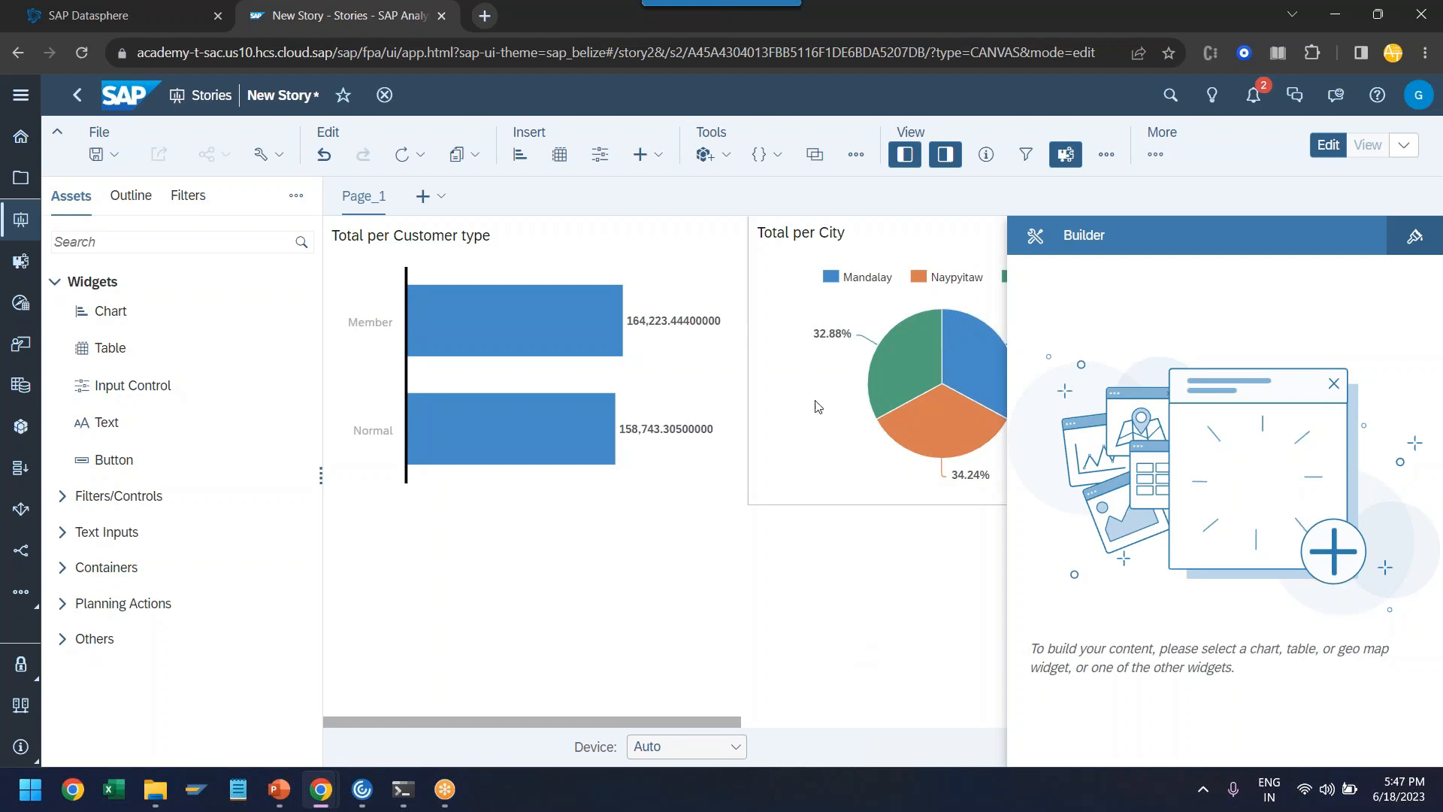
pyautogui.click(559, 155)
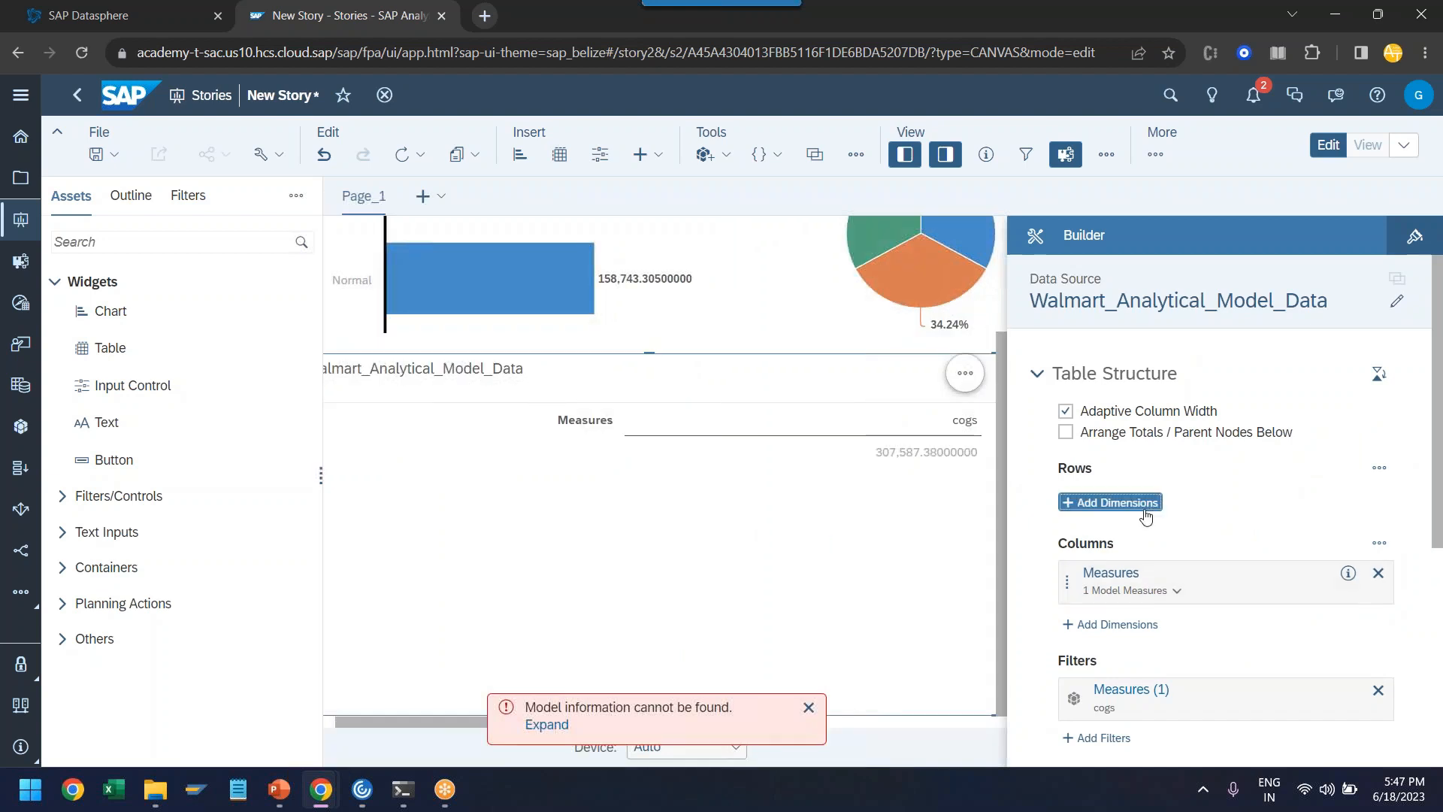
pyautogui.click(1111, 502)
pyautogui.scroll(-1, 1111, 669)
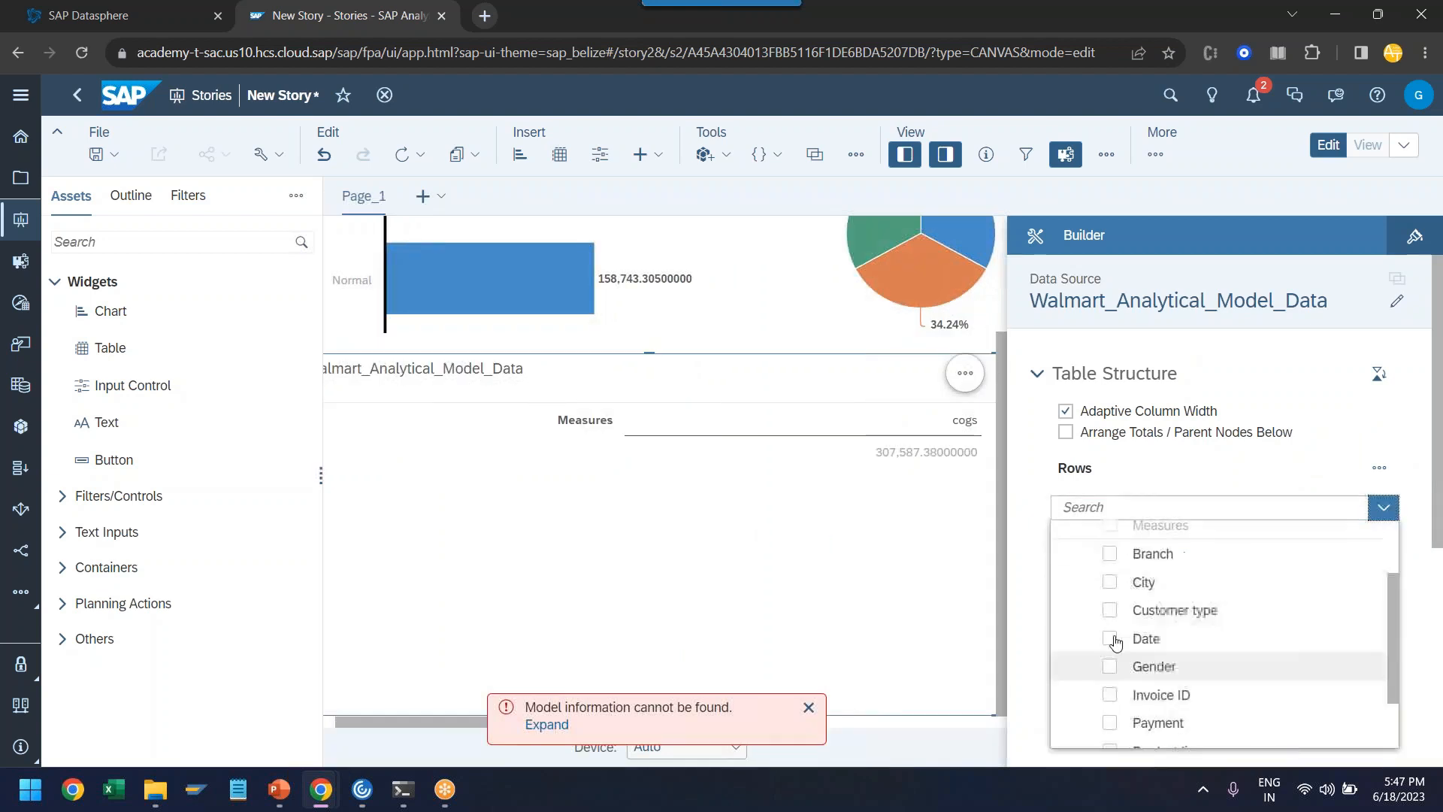
pyautogui.click(1110, 582)
pyautogui.click(1111, 614)
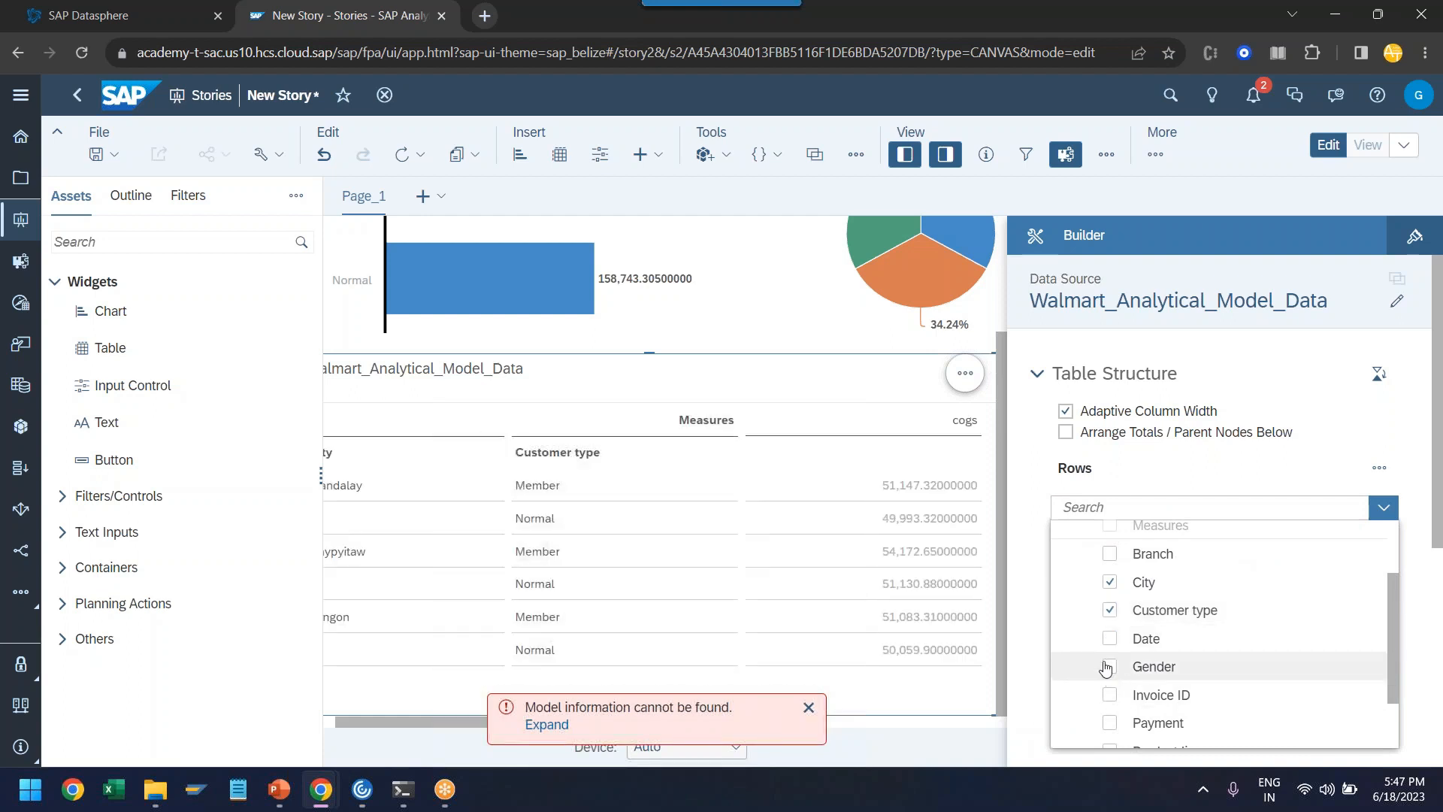
pyautogui.scroll(-2, 1112, 669)
pyautogui.click(1111, 618)
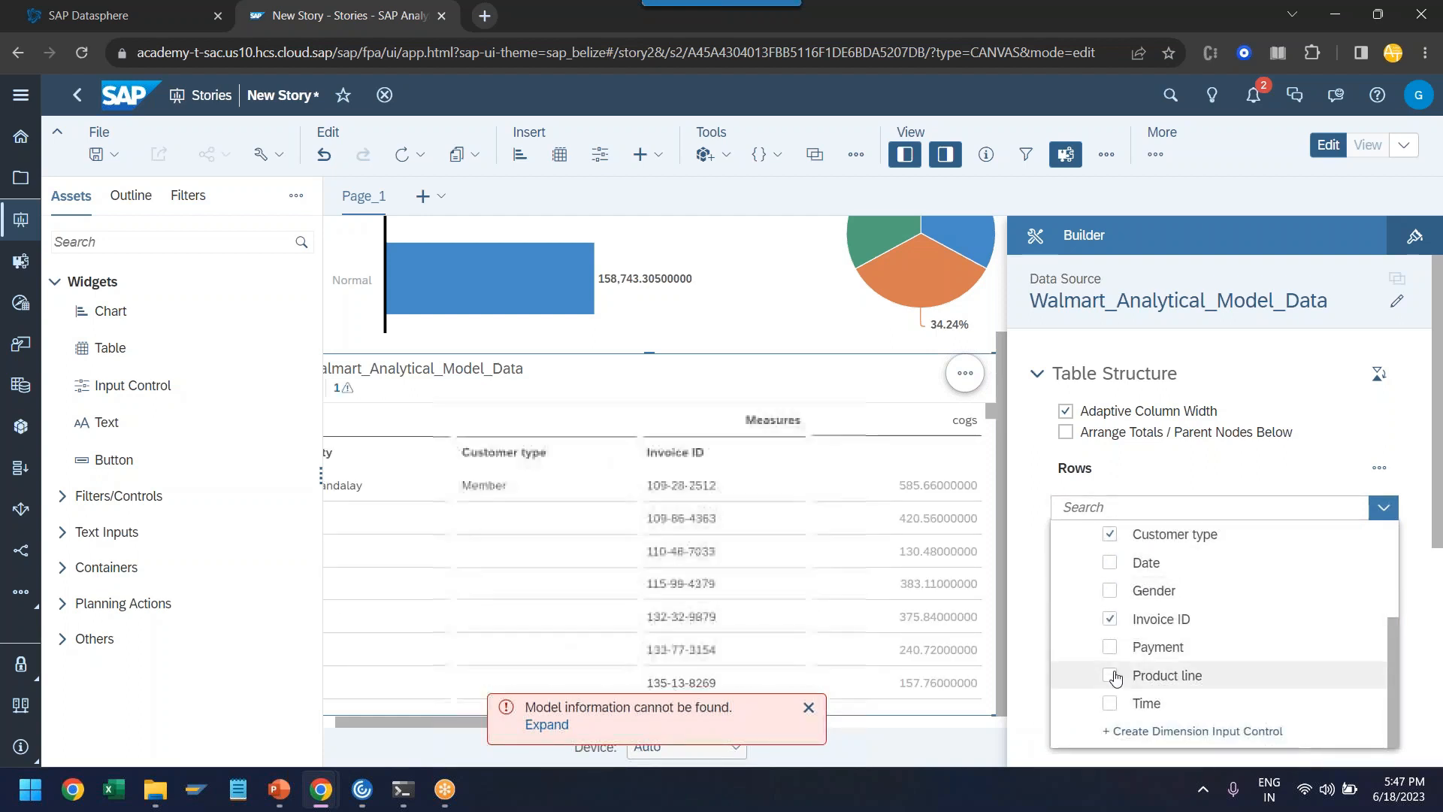
pyautogui.click(1031, 648)
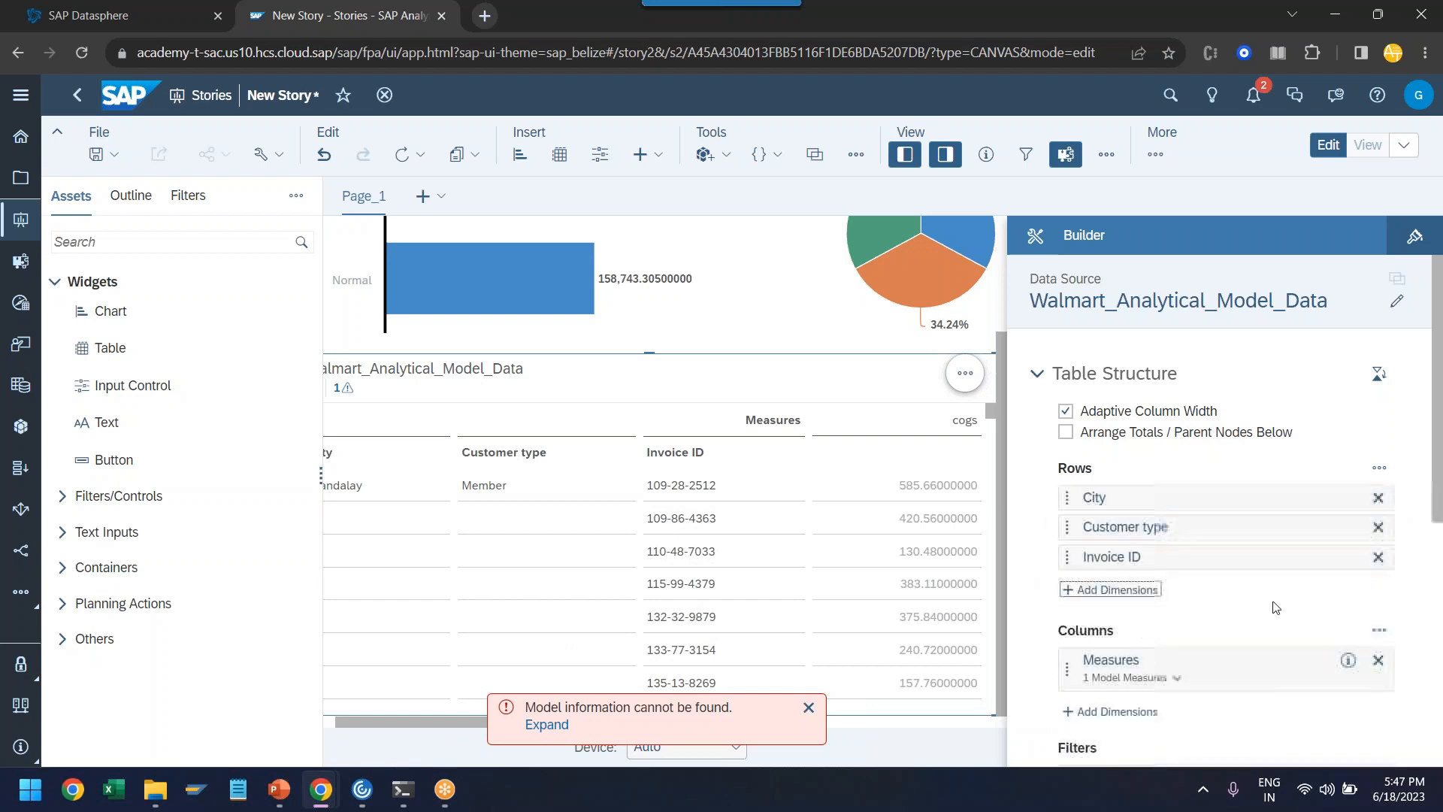
# - Add Quantity and Total to the table's measures alongside cogs
pyautogui.click(1317, 661)
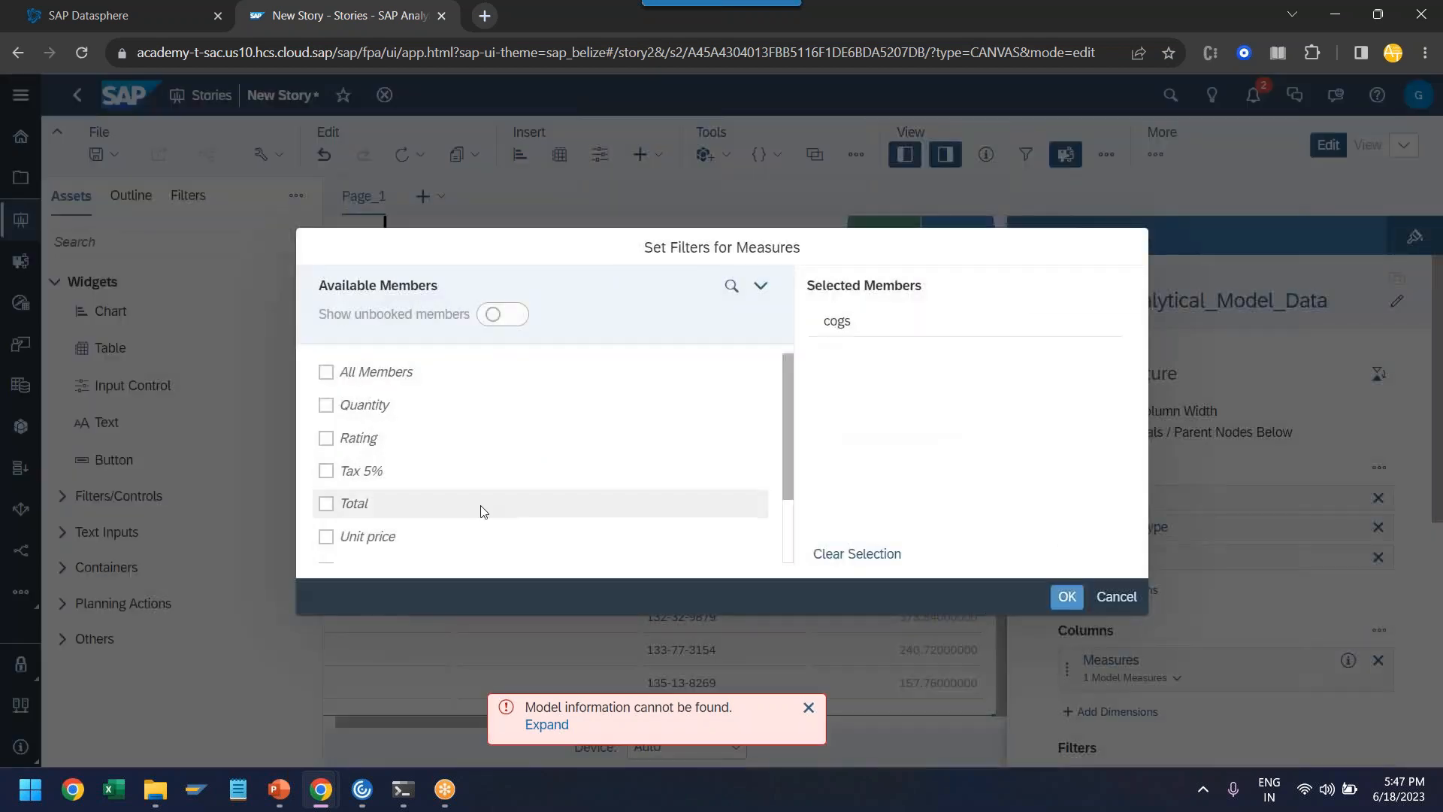
pyautogui.click(325, 405)
pyautogui.click(327, 505)
pyautogui.click(326, 536)
pyautogui.click(1065, 598)
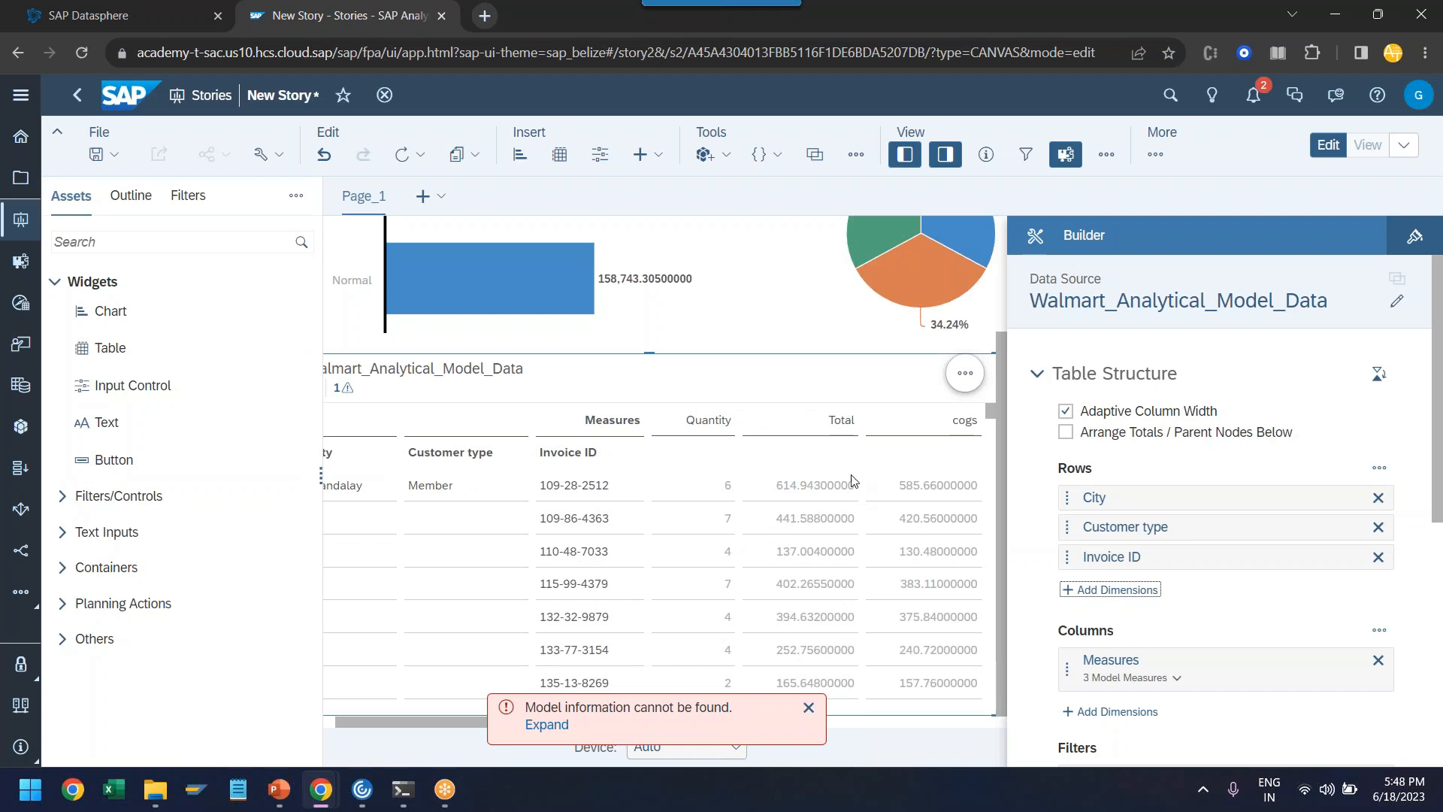
pyautogui.click(1414, 236)
pyautogui.scroll(-12, 1335, 518)
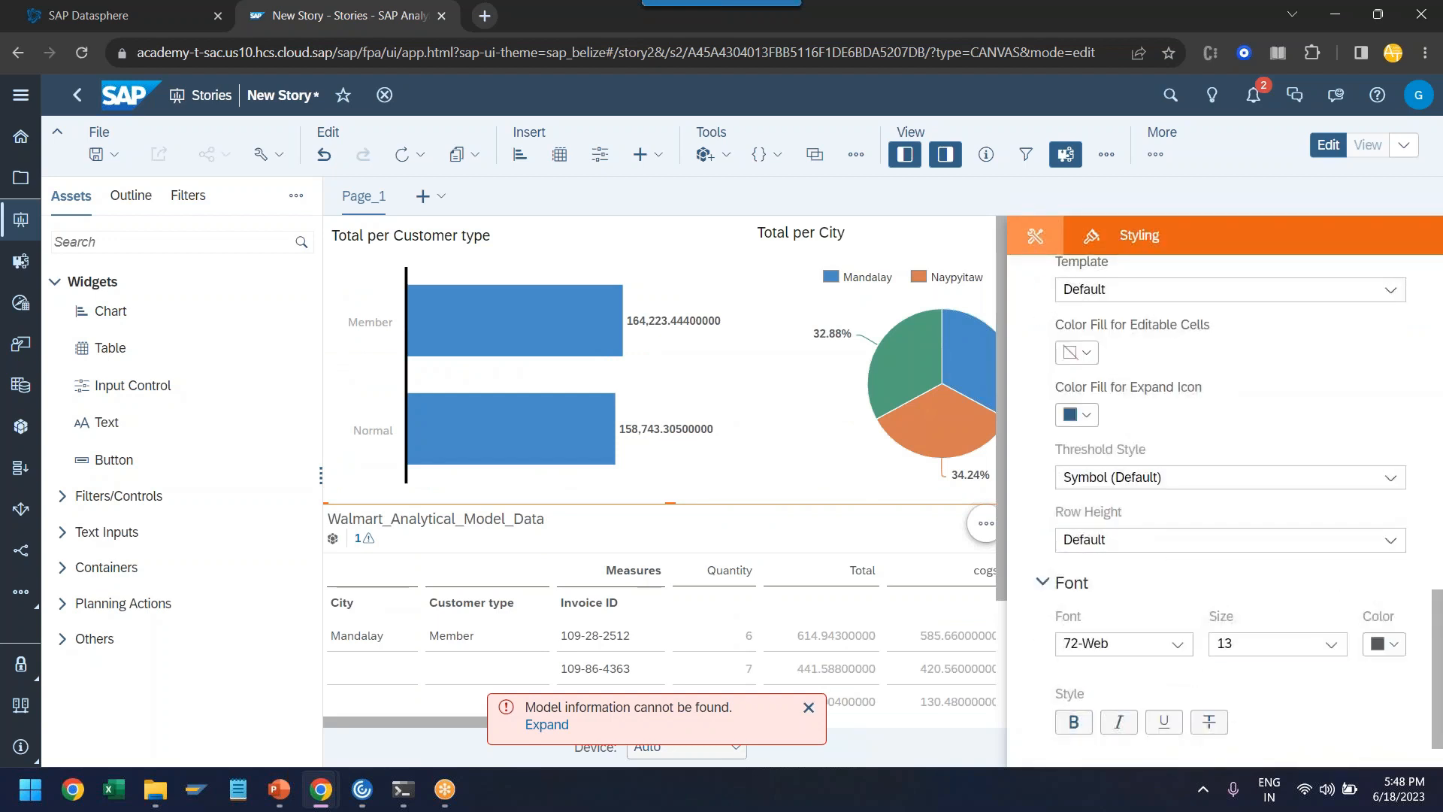
pyautogui.scroll(4, 1163, 571)
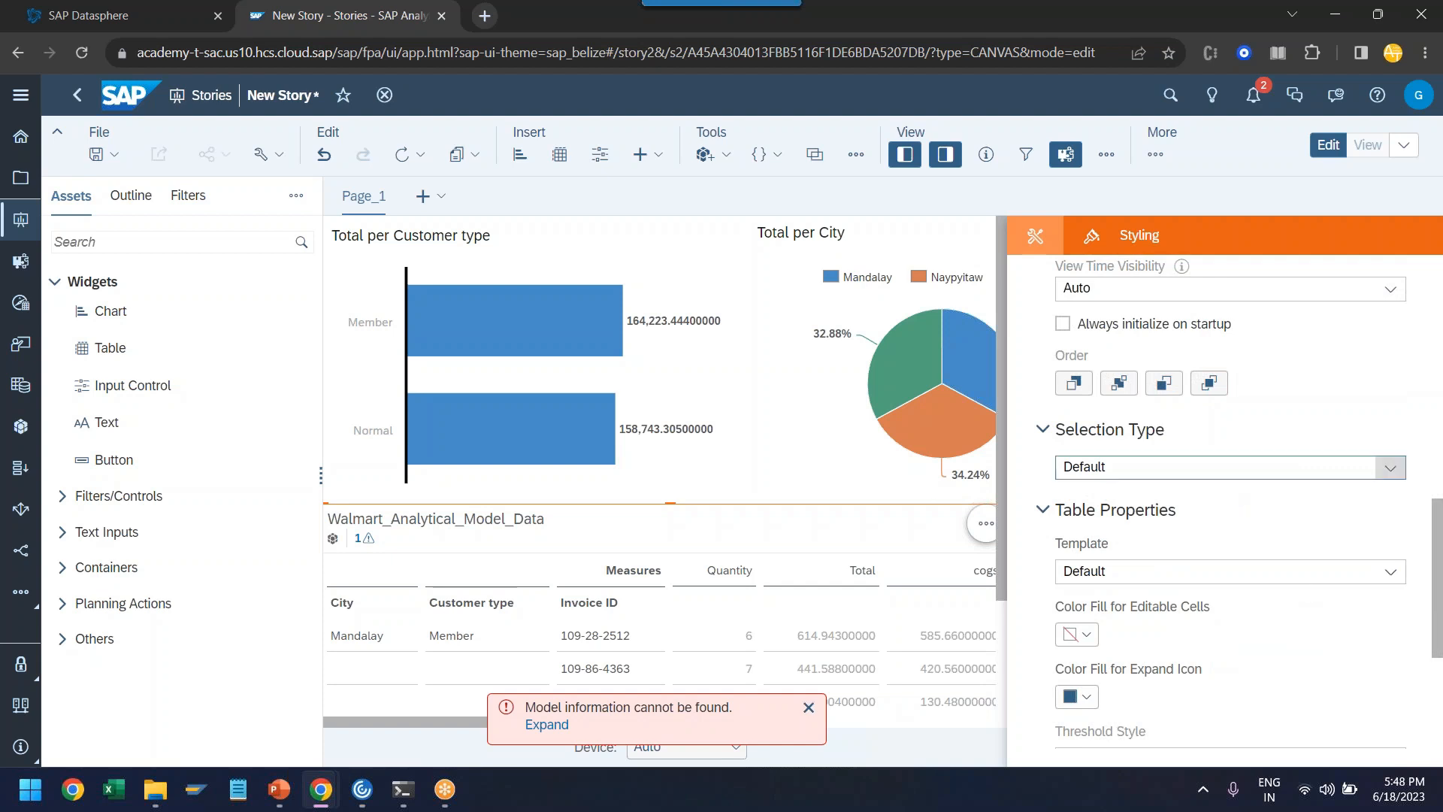
pyautogui.click(1036, 239)
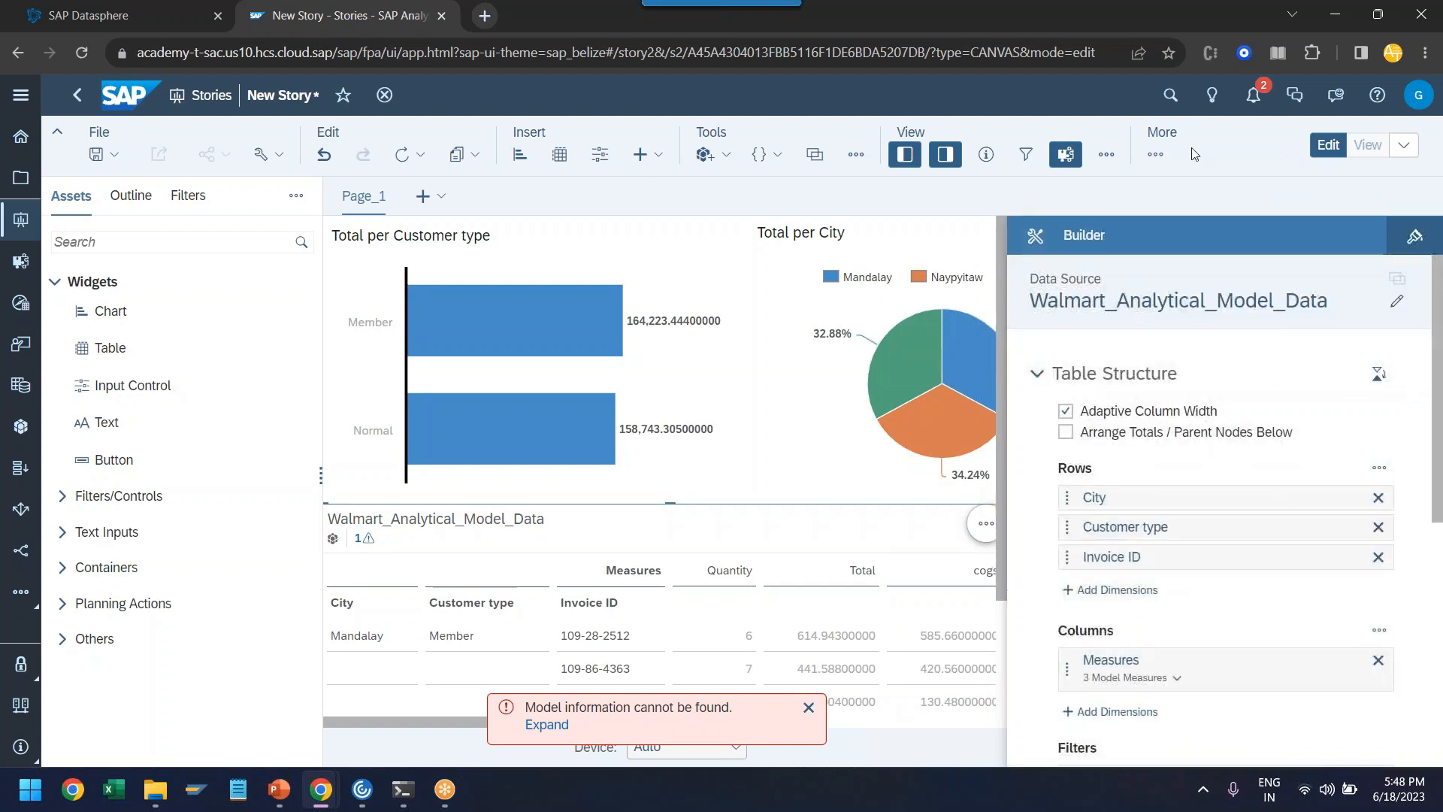
pyautogui.click(1402, 240)
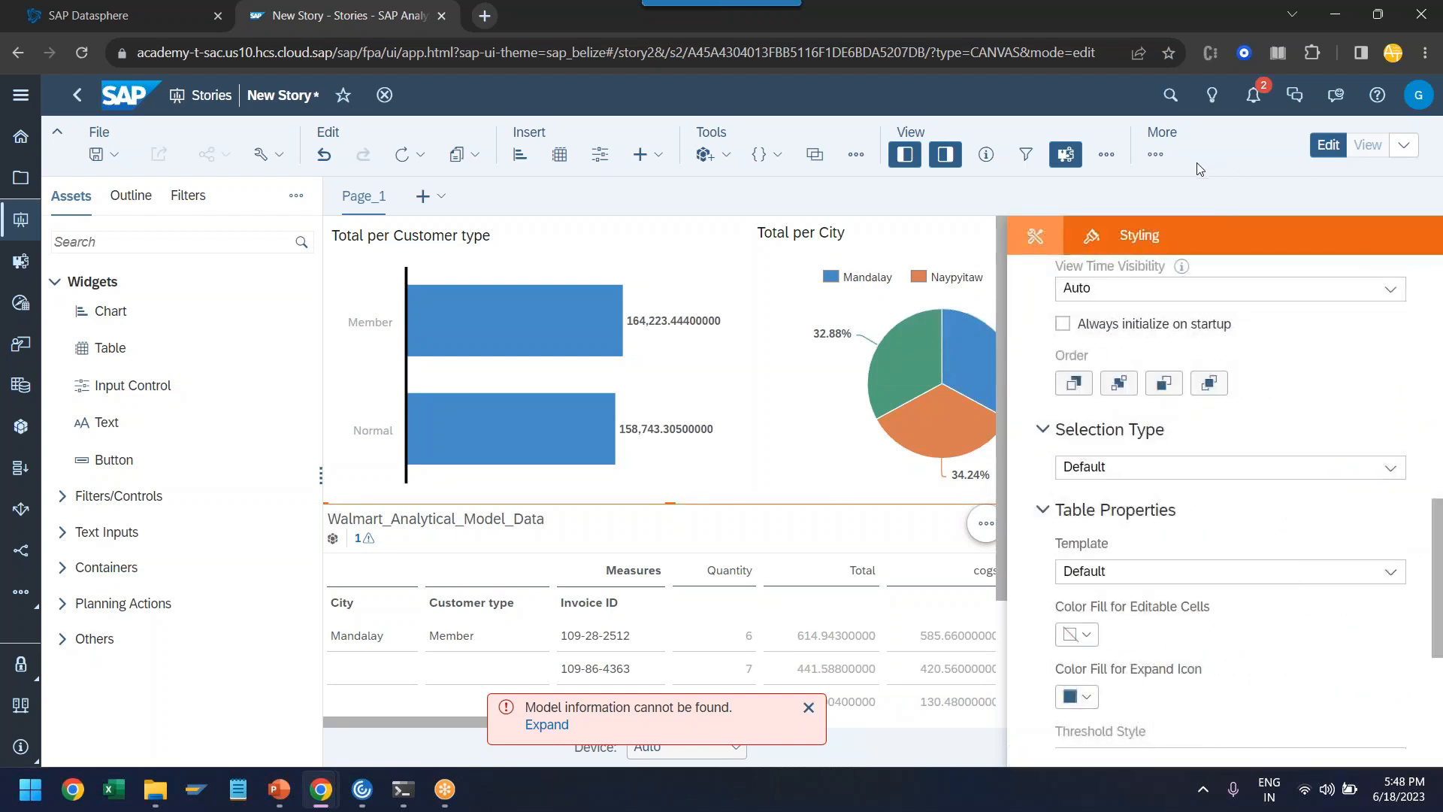
# - Widen the table so it spans the full width of the two charts above it
pyautogui.hotkey('ctrl', '-')
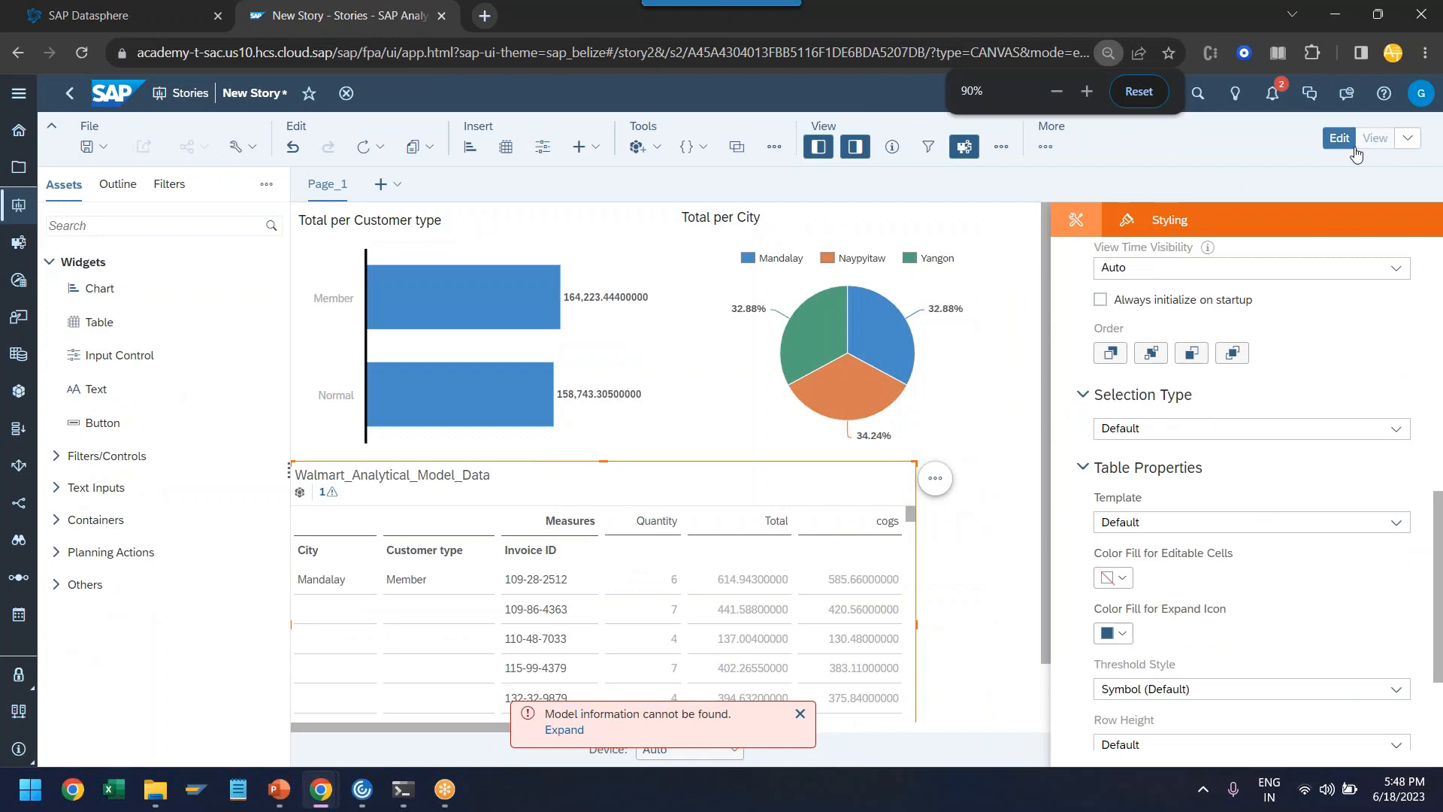
pyautogui.click(1374, 138)
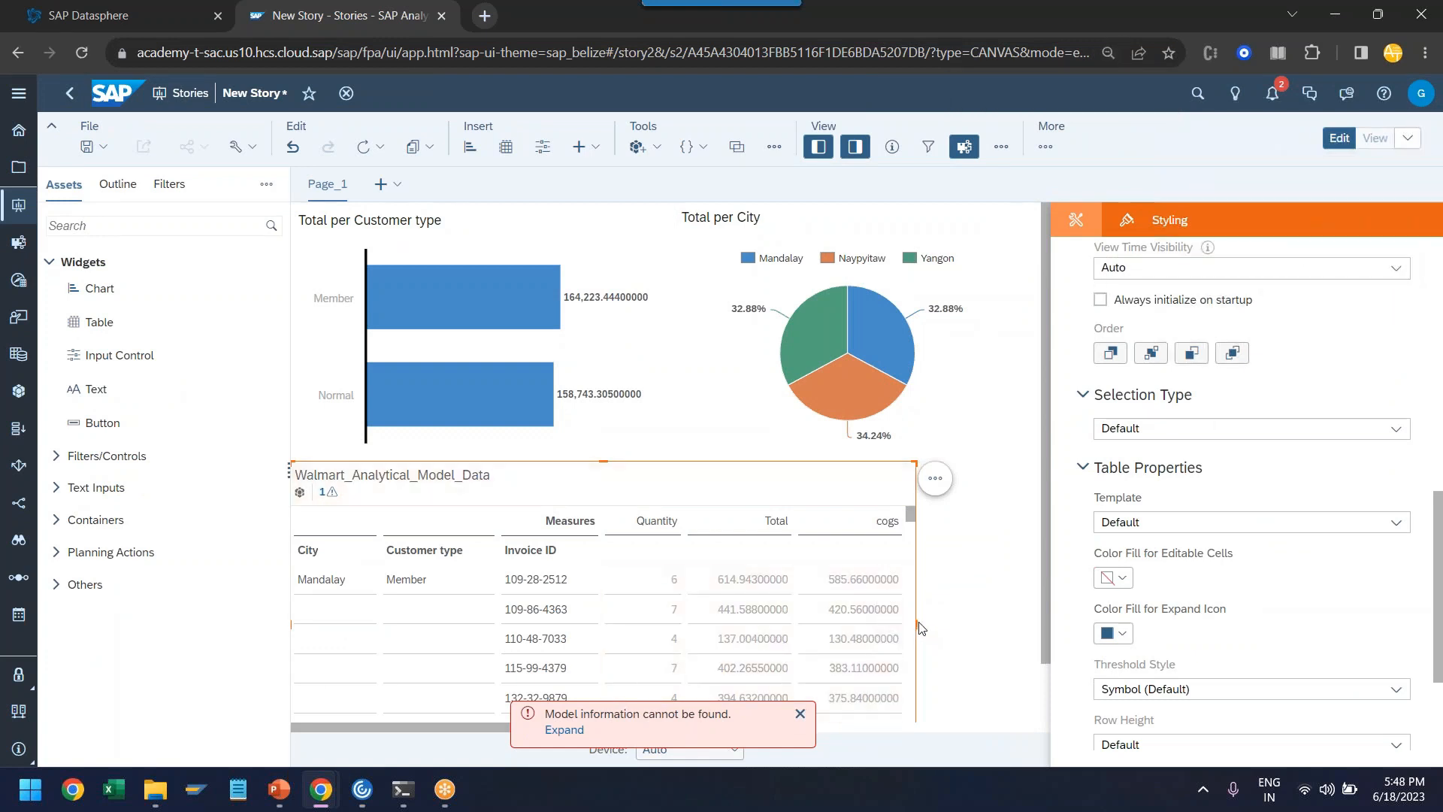
pyautogui.moveTo(916, 624); pyautogui.dragTo(1020, 617)
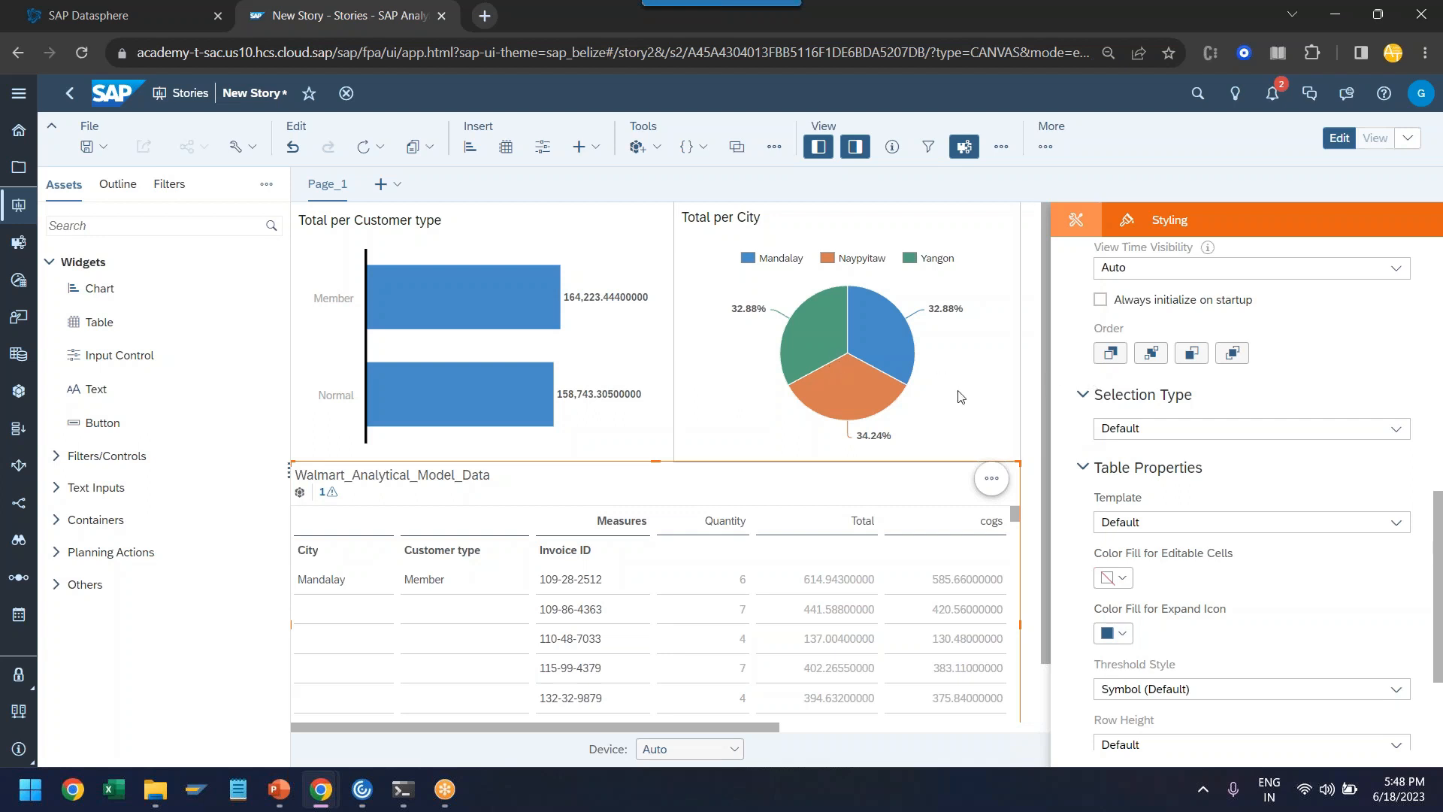
# - Switch to SAP Datasphere, open the walmart_invoices local table from the Data Builder and preview its data
pyautogui.click(155, 19)
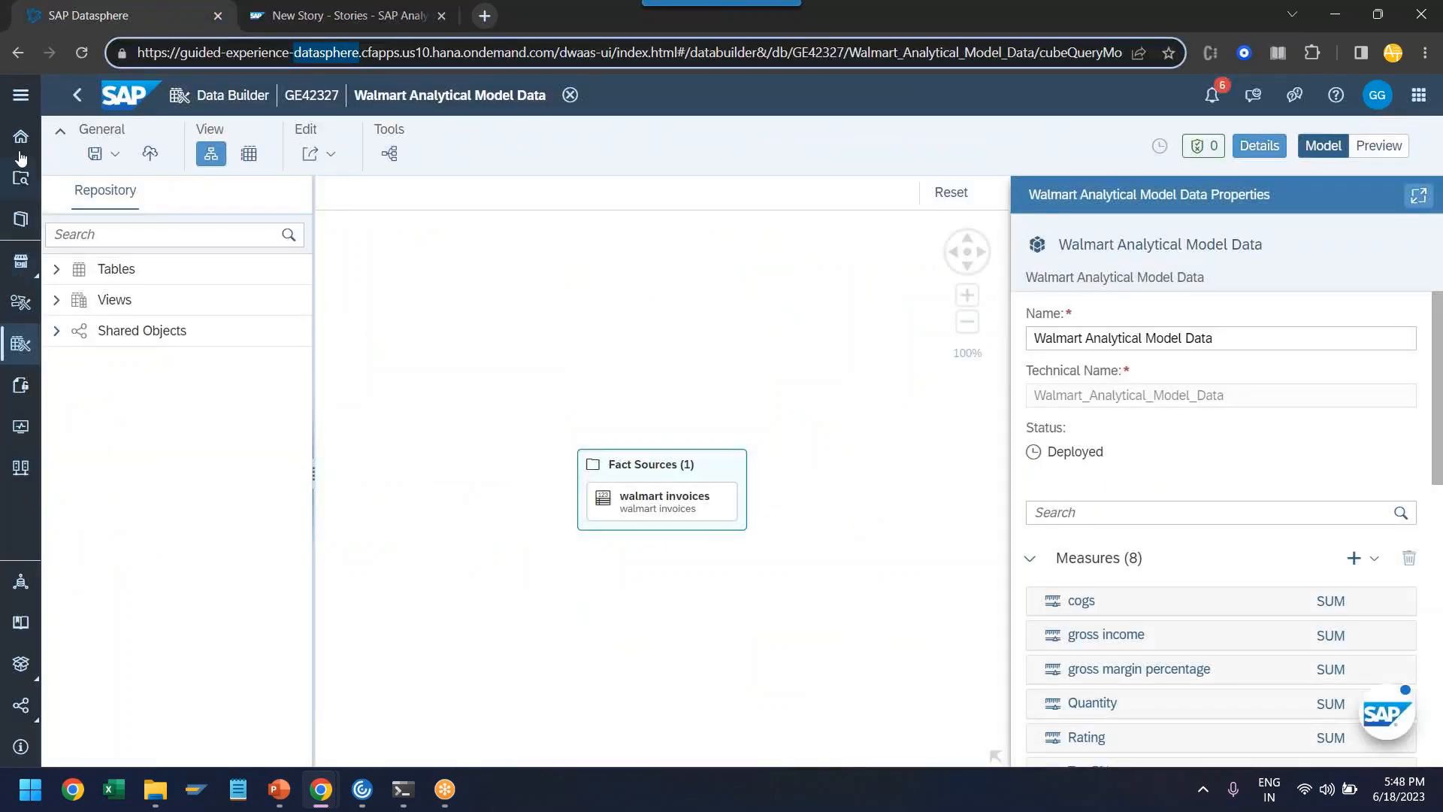
pyautogui.click(21, 95)
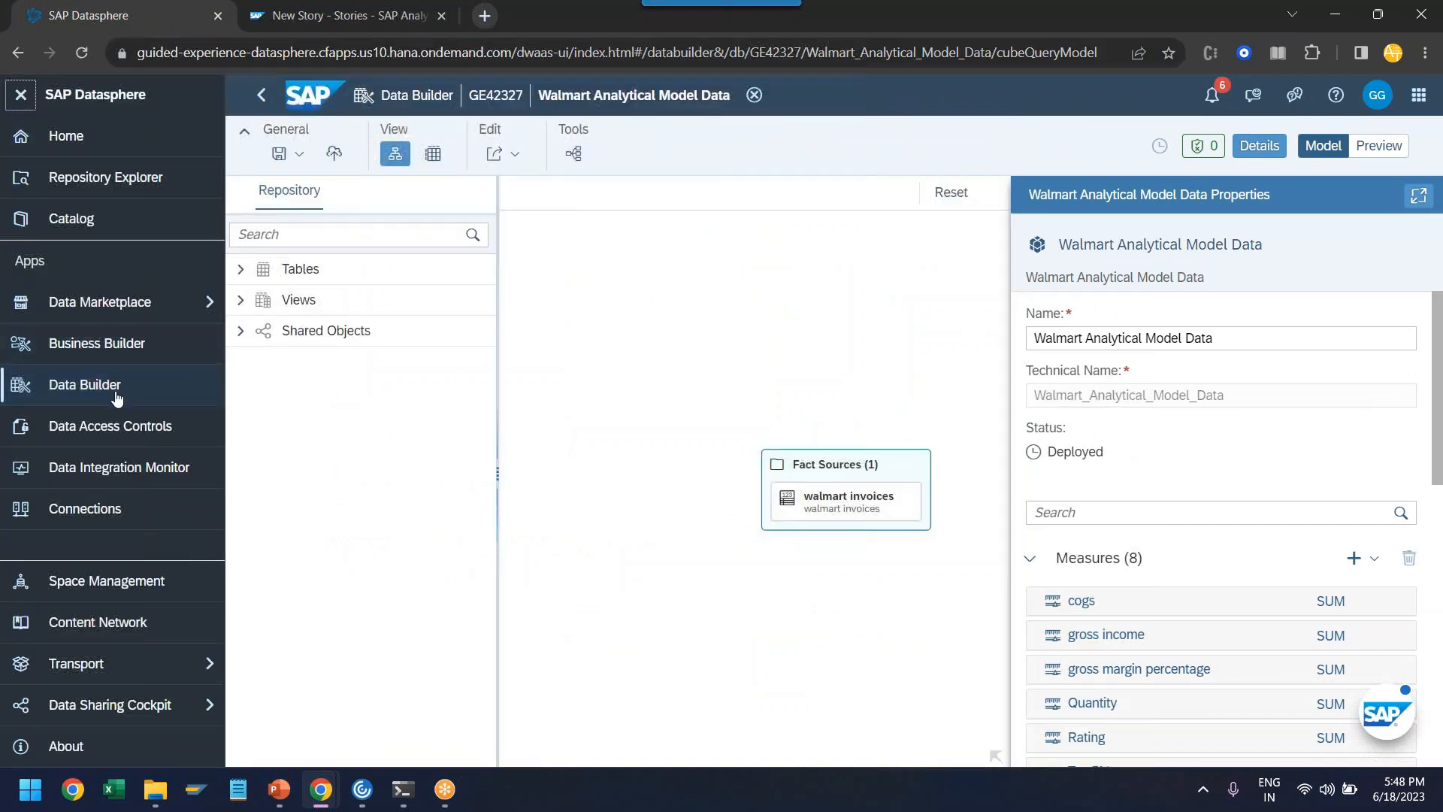
pyautogui.click(199, 384)
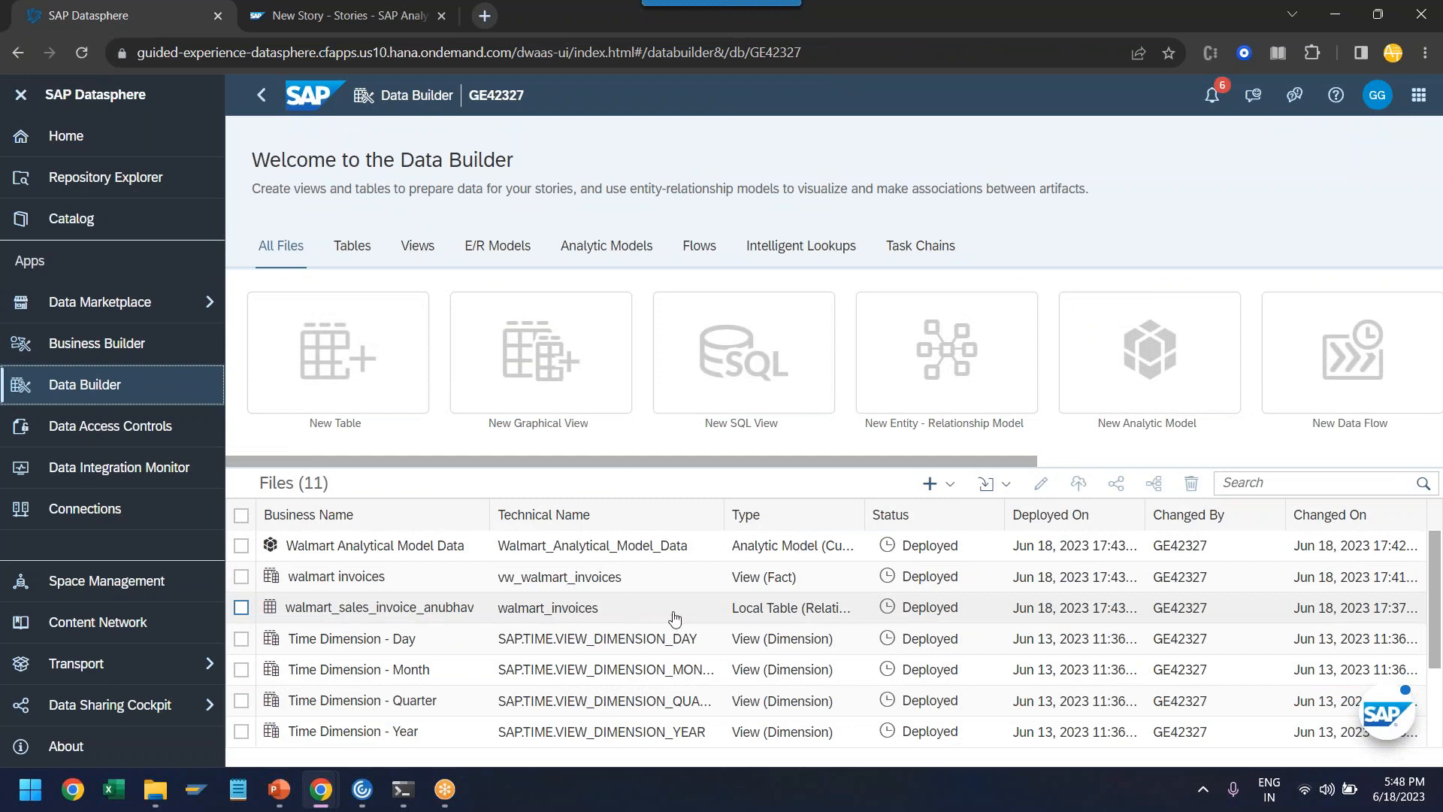
pyautogui.click(472, 608)
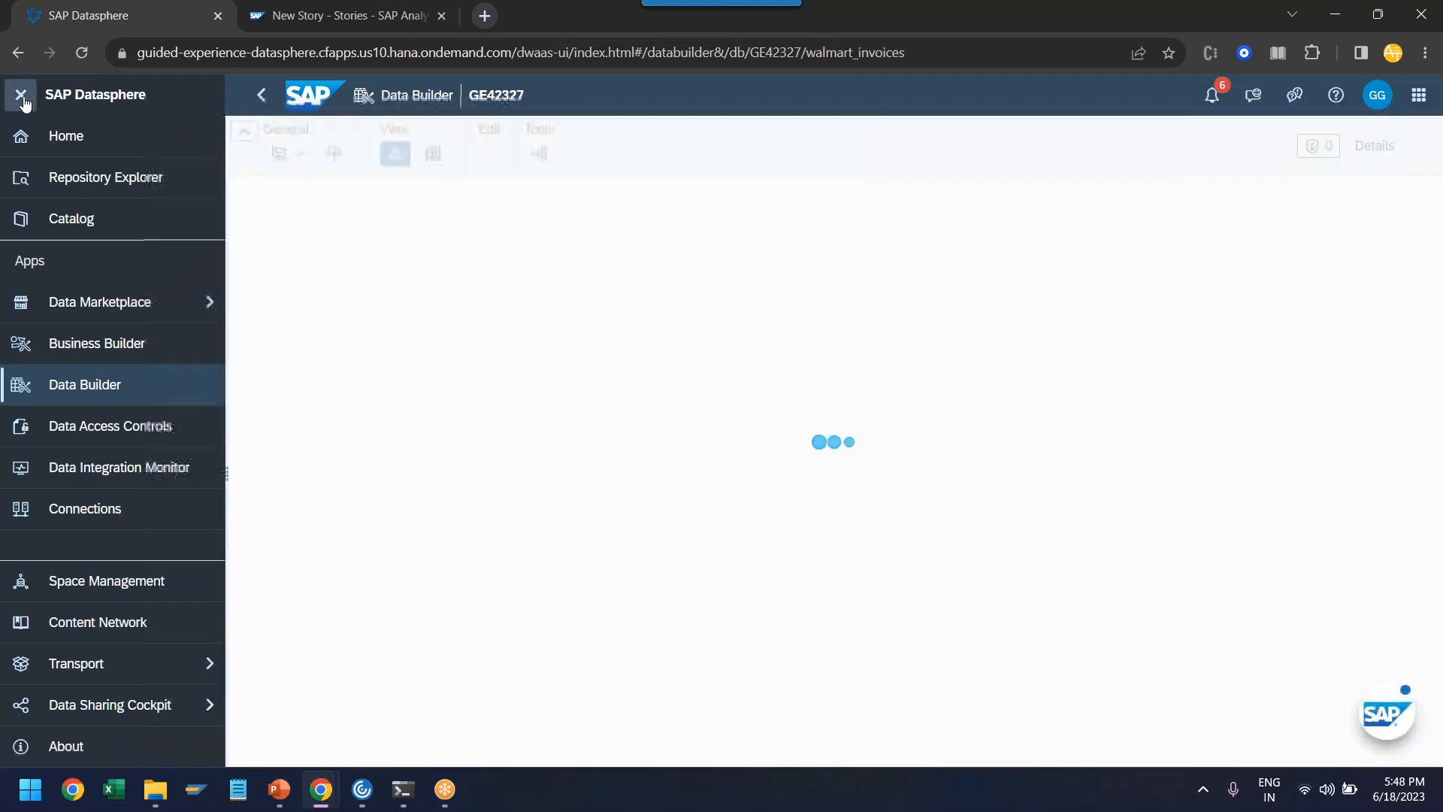
pyautogui.click(21, 95)
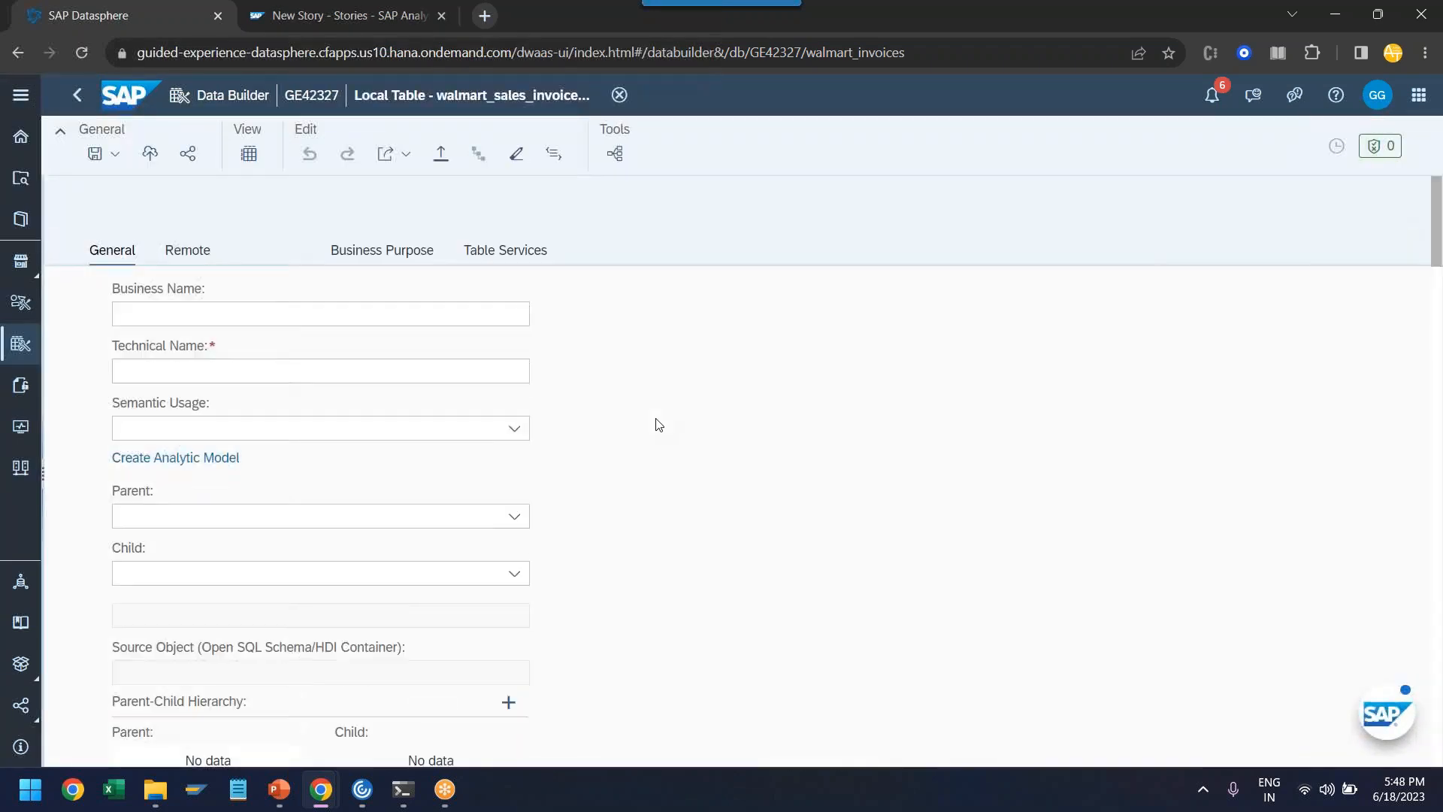
pyautogui.click(249, 155)
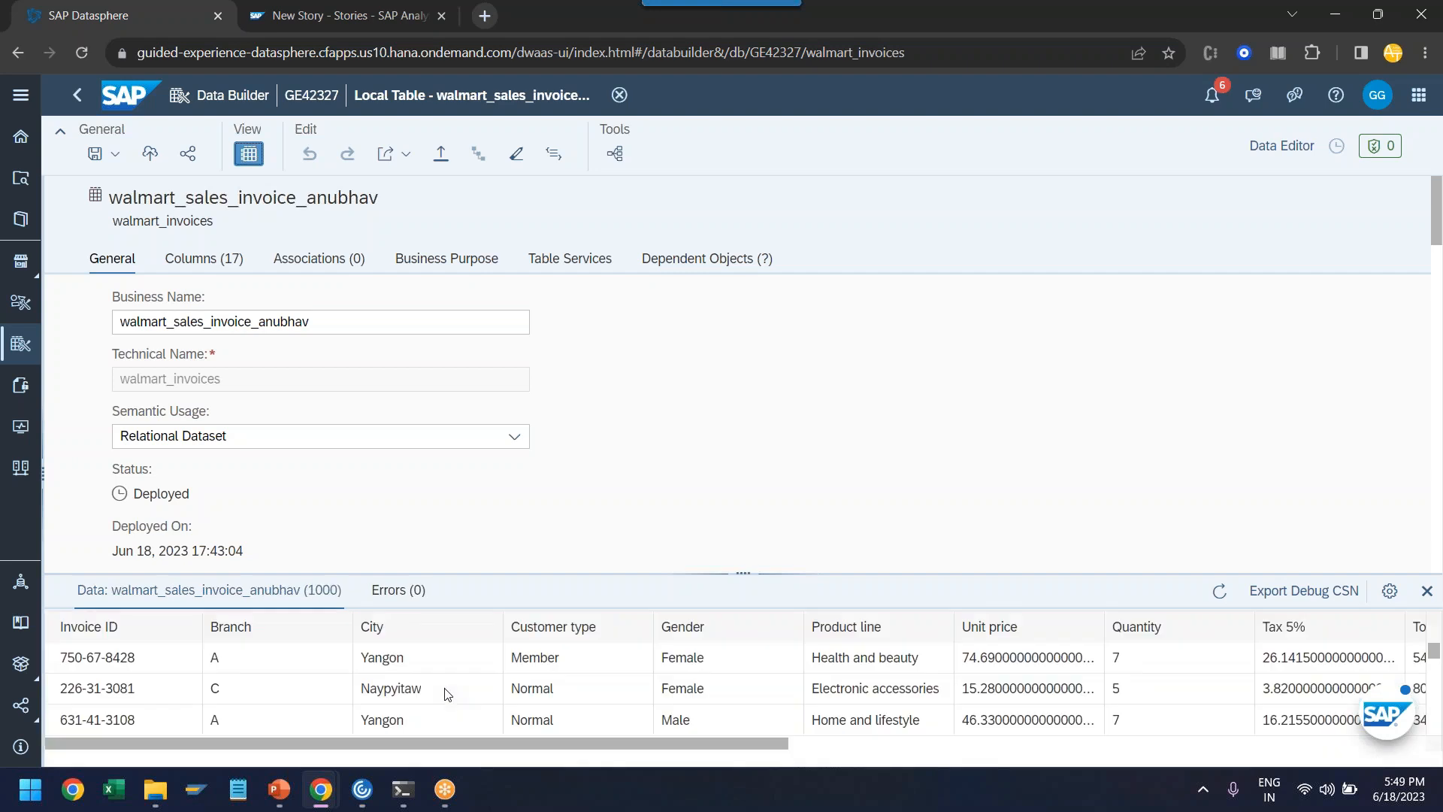
# - Choose walmart_delta.csv from the DataSpehere folder as the CSV file to import into the walmart_invoices table
pyautogui.click(441, 154)
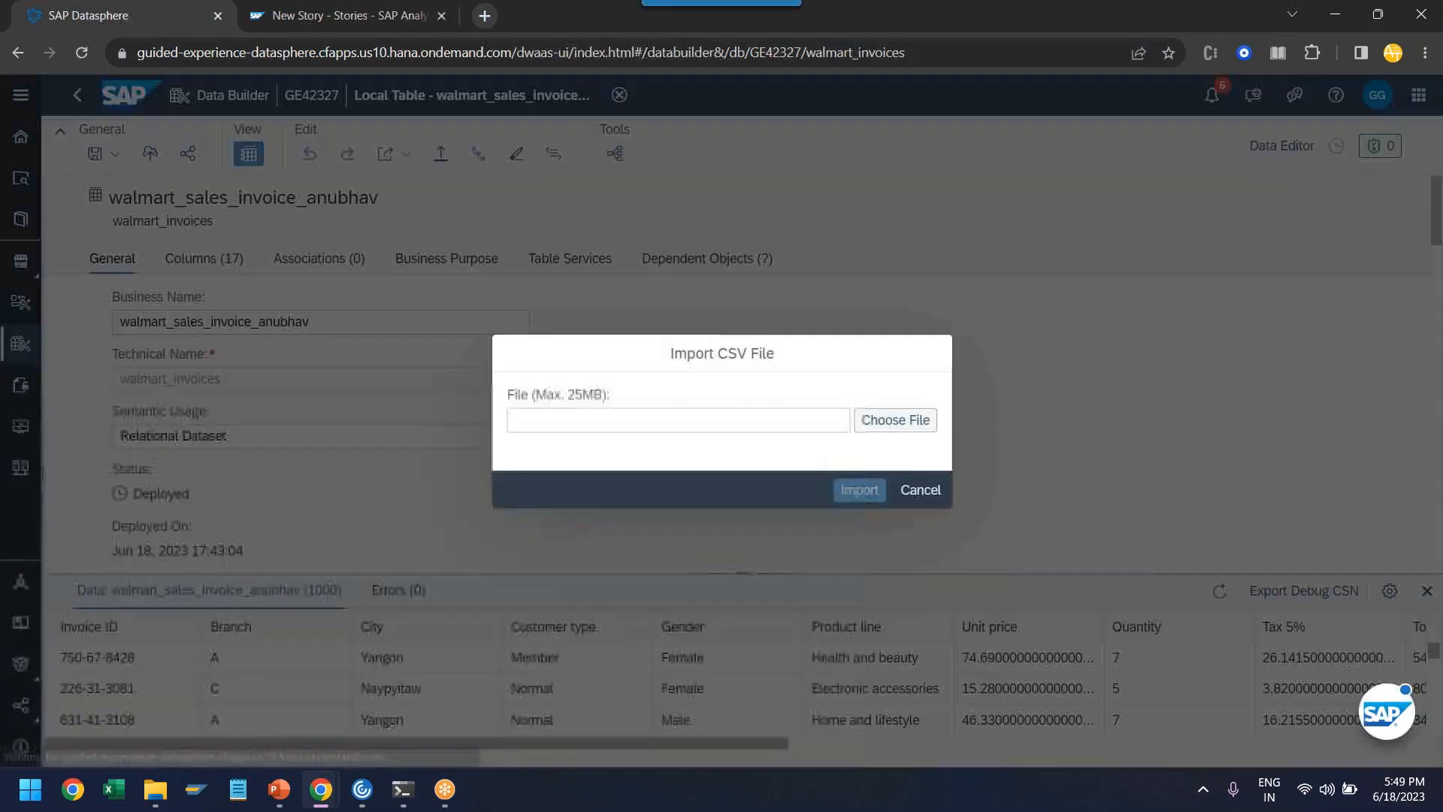
pyautogui.click(894, 419)
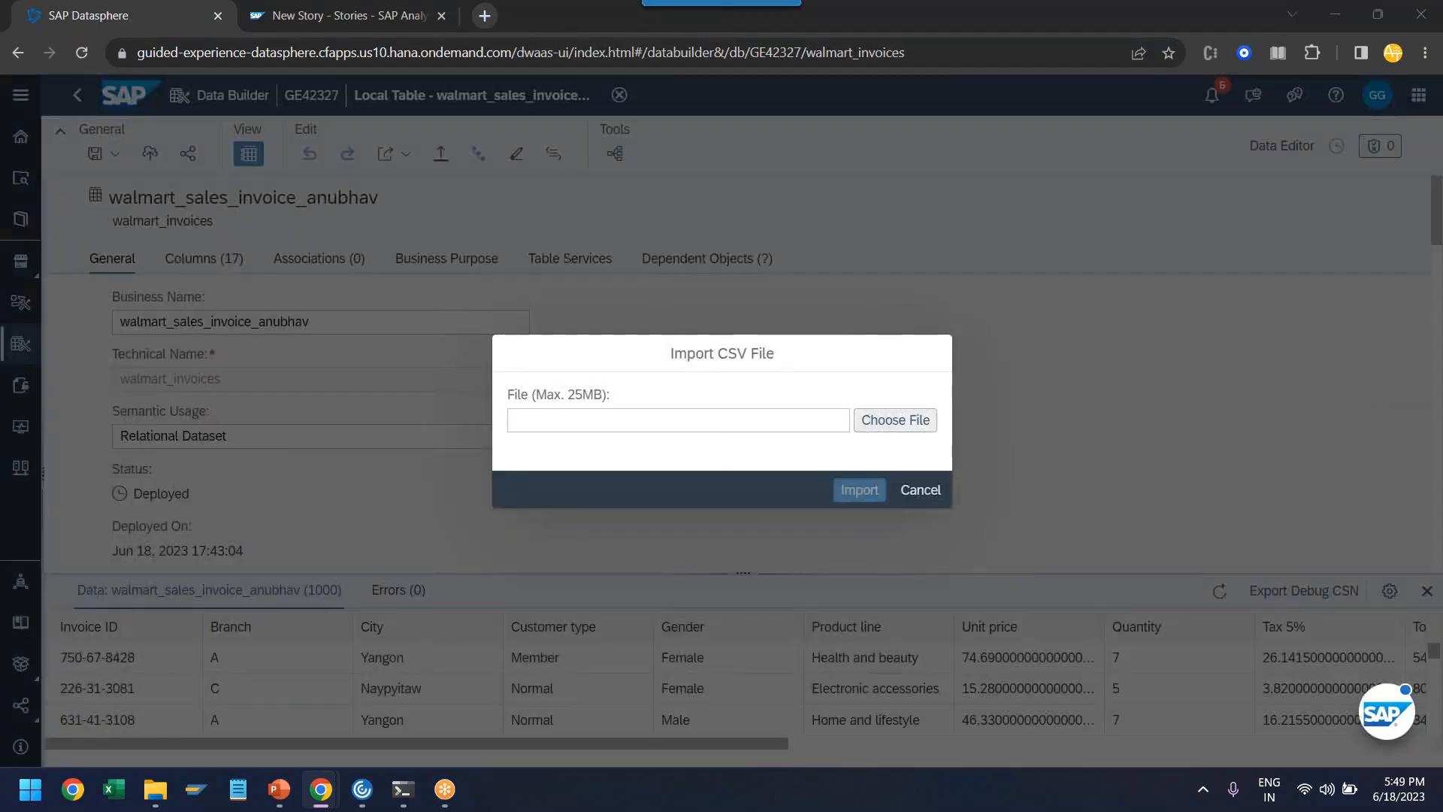
pyautogui.click(320, 153)
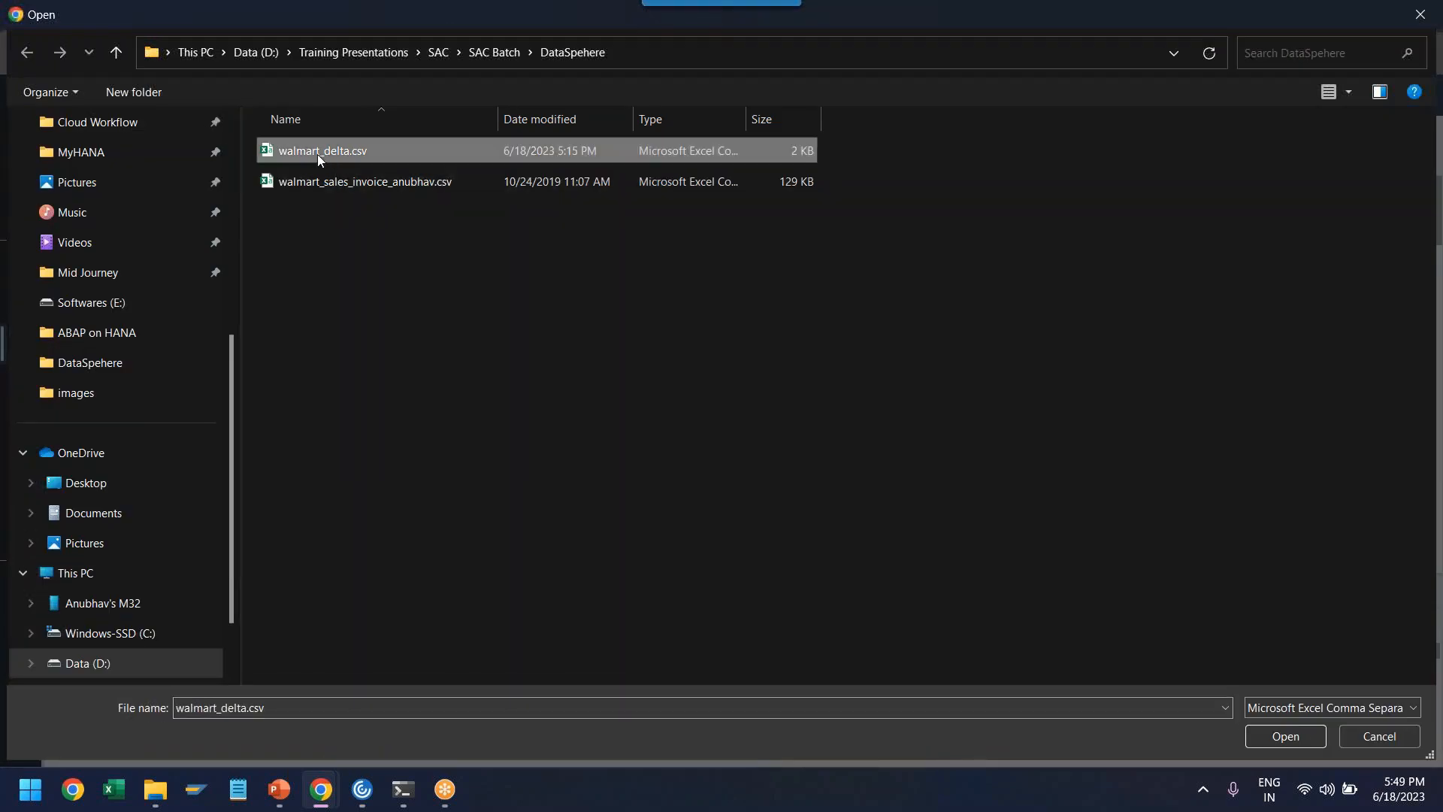
pyautogui.click(1283, 736)
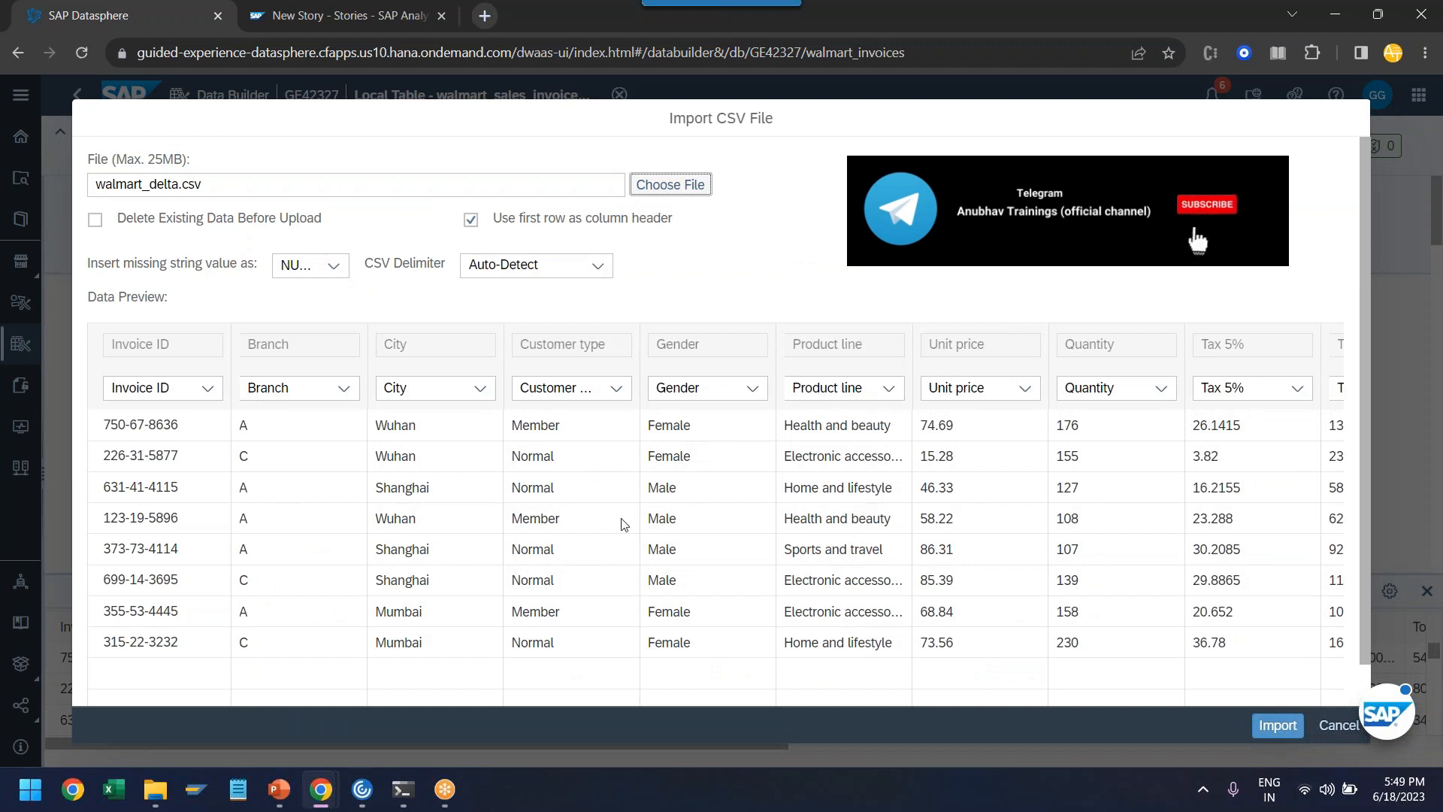
pyautogui.click(912, 11)
pyautogui.click(914, 54)
pyautogui.moveTo(400, 410)
pyautogui.mouseDown()
pyautogui.moveTo(370, 445)
pyautogui.moveTo(444, 428)
pyautogui.moveTo(410, 409)
pyautogui.mouseUp()
pyautogui.moveTo(394, 473)
pyautogui.mouseDown()
pyautogui.moveTo(379, 505)
pyautogui.moveTo(429, 477)
pyautogui.mouseUp()
pyautogui.moveTo(408, 592)
pyautogui.mouseDown()
pyautogui.moveTo(379, 661)
pyautogui.moveTo(424, 593)
pyautogui.moveTo(396, 594)
pyautogui.mouseUp()
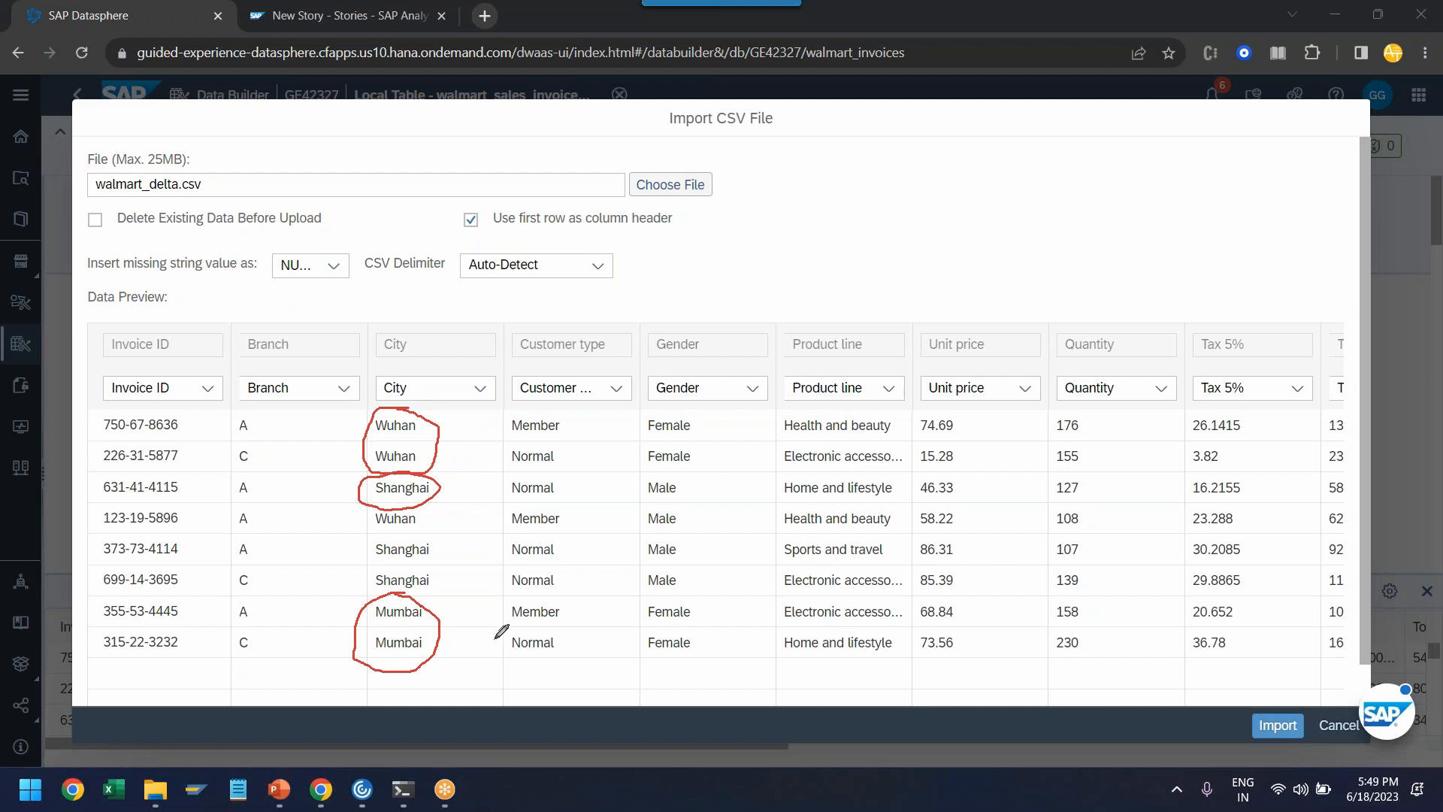
pyautogui.click(562, 580)
pyautogui.rightClick(539, 578)
pyautogui.click(573, 527)
# - Try to import walmart_delta.csv into the table, check the supported date formats, and cancel the import
pyautogui.click(1269, 726)
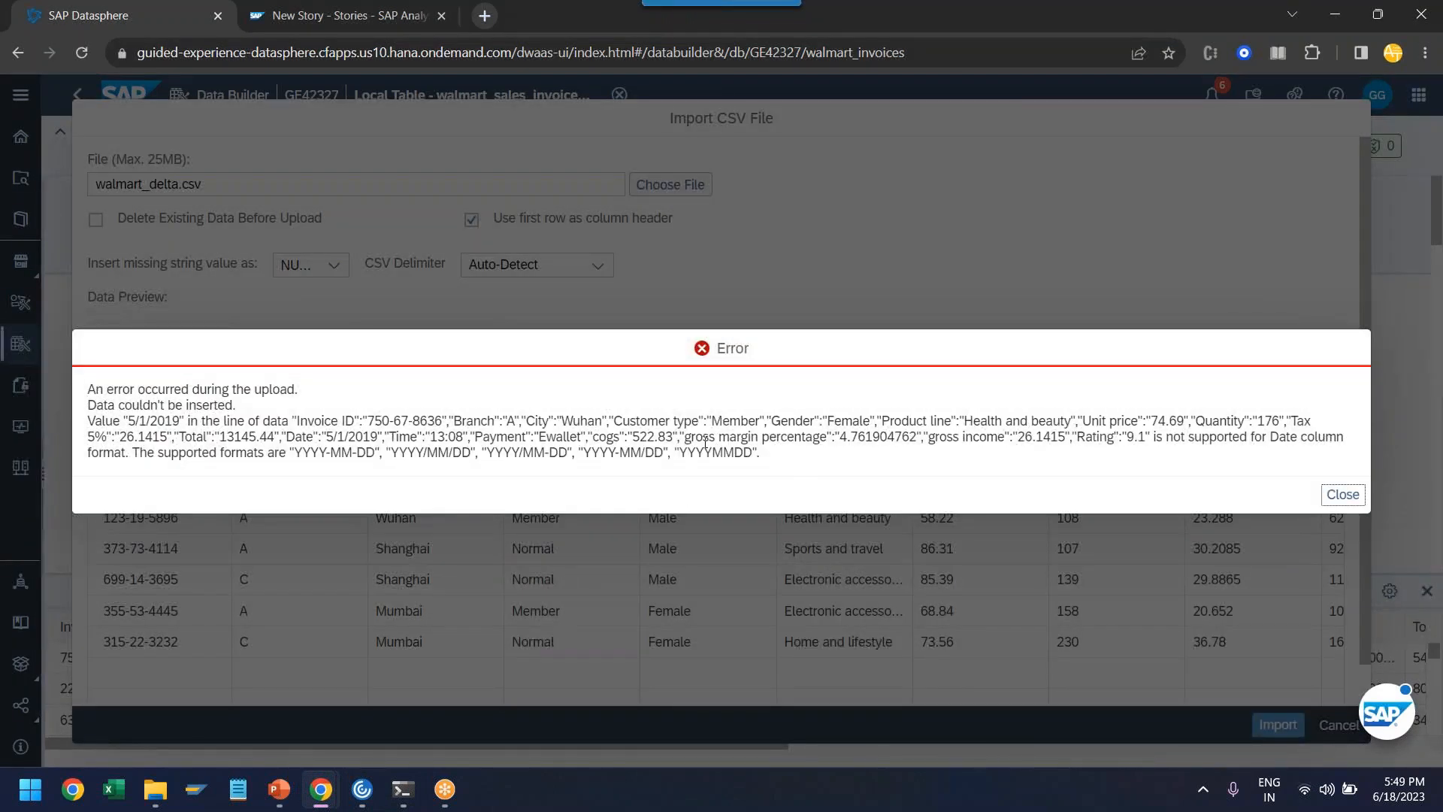
pyautogui.moveTo(296, 452); pyautogui.dragTo(353, 453)
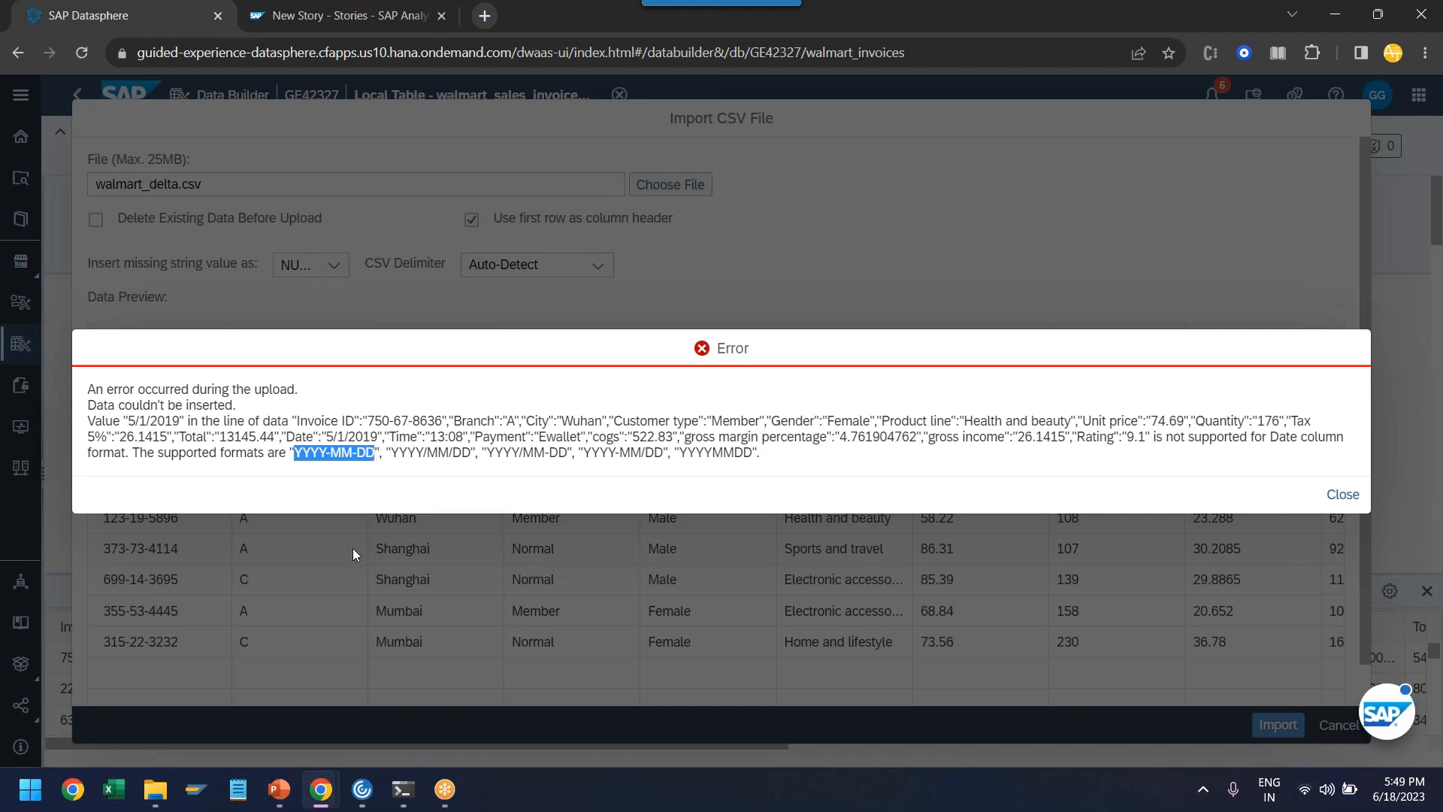
pyautogui.click(1341, 496)
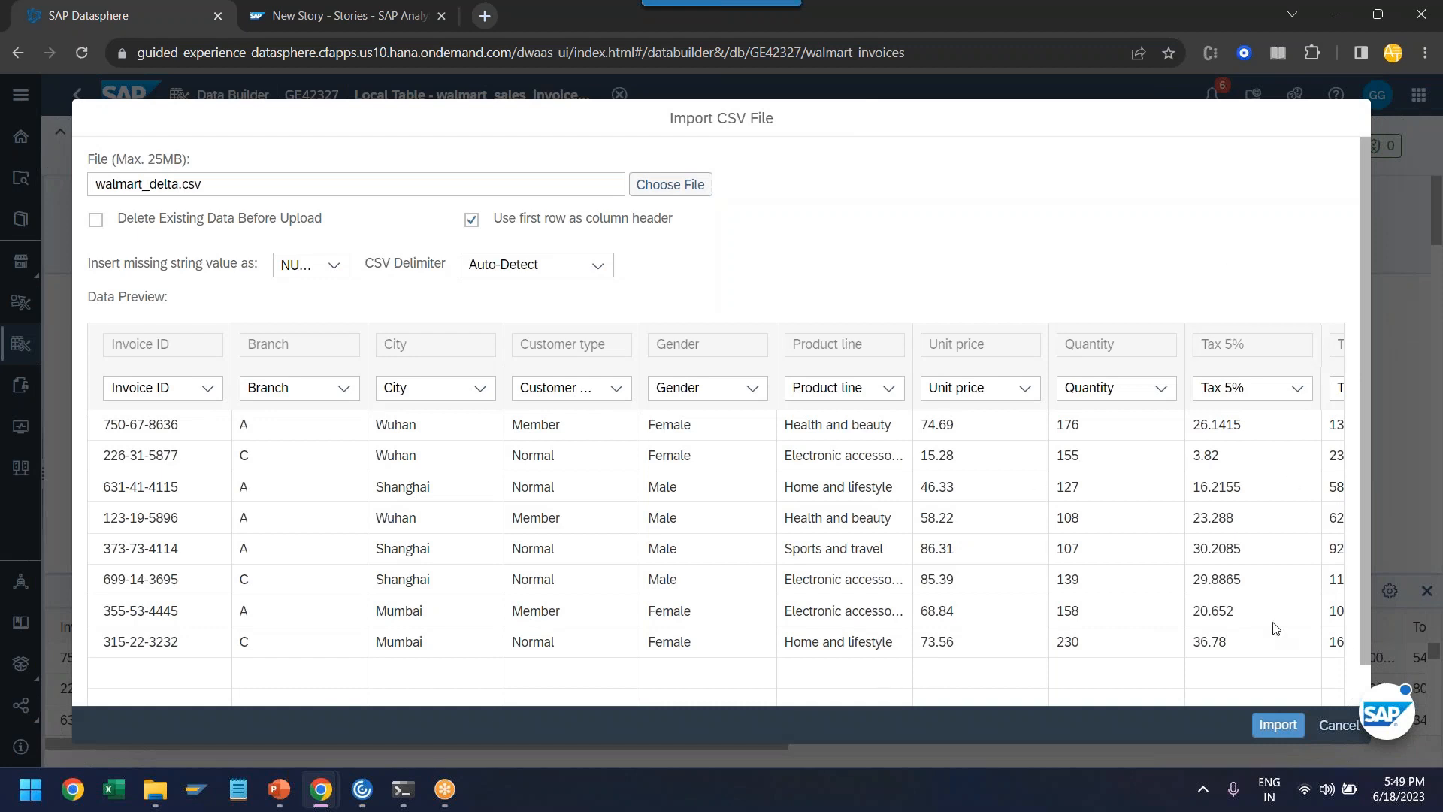
pyautogui.click(1338, 724)
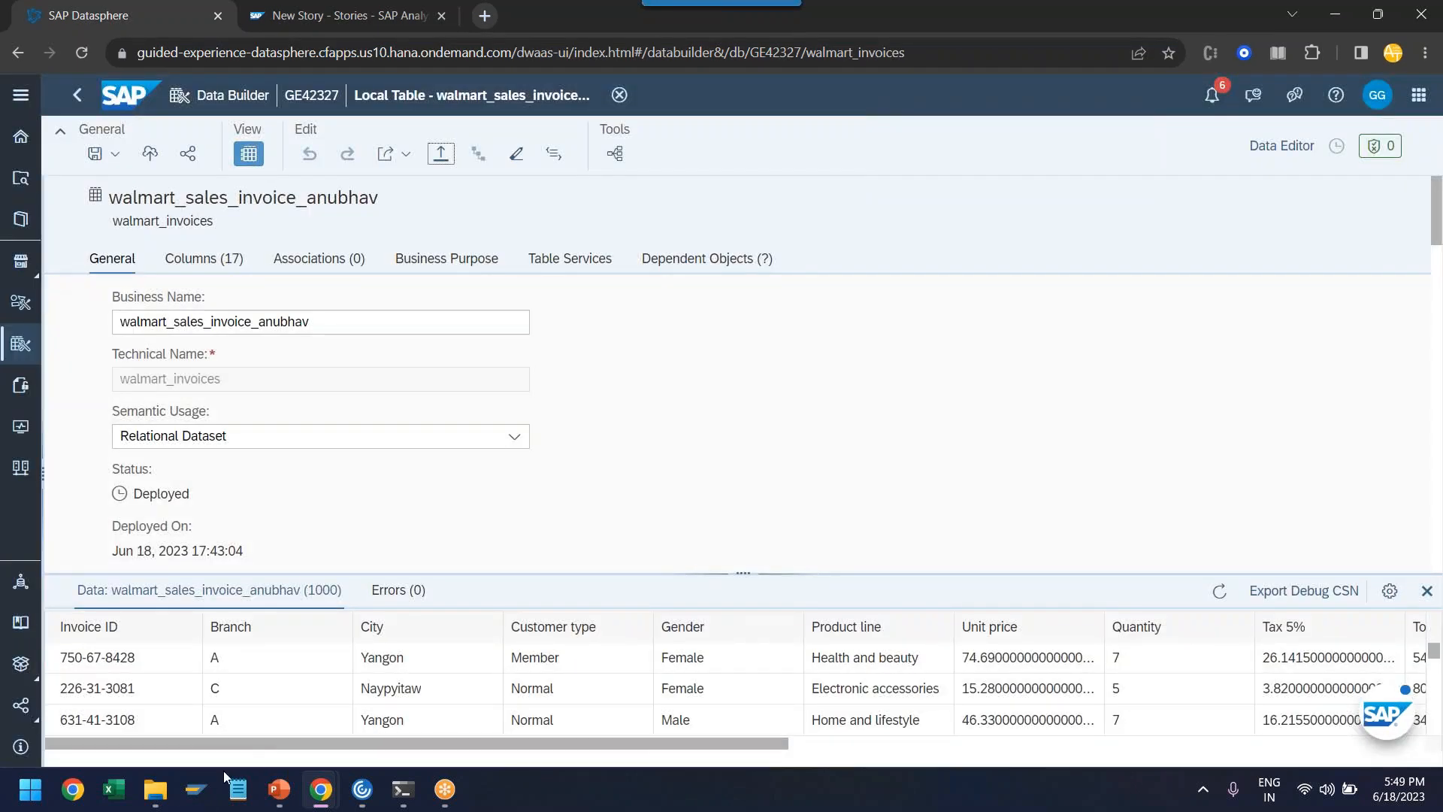
# - Open walmart_delta.csv in Excel
pyautogui.click(155, 789)
pyautogui.click(405, 251)
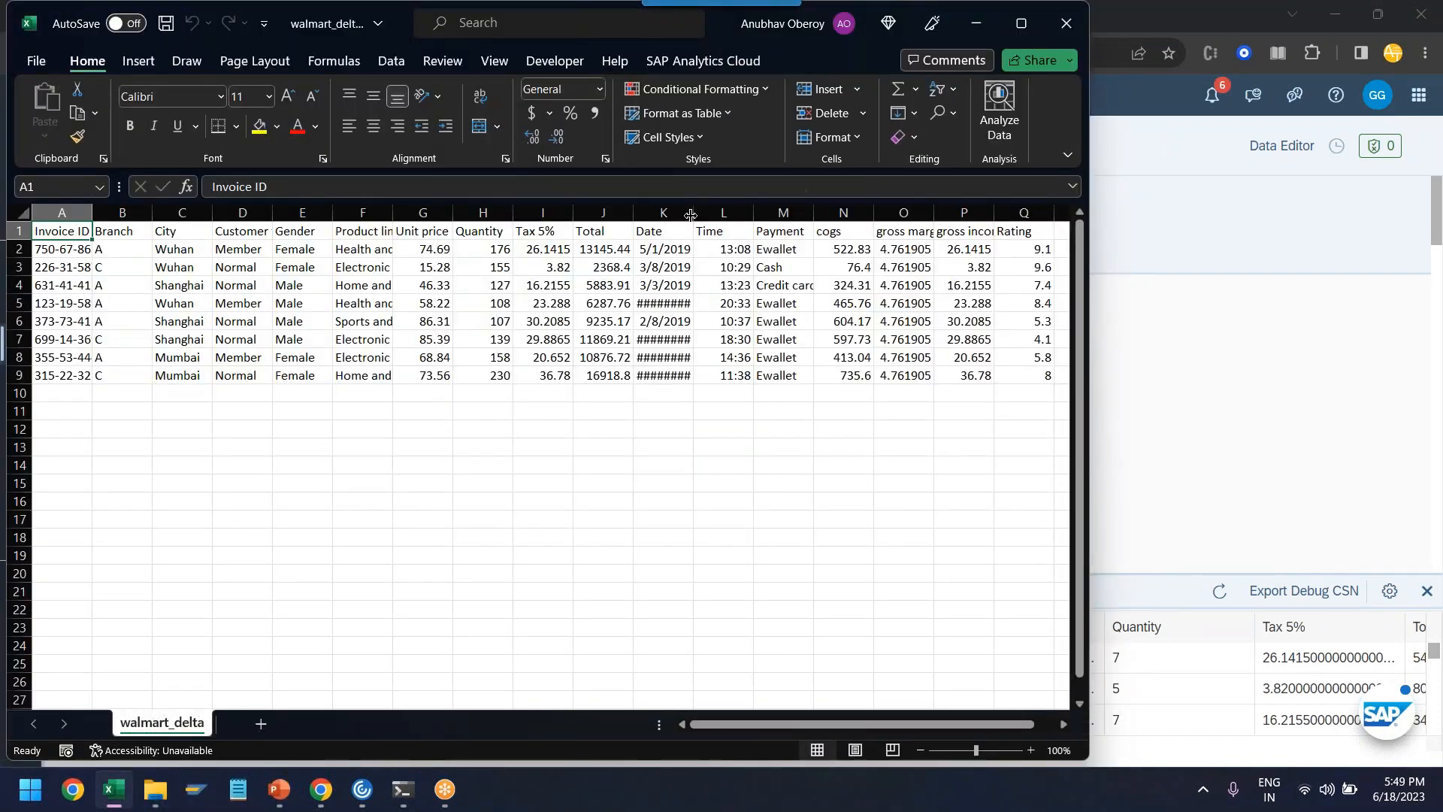
# - Autofit the Date column's width in walmart_delta.csv to show the full dates
pyautogui.doubleClick(690, 216)
pyautogui.moveTo(661, 255); pyautogui.dragTo(661, 371)
pyautogui.click(662, 393)
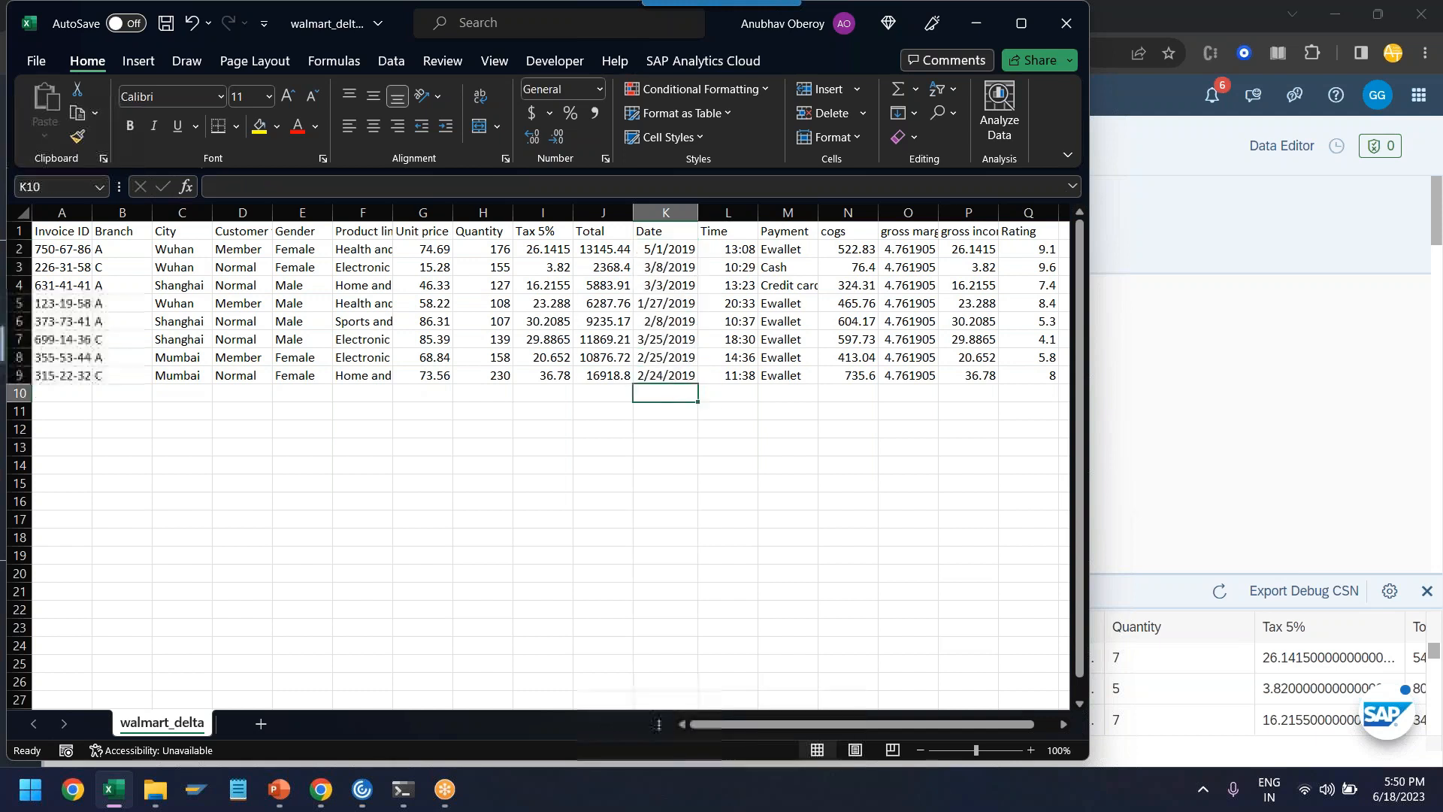
# - Format the Date column as a date of type 2012-03-14 with the German (Austria) locale, and save walmart_delta.csv
pyautogui.click(665, 214)
pyautogui.rightClick(671, 217)
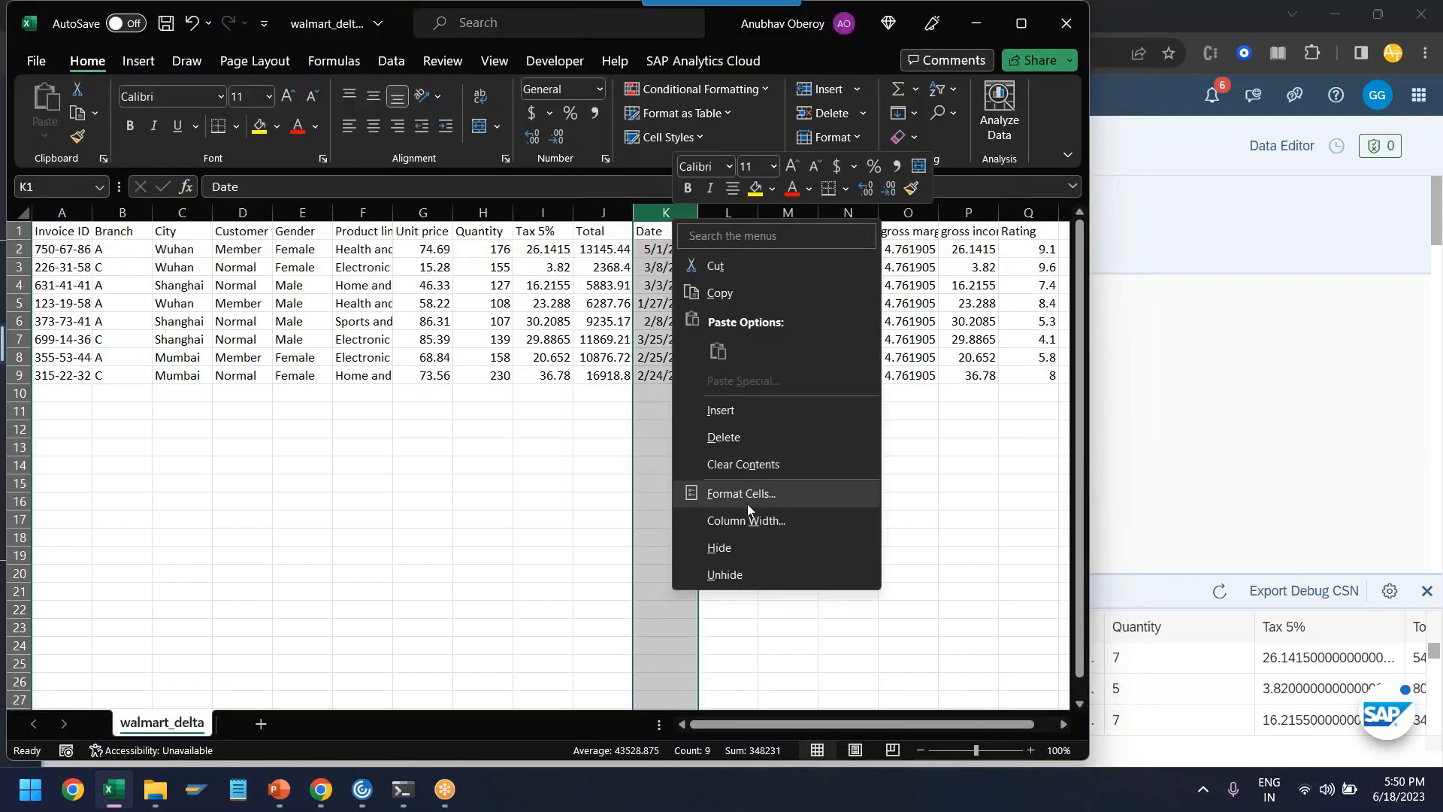
pyautogui.click(748, 507)
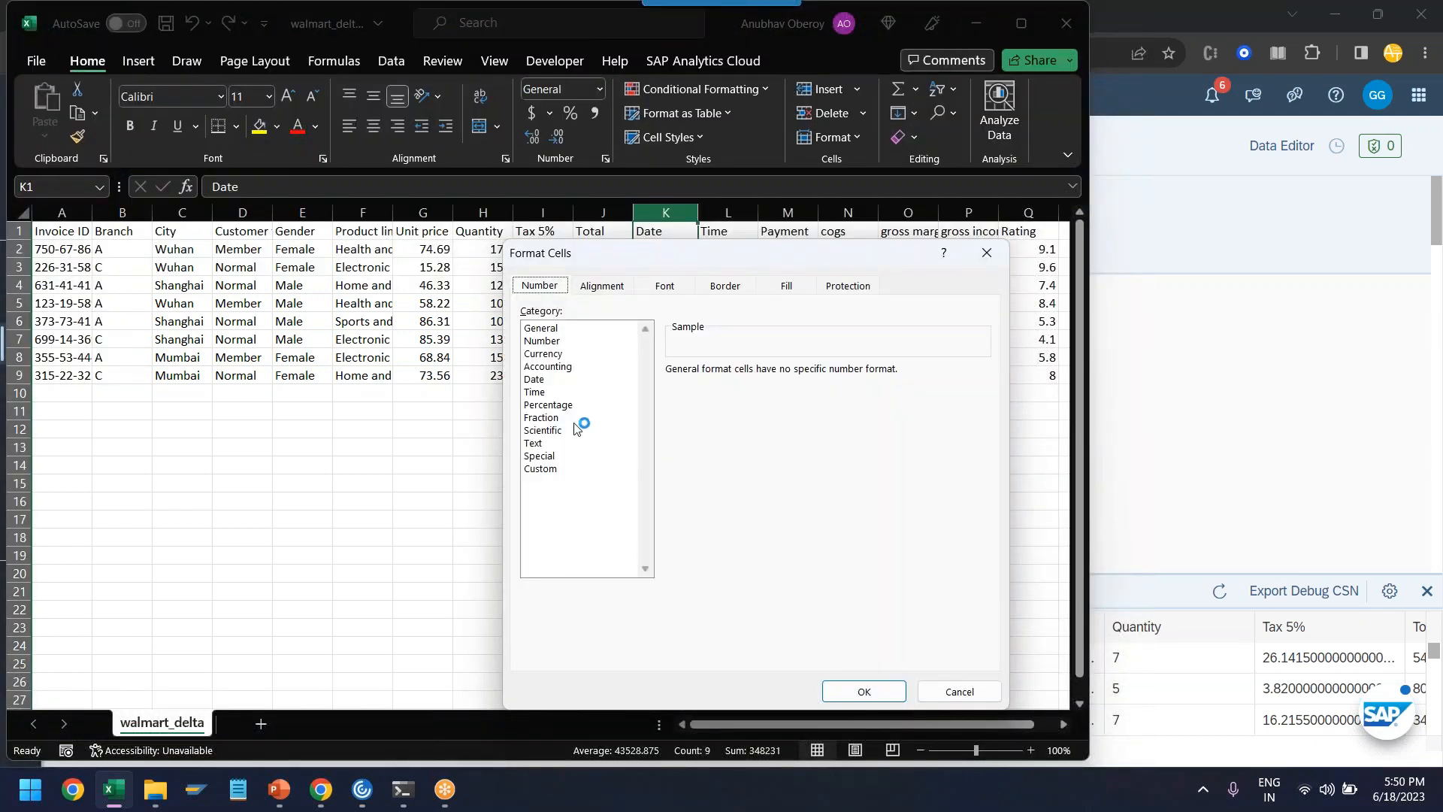
pyautogui.click(557, 380)
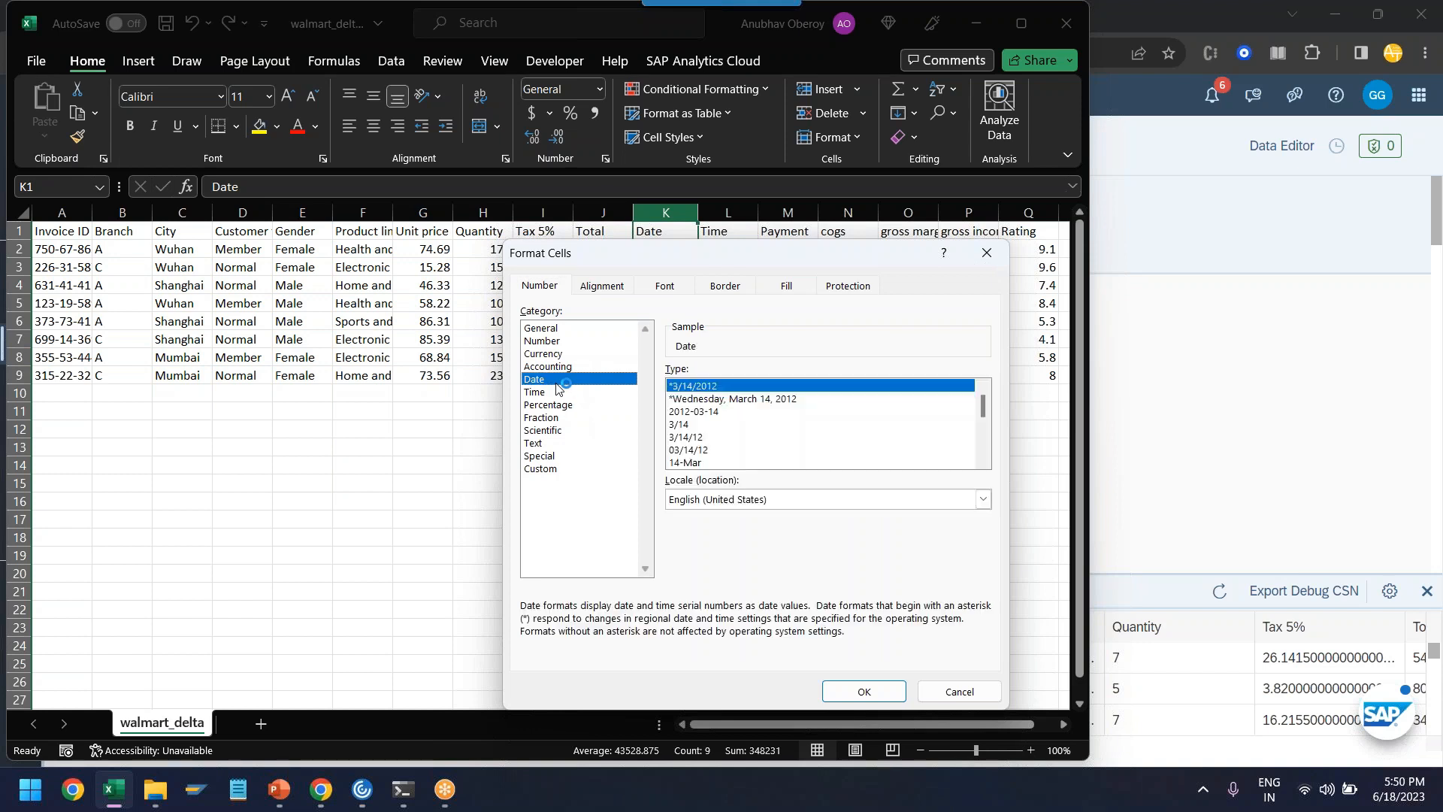
pyautogui.click(740, 499)
pyautogui.press('g')
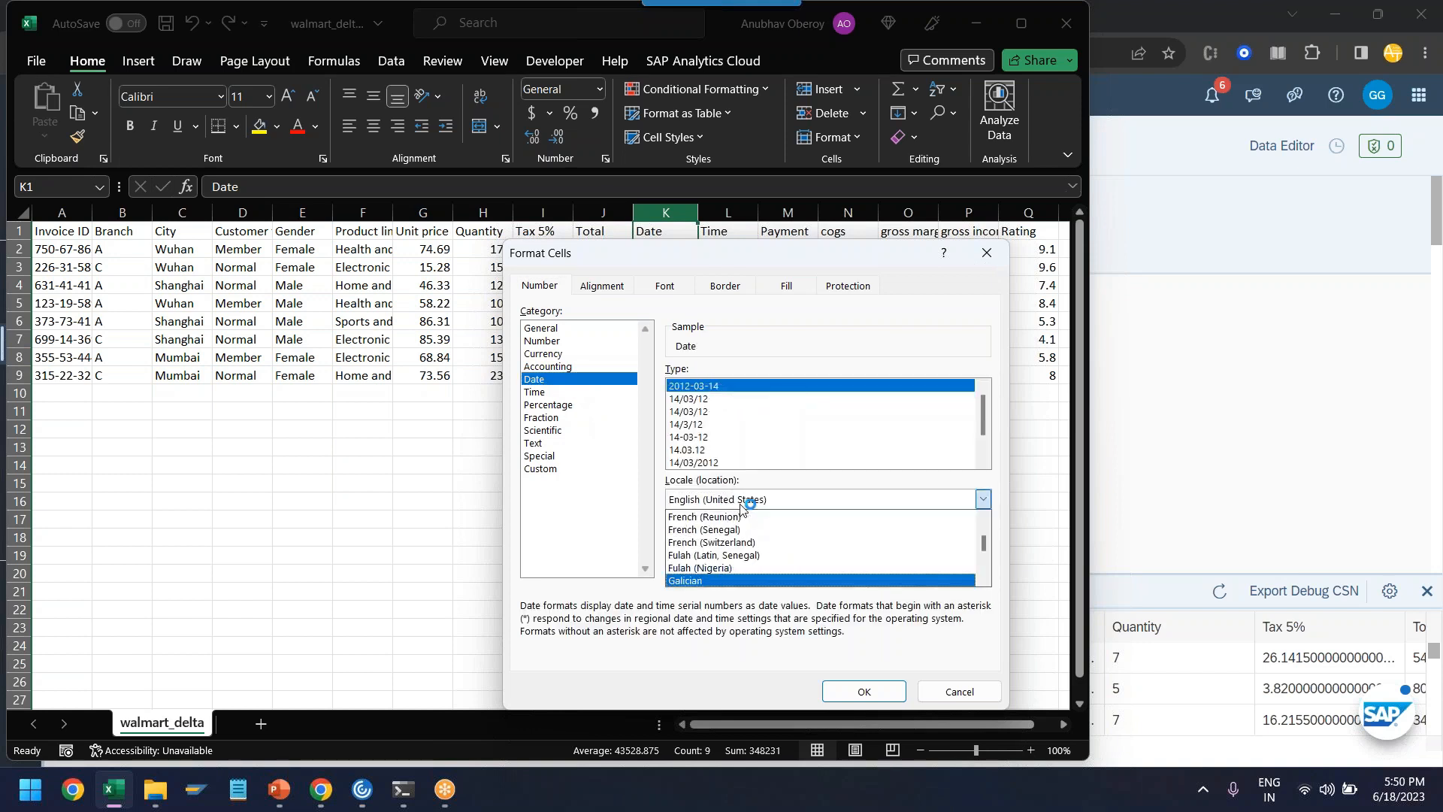
pyautogui.press('Down')
pyautogui.press('Down')
pyautogui.press('Return')
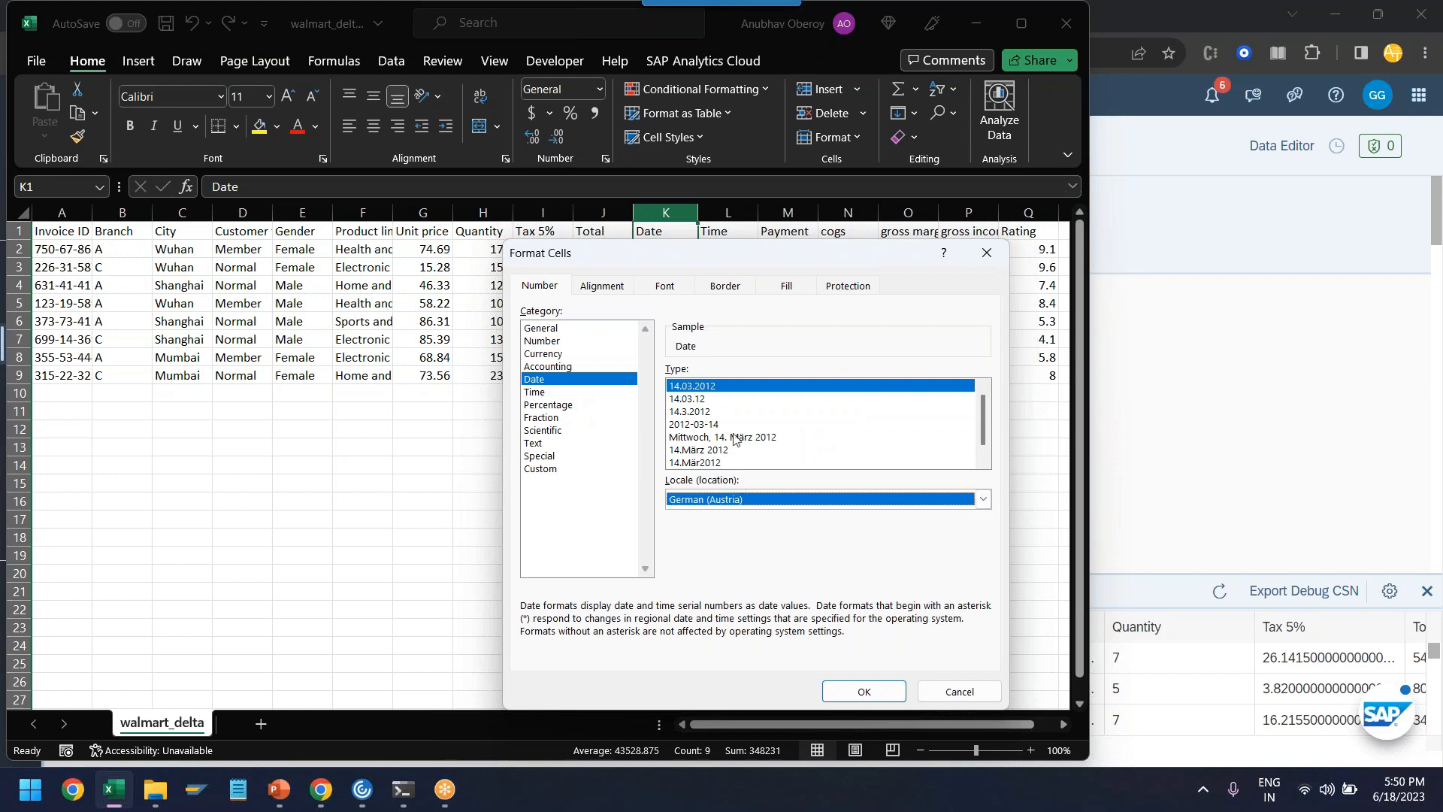
pyautogui.click(691, 425)
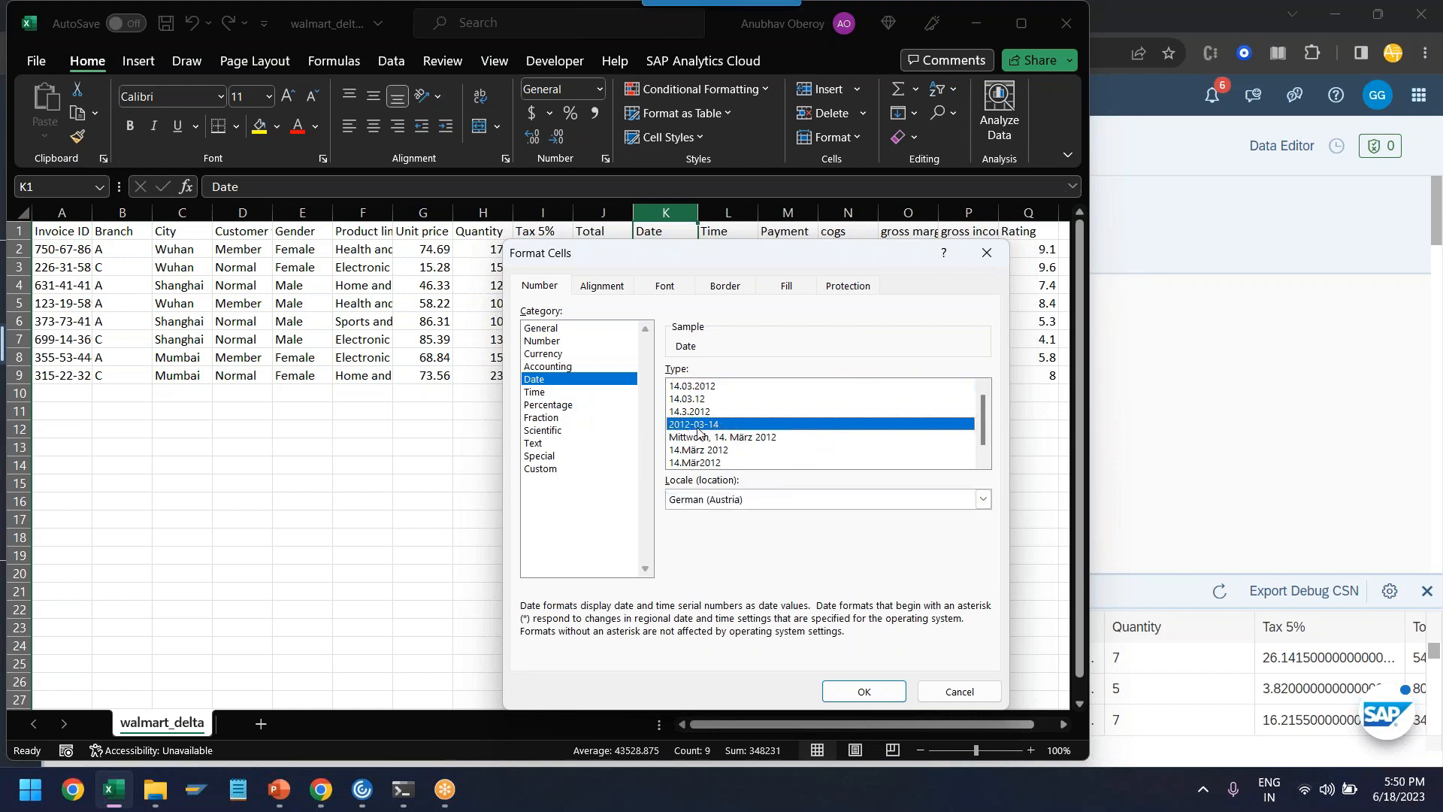
pyautogui.click(864, 690)
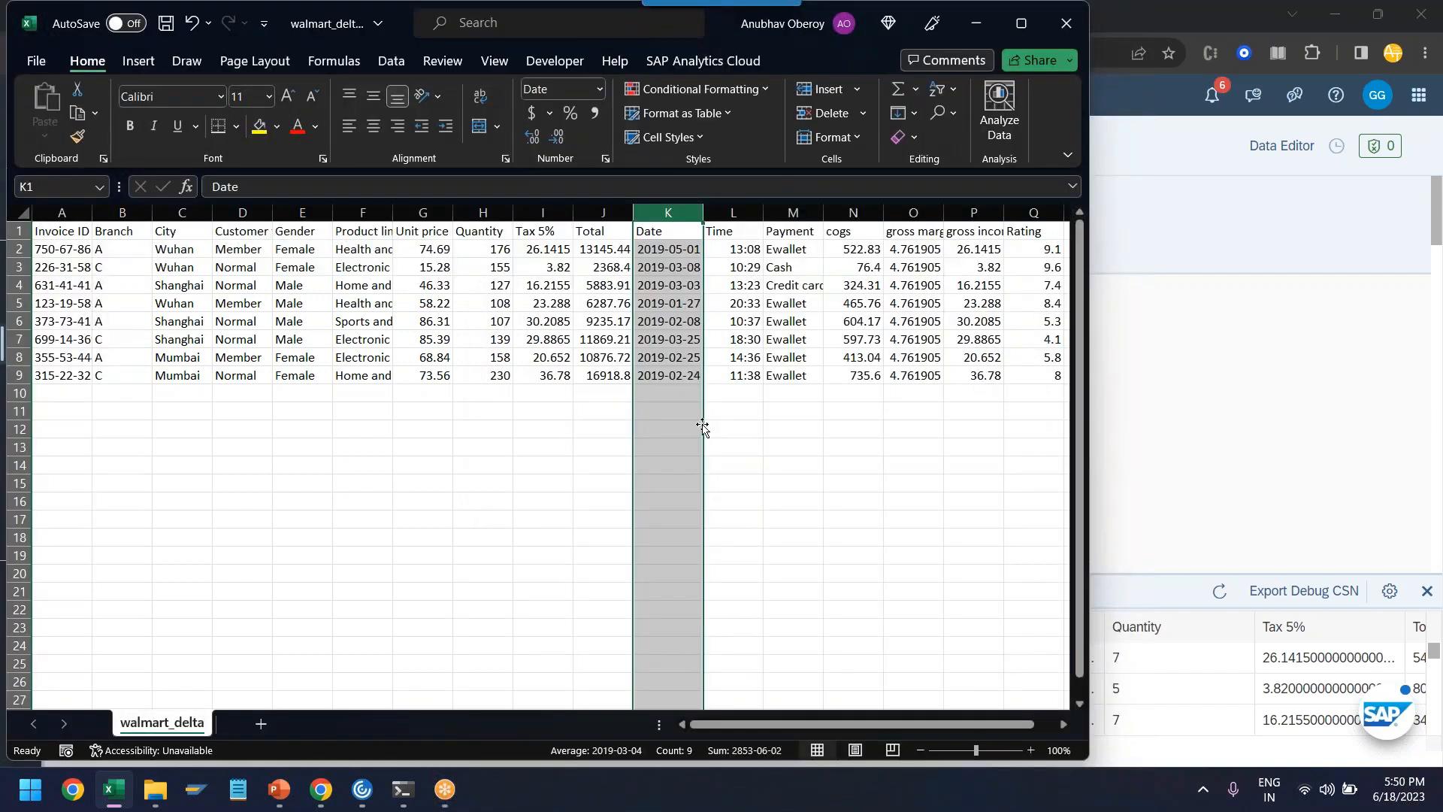
pyautogui.click(853, 556)
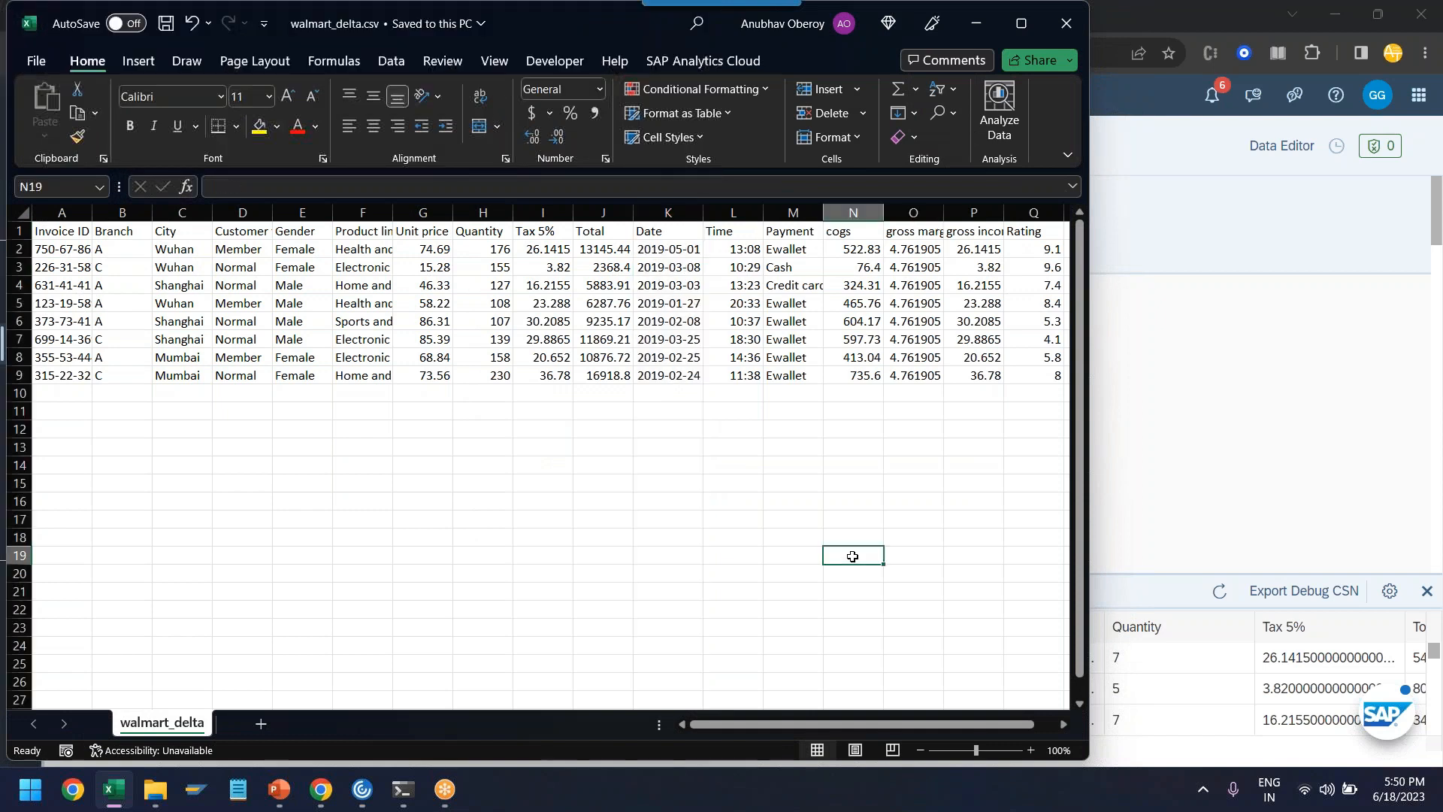
# - Switch back to SAP Datasphere and import walmart_delta.csv into the walmart_invoices table, keeping the existing data
pyautogui.click(976, 23)
pyautogui.click(511, 350)
pyautogui.click(835, 435)
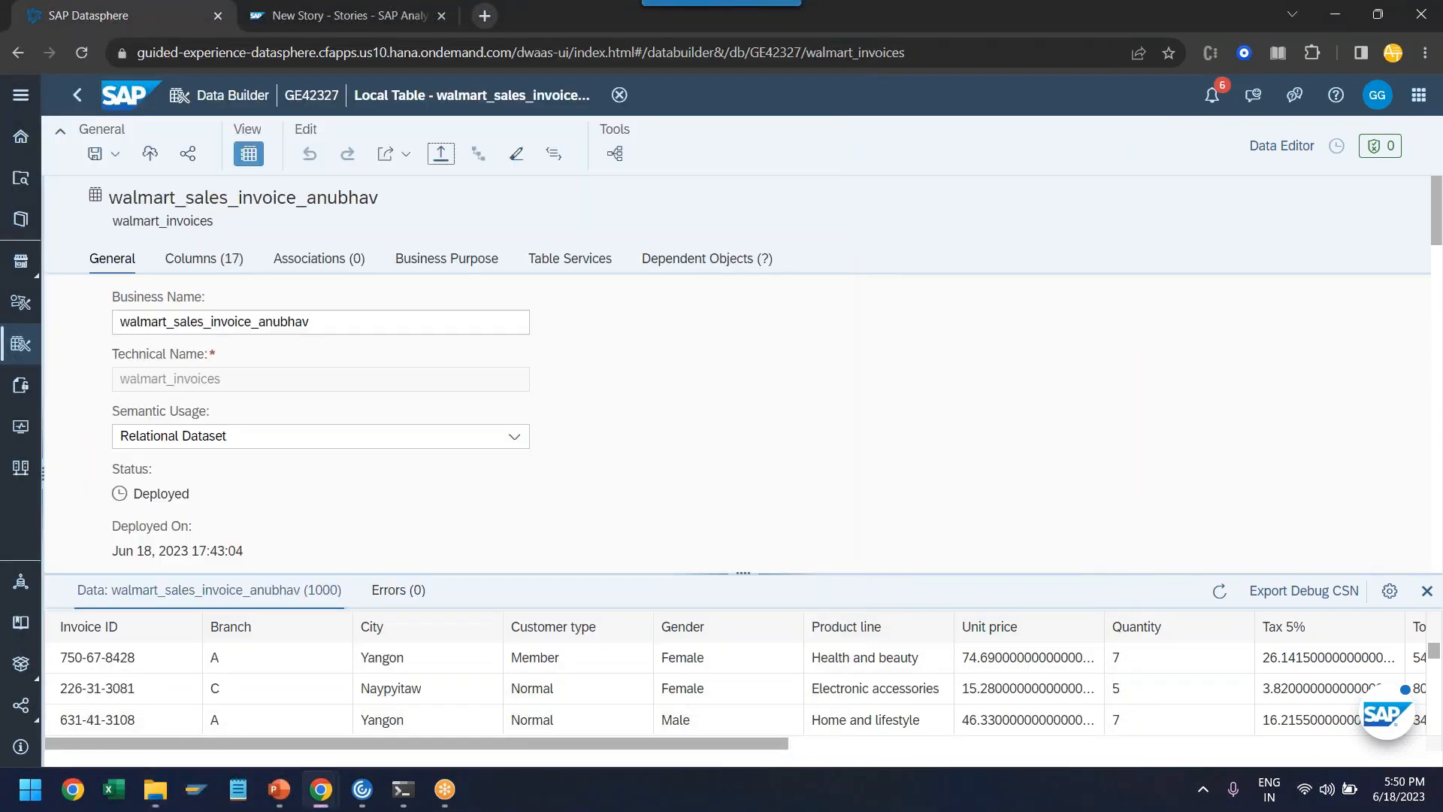
pyautogui.click(441, 155)
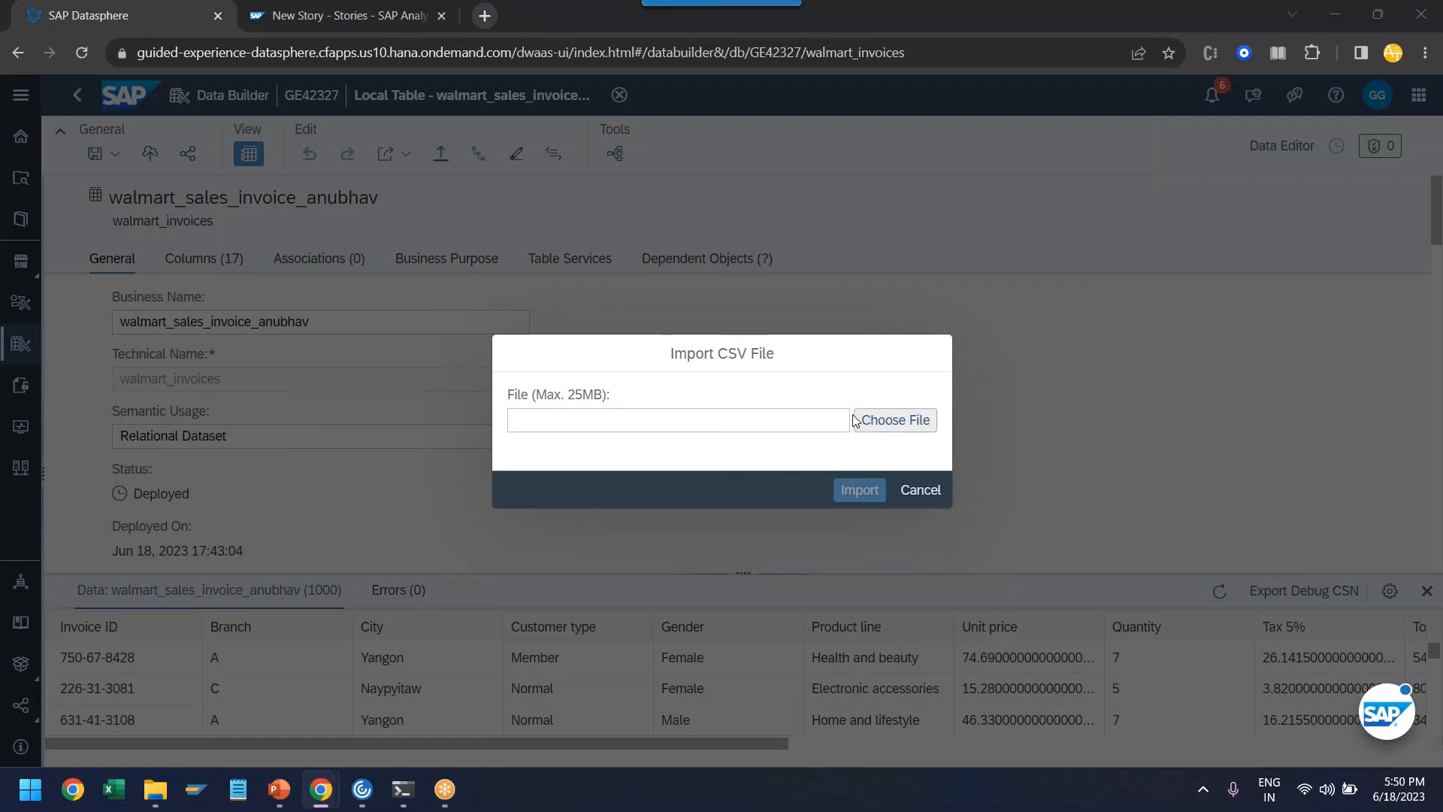
pyautogui.click(857, 420)
pyautogui.doubleClick(374, 156)
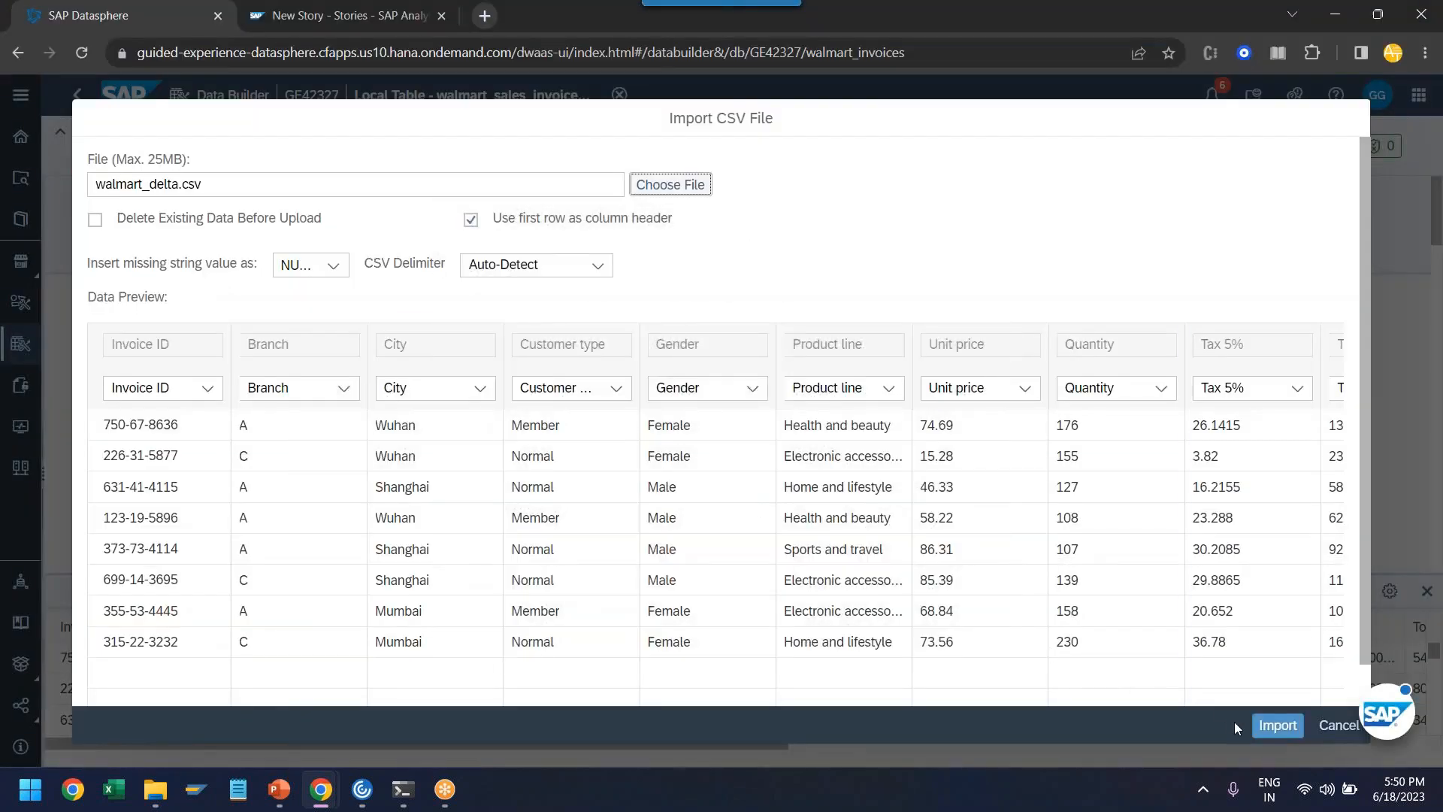
pyautogui.click(1279, 725)
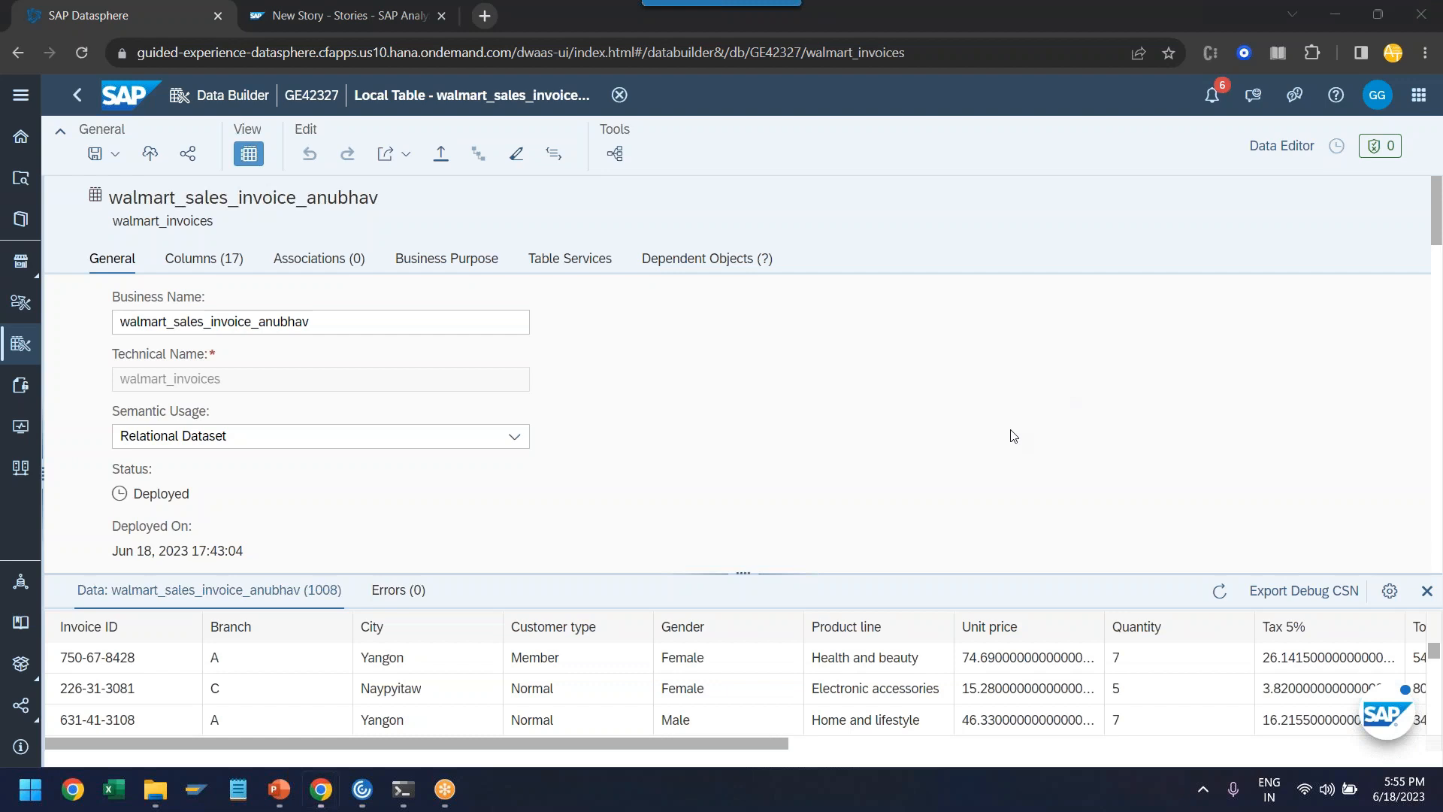
pyautogui.click(1010, 435)
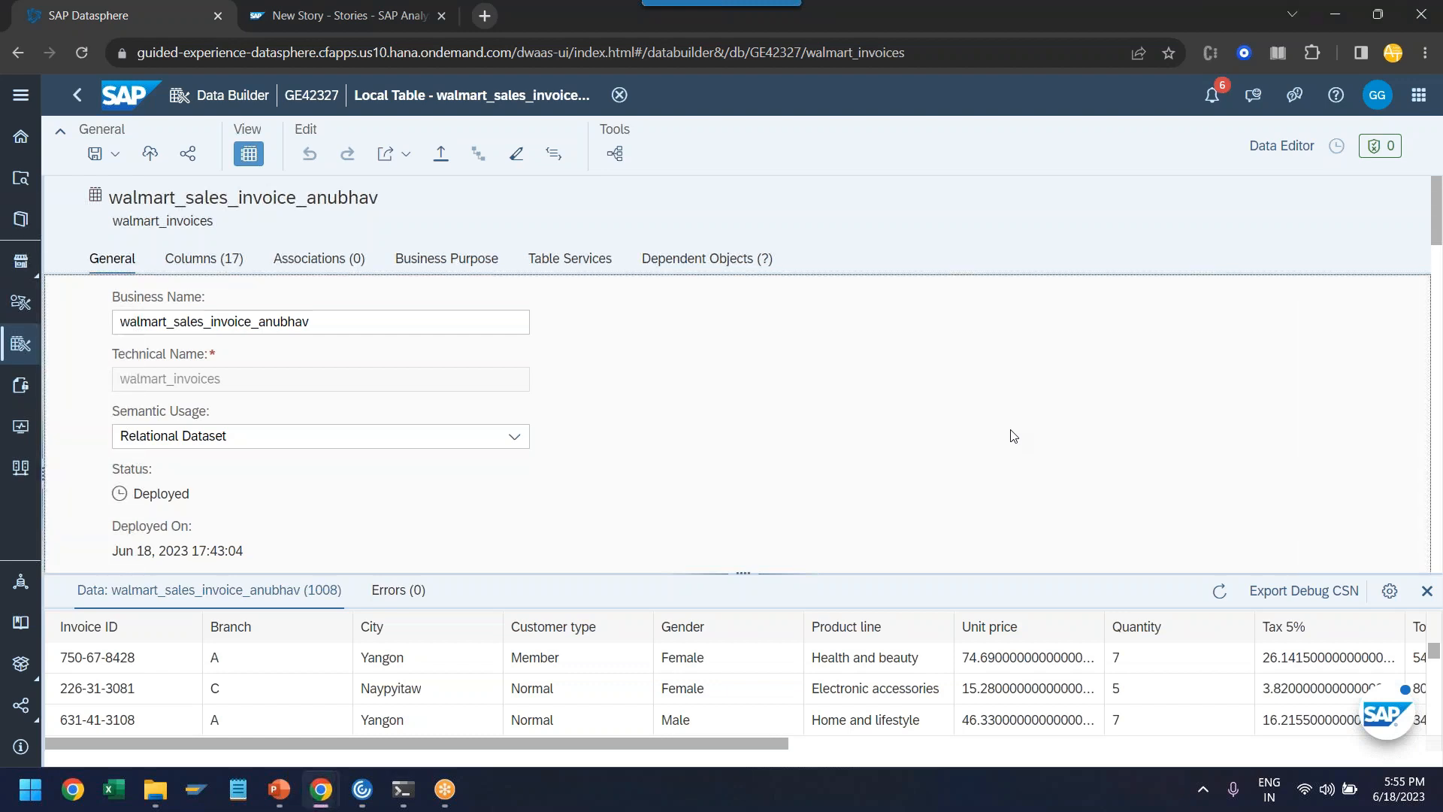
# - Switch to the New Story in SAP Analytics Cloud and leave Advanced Mode
pyautogui.click(346, 15)
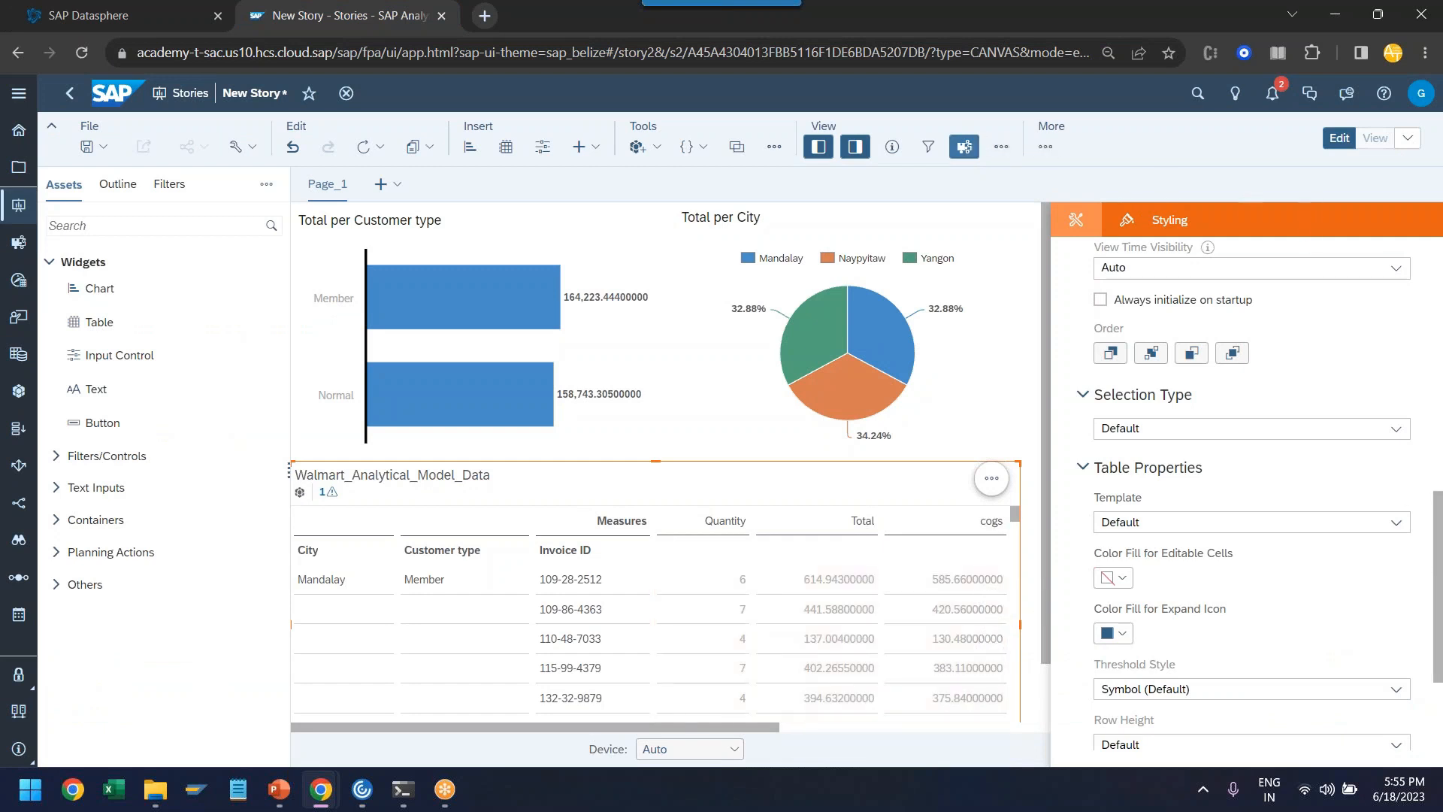
pyautogui.click(964, 146)
pyautogui.click(1008, 145)
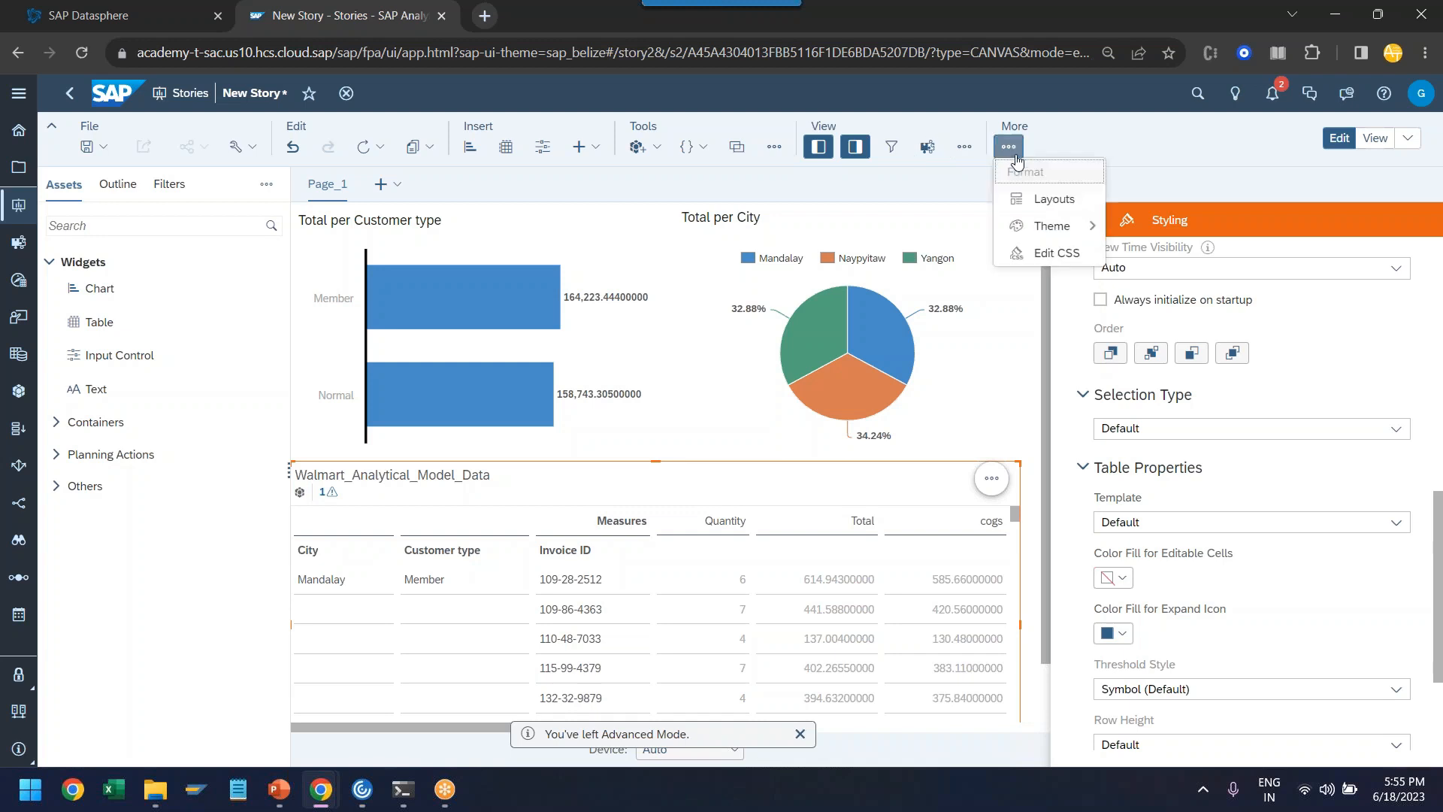
pyautogui.click(1155, 162)
pyautogui.hotkey('ctrl', '-')
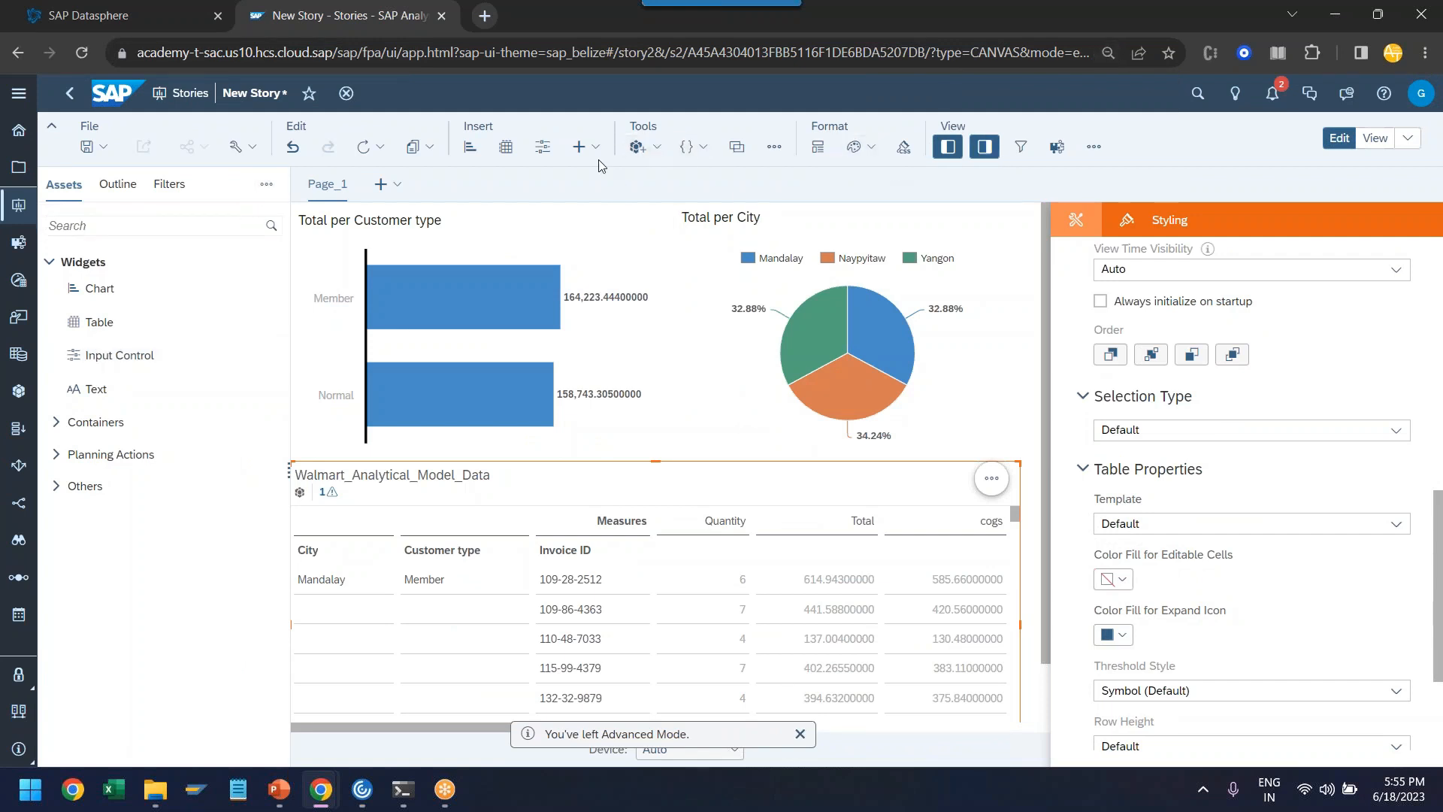
# - Hide the story's Assets and Styling panels to give the page more room
pyautogui.click(769, 149)
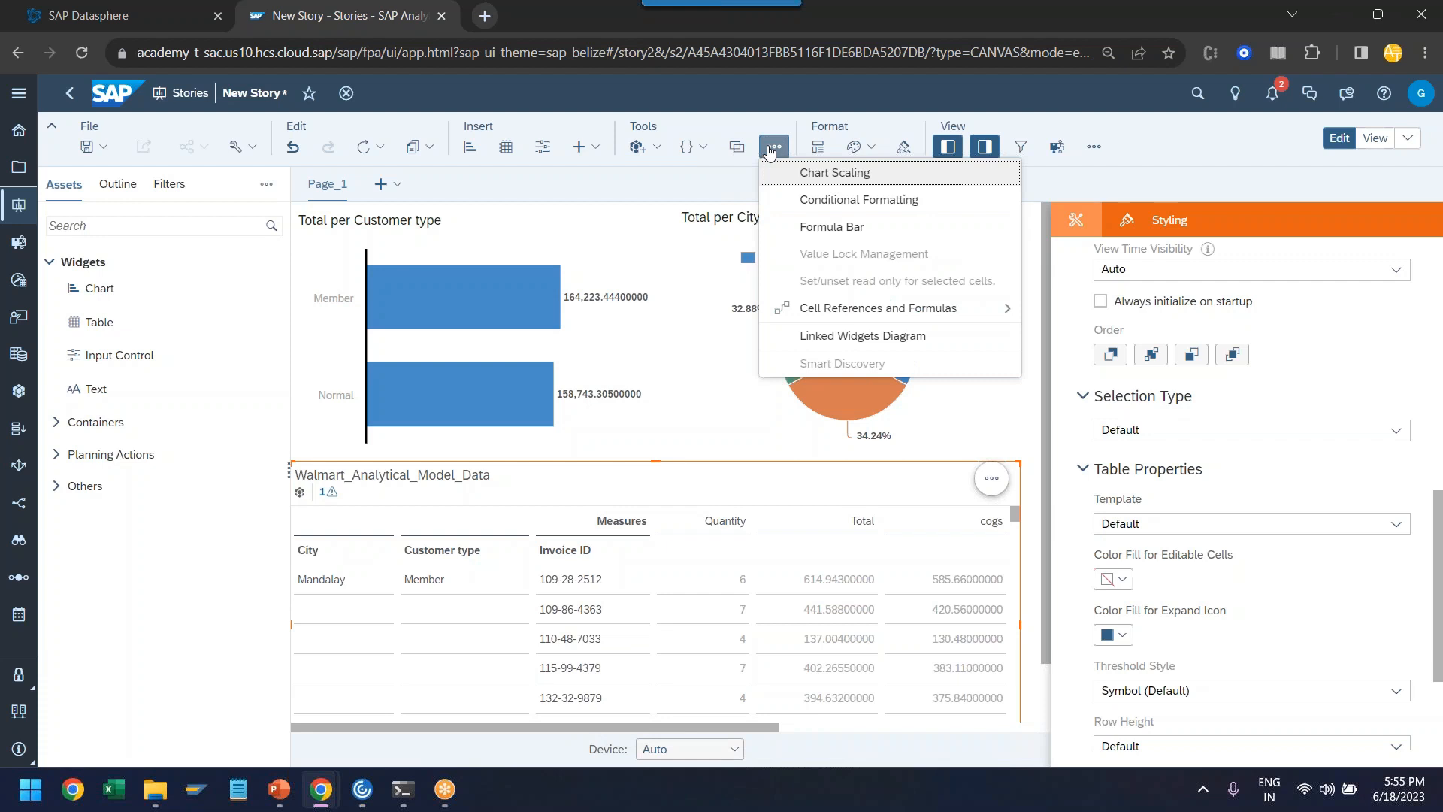
pyautogui.click(768, 149)
pyautogui.click(1091, 149)
pyautogui.click(1092, 148)
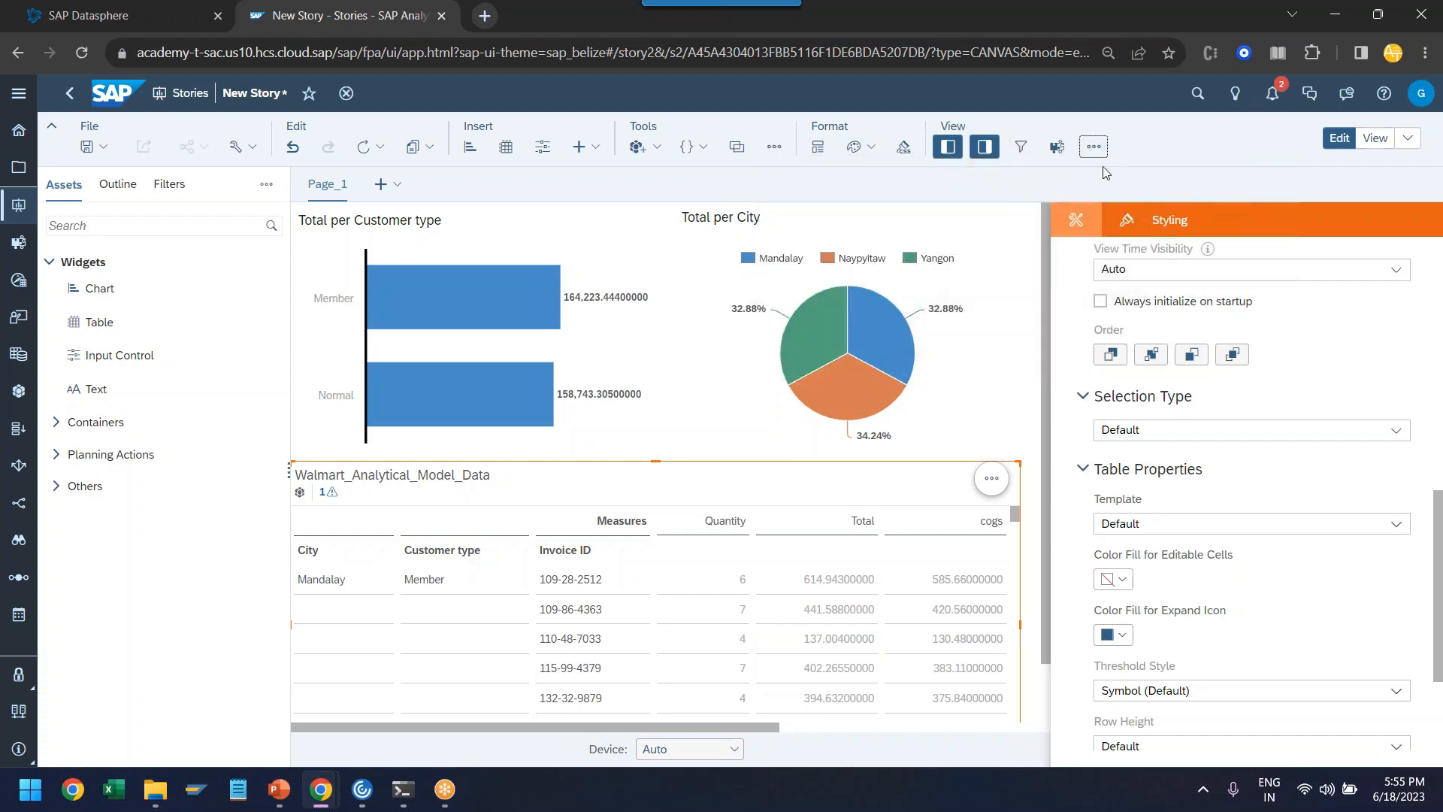
pyautogui.click(983, 147)
pyautogui.click(949, 148)
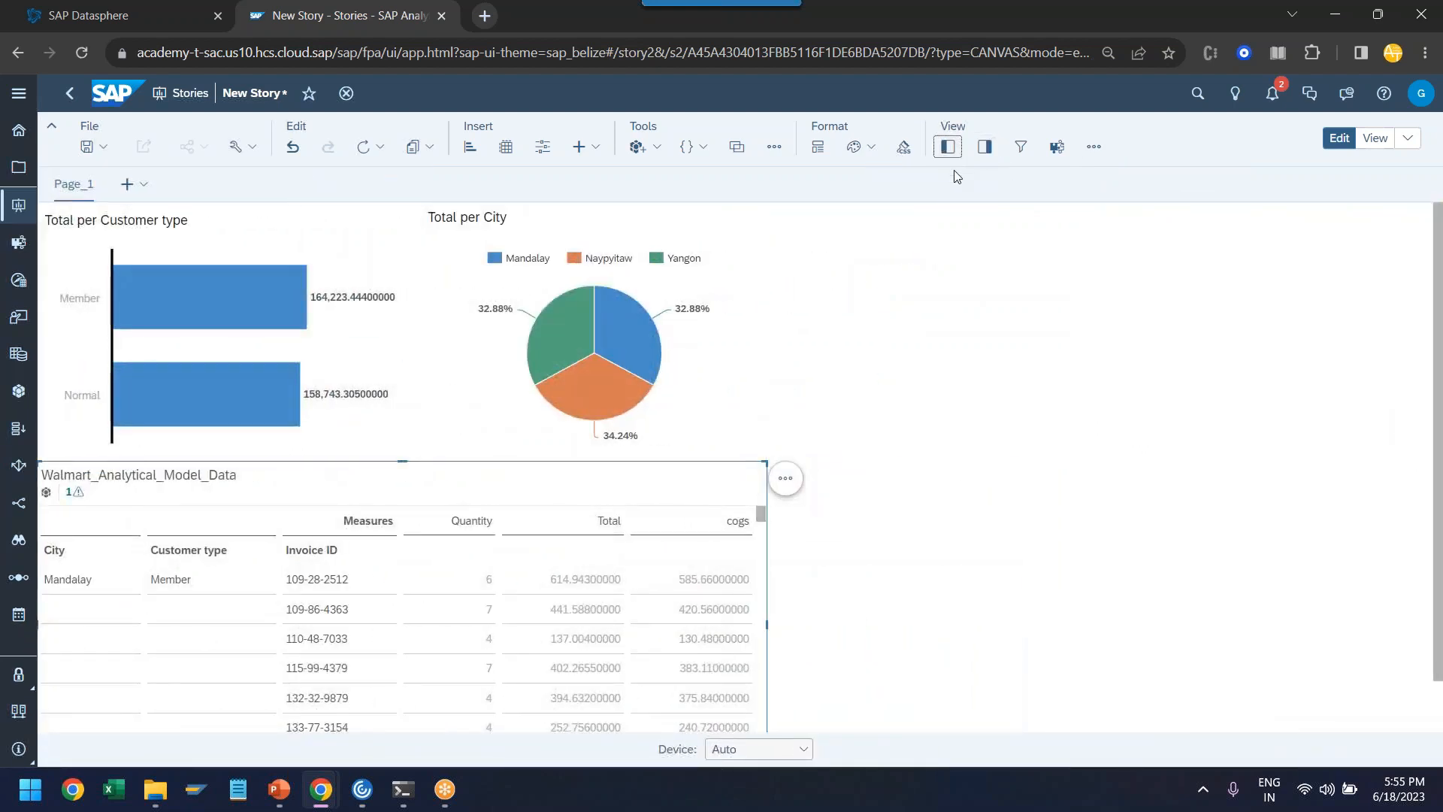
pyautogui.hotkey('ctrl', '+')
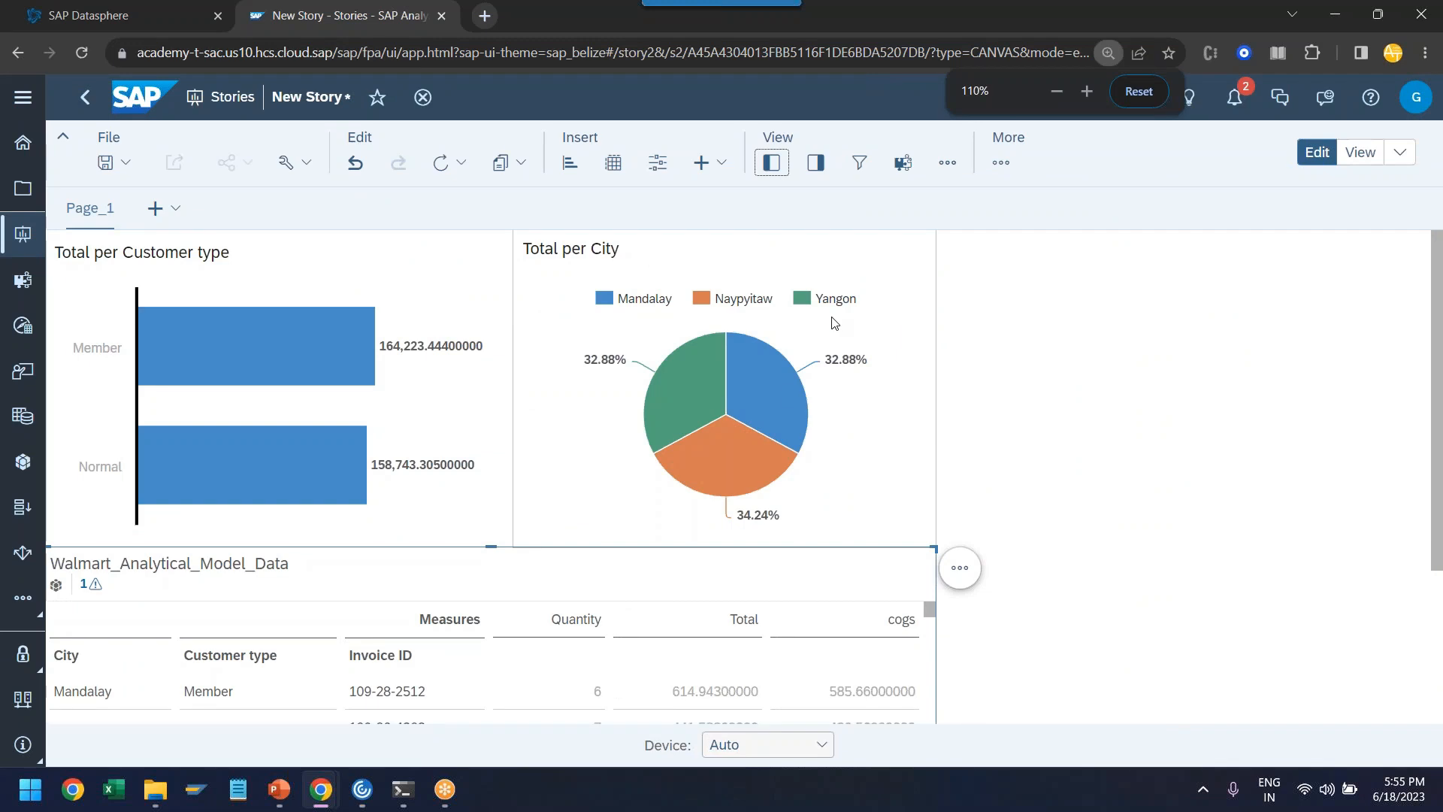
# - Refresh the story's data and review the updated charts and the Walmart_Analytical_Model_Data table
pyautogui.click(464, 168)
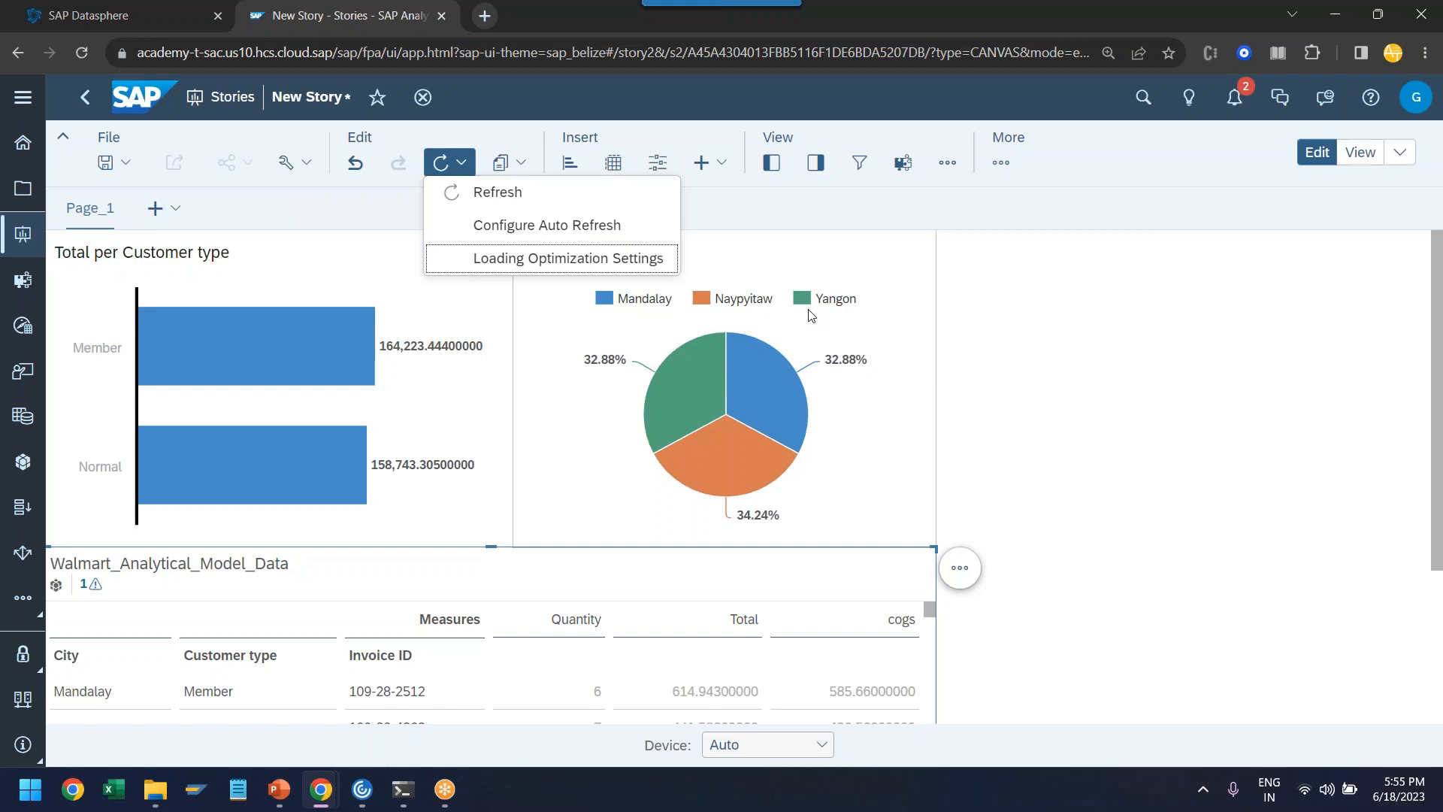
pyautogui.click(481, 195)
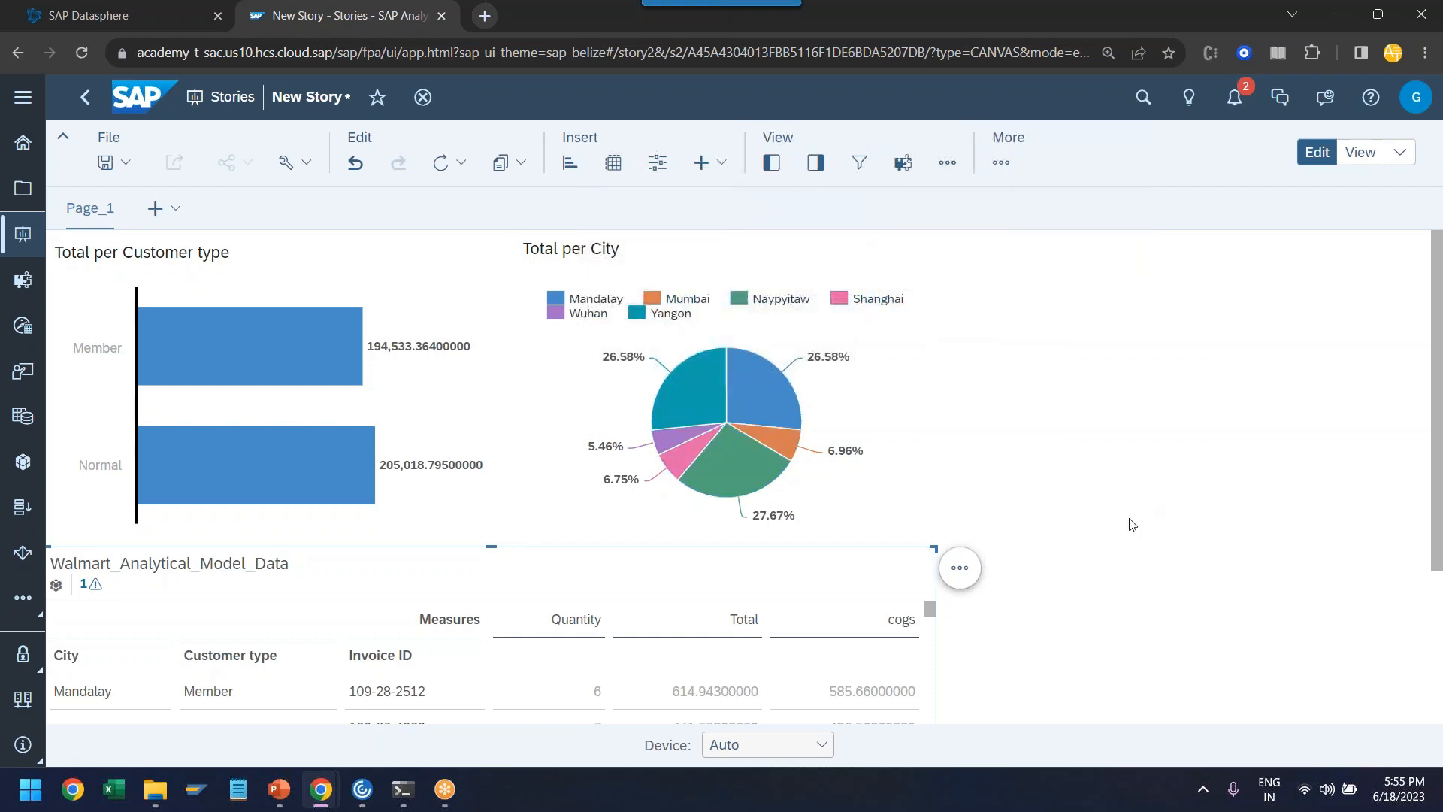
pyautogui.scroll(-3, 1132, 541)
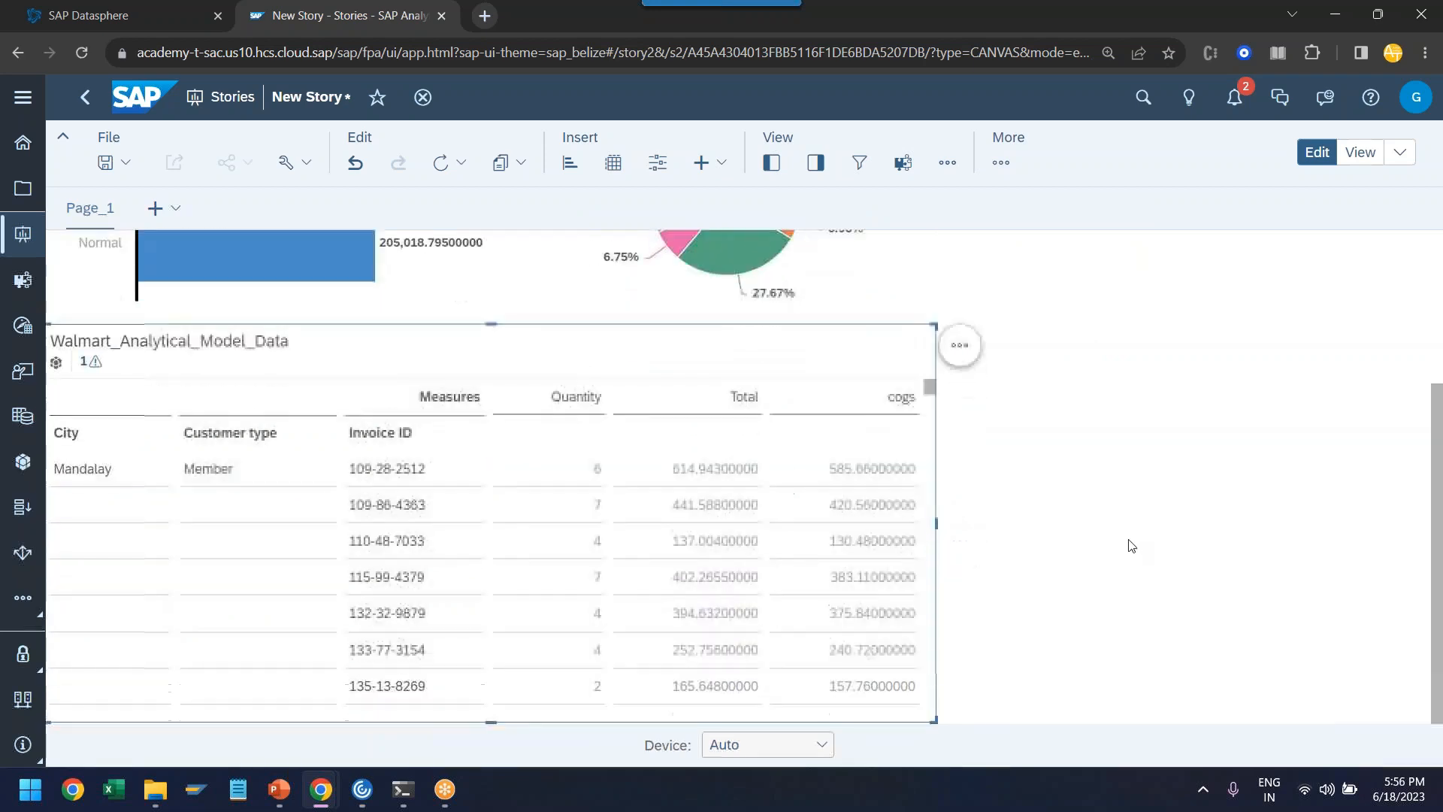
pyautogui.scroll(3, 1131, 544)
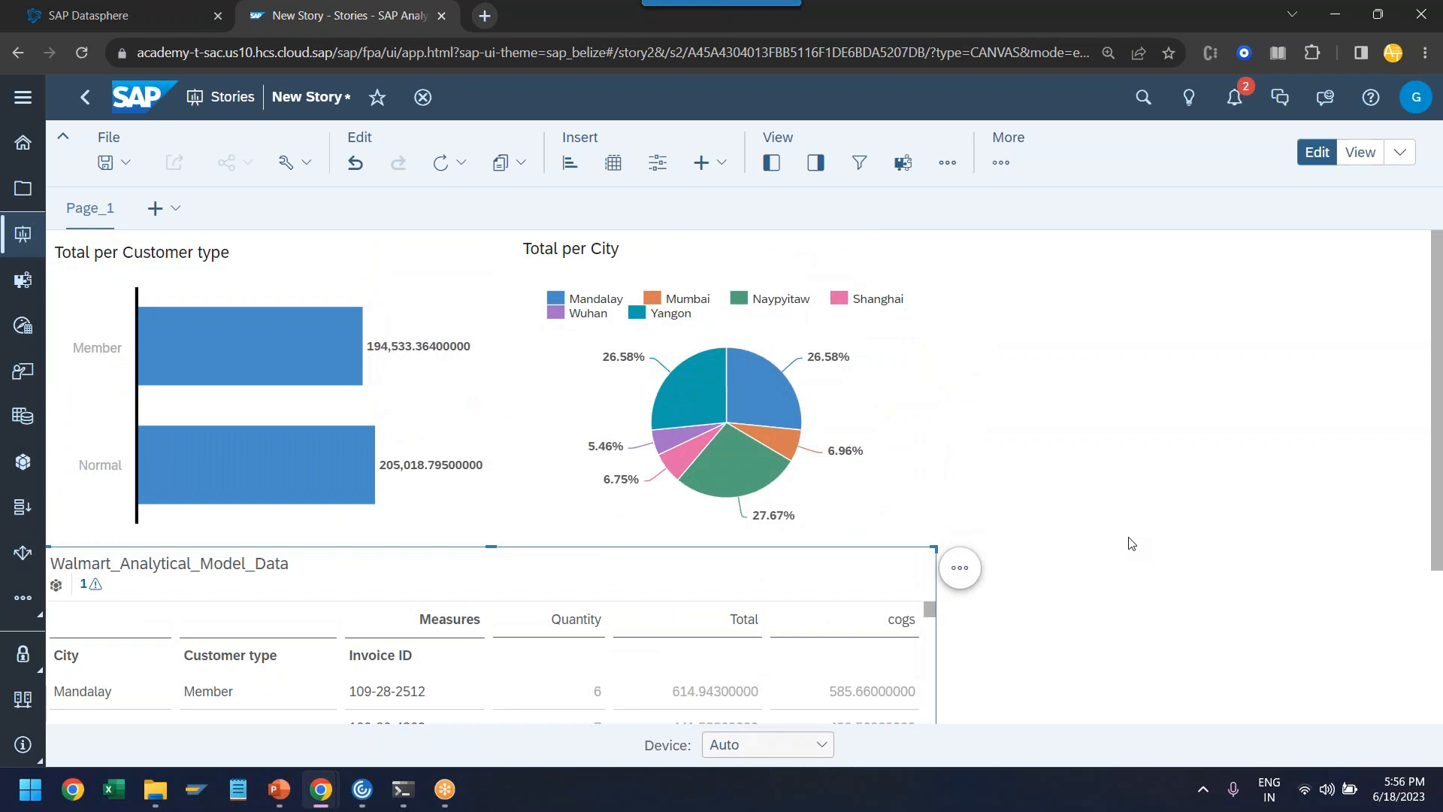
# - Switch to the FAQs slide of the course presentation
pyautogui.click(550, 13)
pyautogui.hotkey('alt', 'Tab')
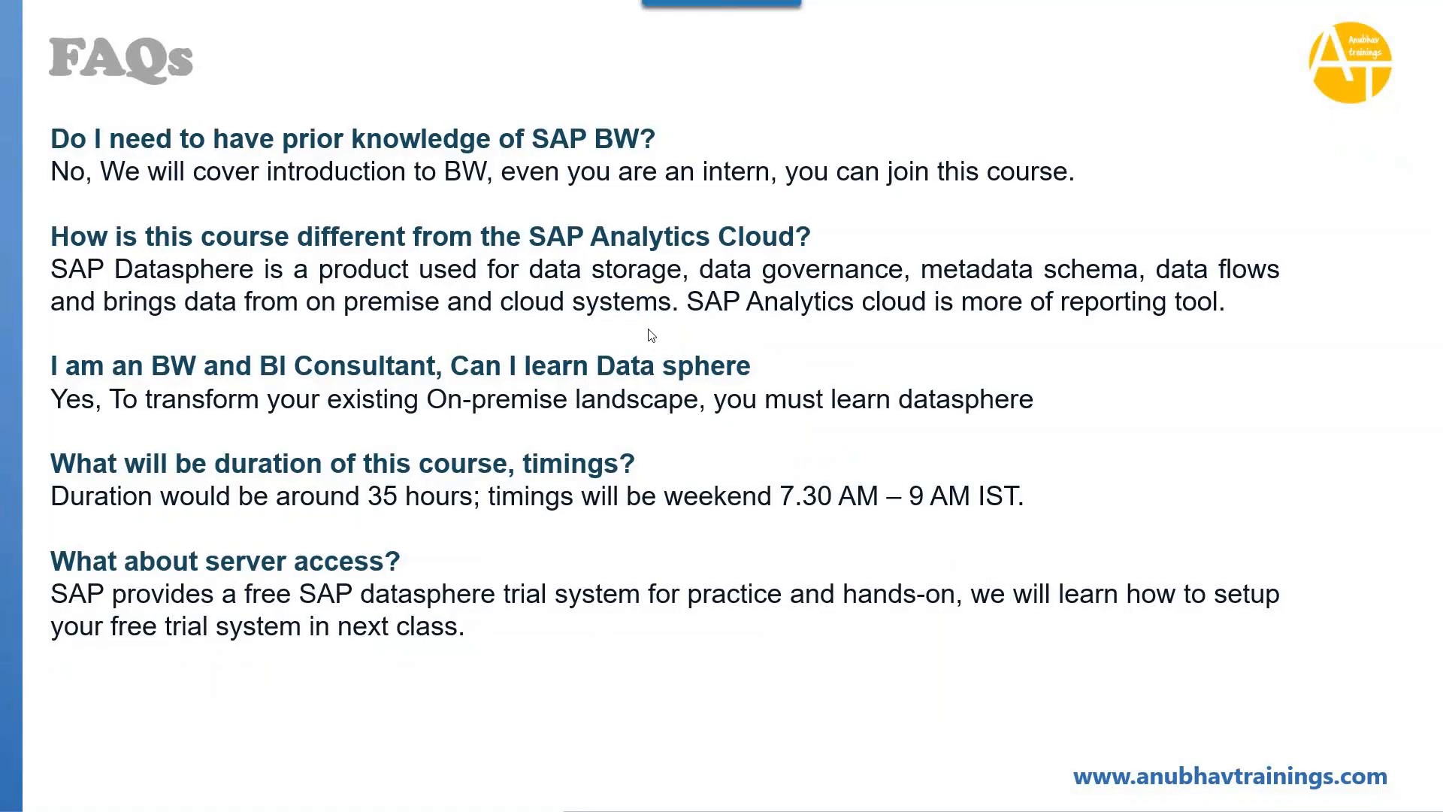